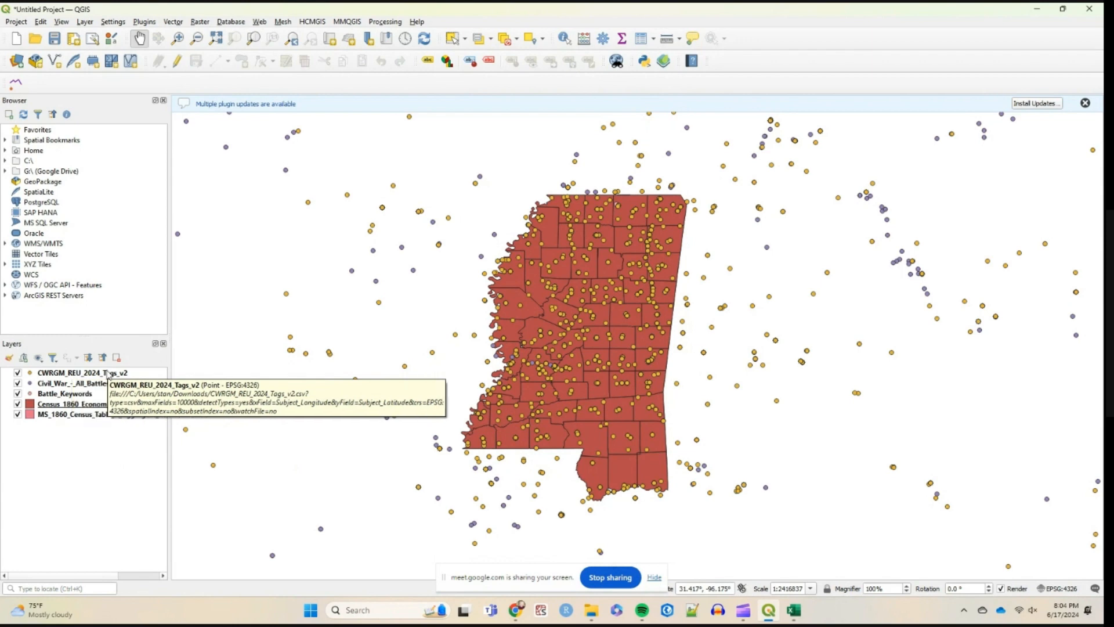
{"action": "scroll", "coordinate": [591, 361], "scroll_direction": "down", "scroll_amount": 3}
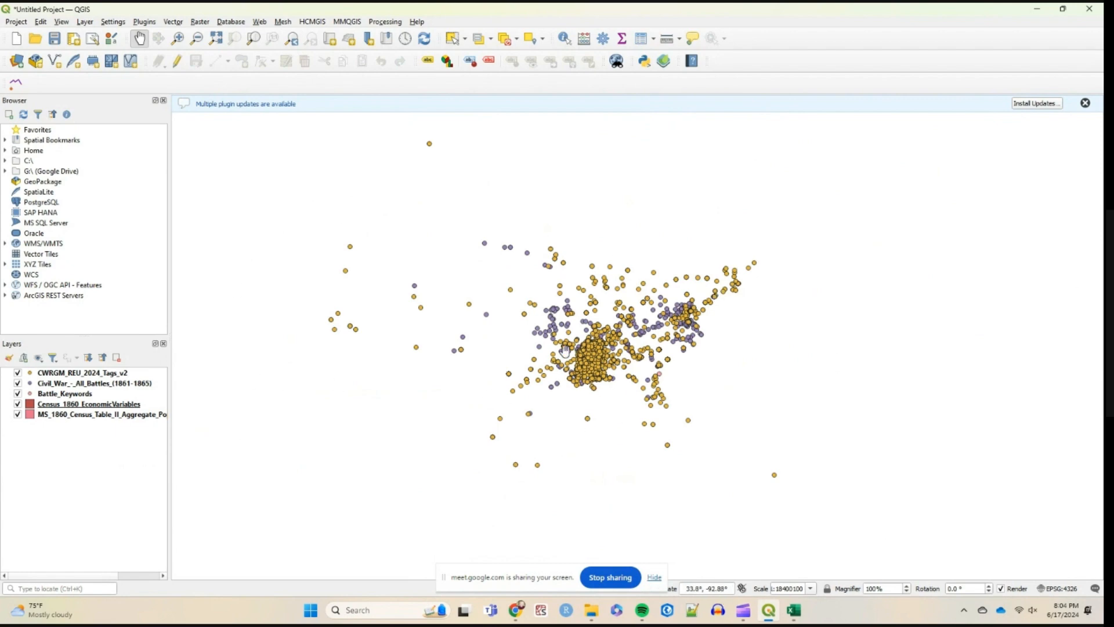
{"action": "scroll", "coordinate": [586, 365], "scroll_direction": "up", "scroll_amount": 3}
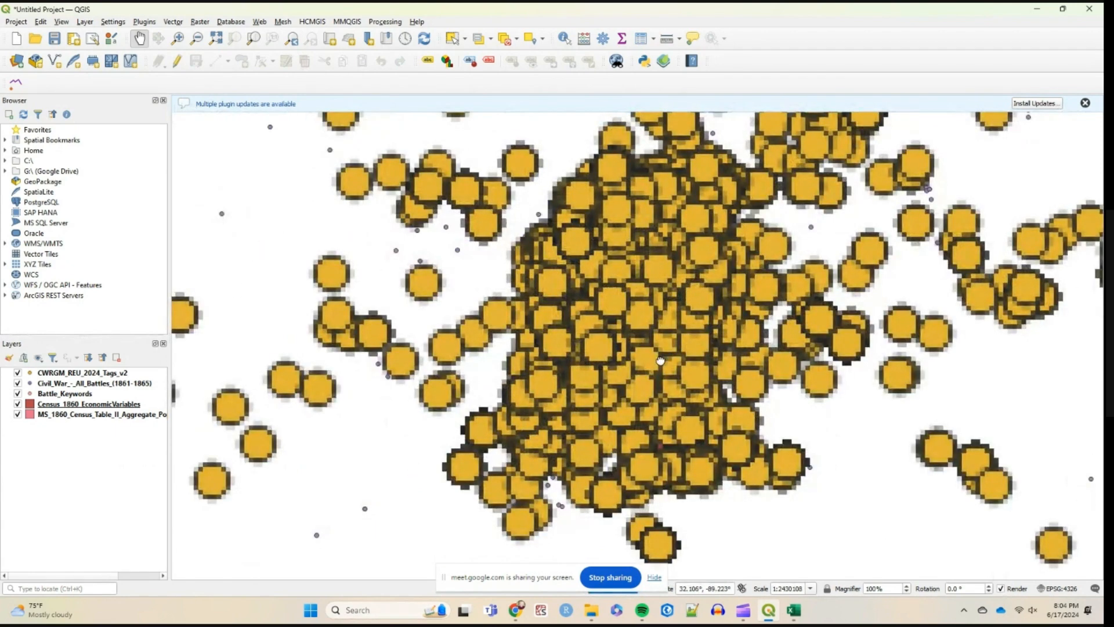
{"action": "left_click_drag", "start_coordinate": [660, 360], "coordinate": [567, 395]}
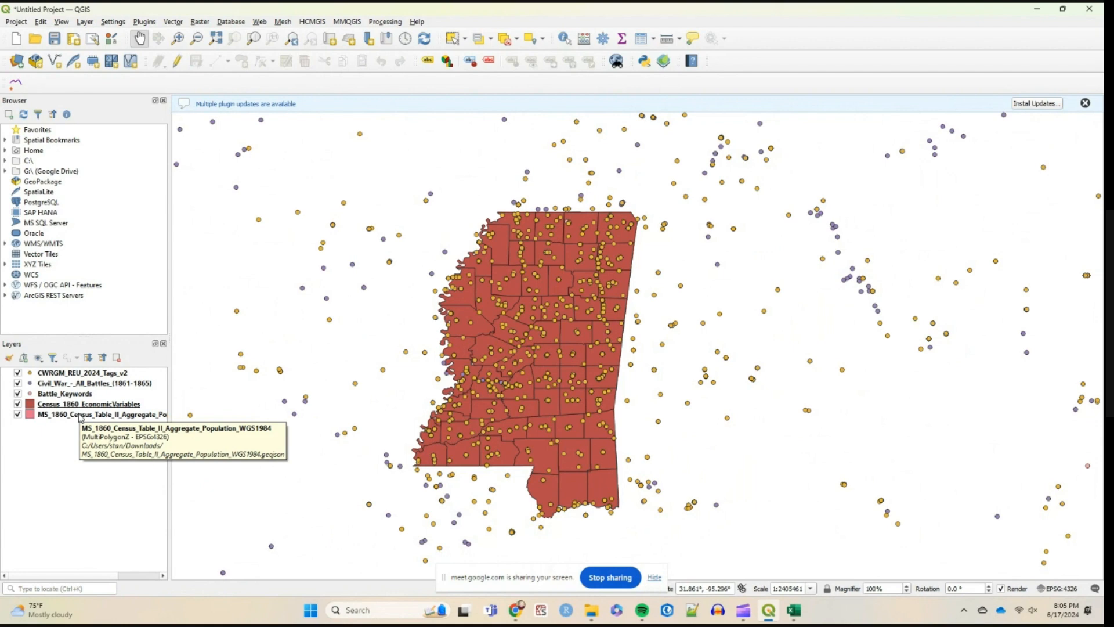
Open the attribute table of the MS_1860_Census_Table_II_Aggregate_Population_WGS1984 layer and enlarge its window to show more rows and columns.
{"action": "right_click", "coordinate": [80, 417]}
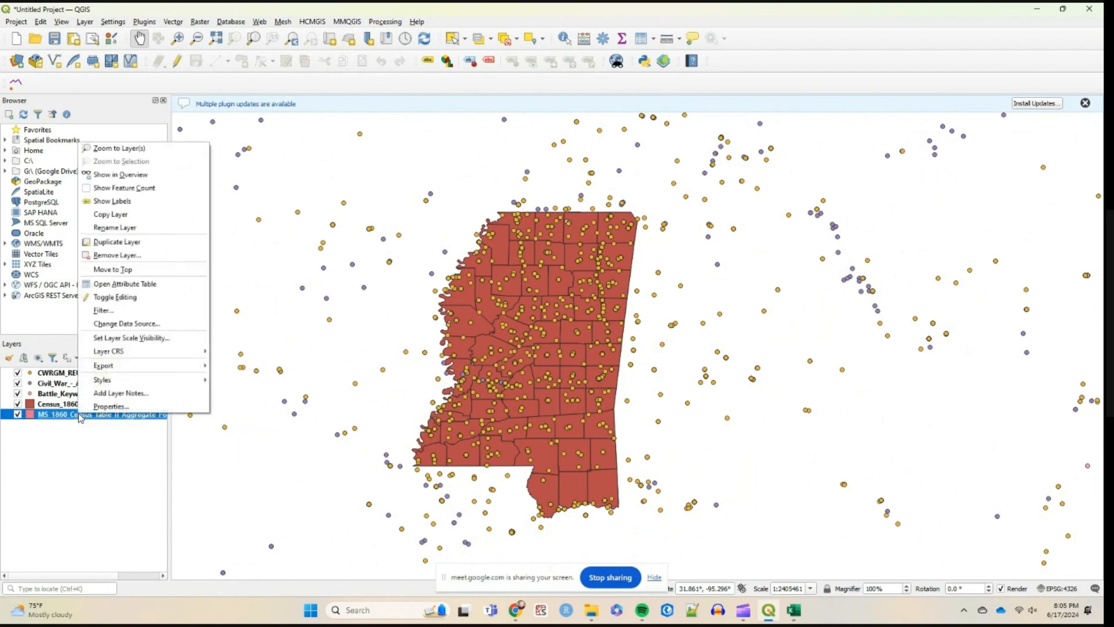
{"action": "left_click", "coordinate": [117, 287]}
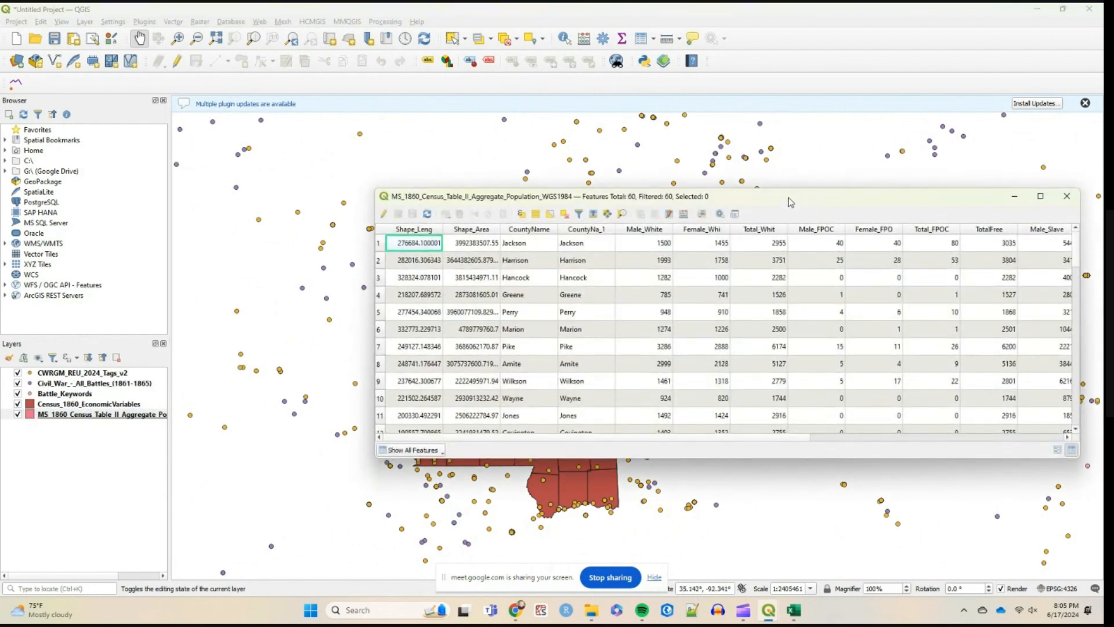
{"action": "left_click_drag", "start_coordinate": [790, 202], "coordinate": [489, 113]}
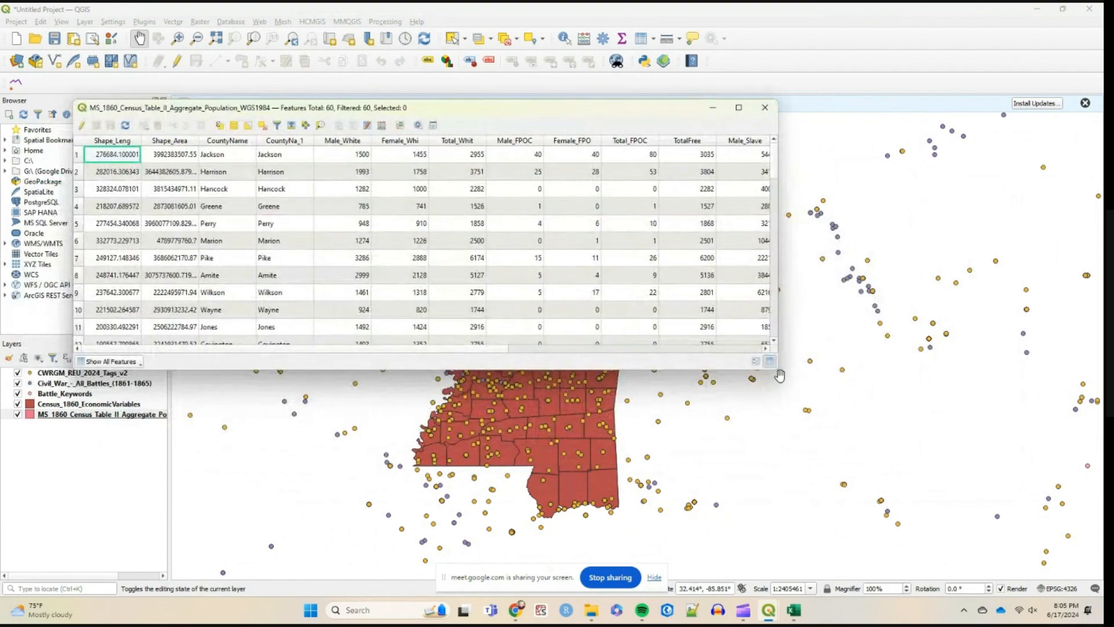
{"action": "left_click_drag", "start_coordinate": [779, 374], "coordinate": [1004, 546]}
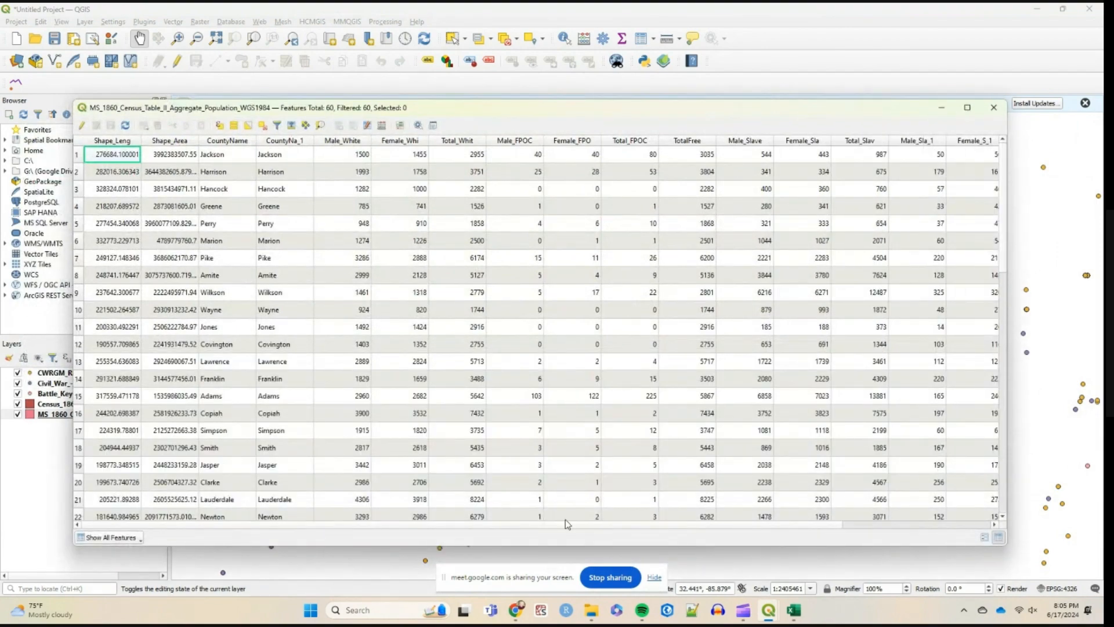
{"action": "left_click_drag", "start_coordinate": [639, 114], "coordinate": [661, 136]}
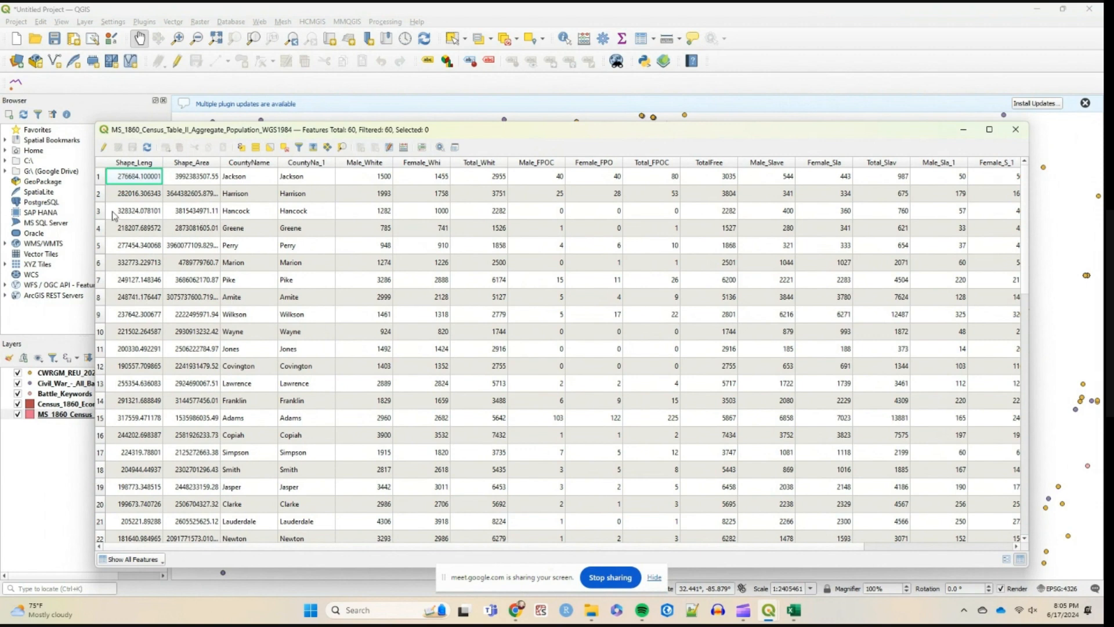
Select the first five county records of the table one at a time, ending on Perry.
{"action": "left_click", "coordinate": [98, 183]}
{"action": "left_click", "coordinate": [99, 195]}
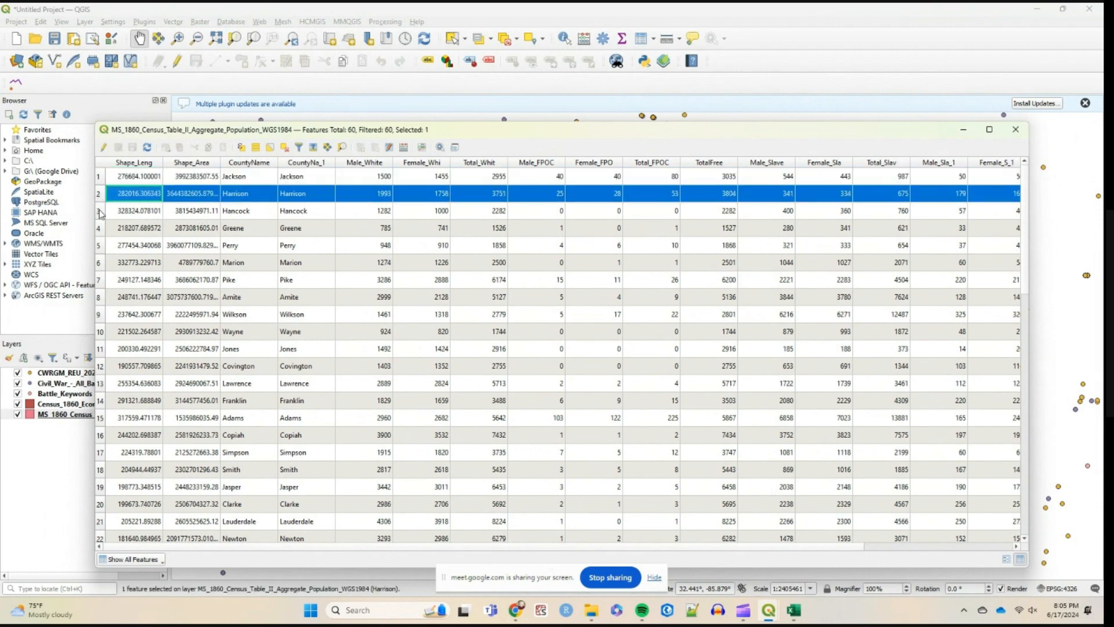
{"action": "left_click", "coordinate": [100, 213]}
{"action": "left_click", "coordinate": [102, 230]}
{"action": "left_click", "coordinate": [104, 246]}
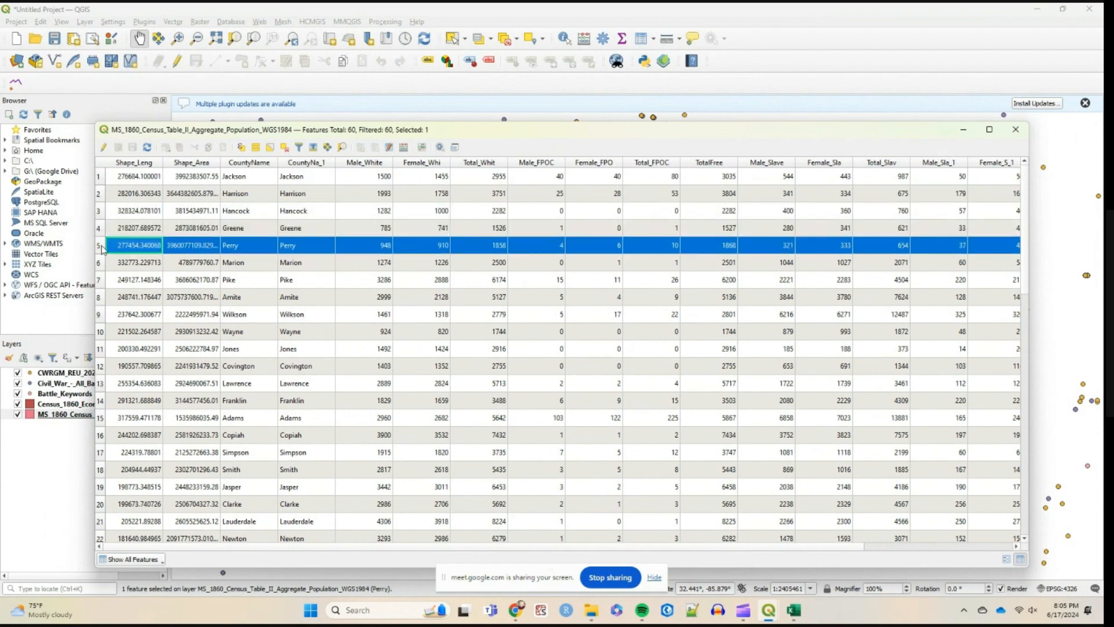
Sort the table by CountyName and by Female_Whi, and bring the Population column into view.
{"action": "left_click", "coordinate": [246, 164]}
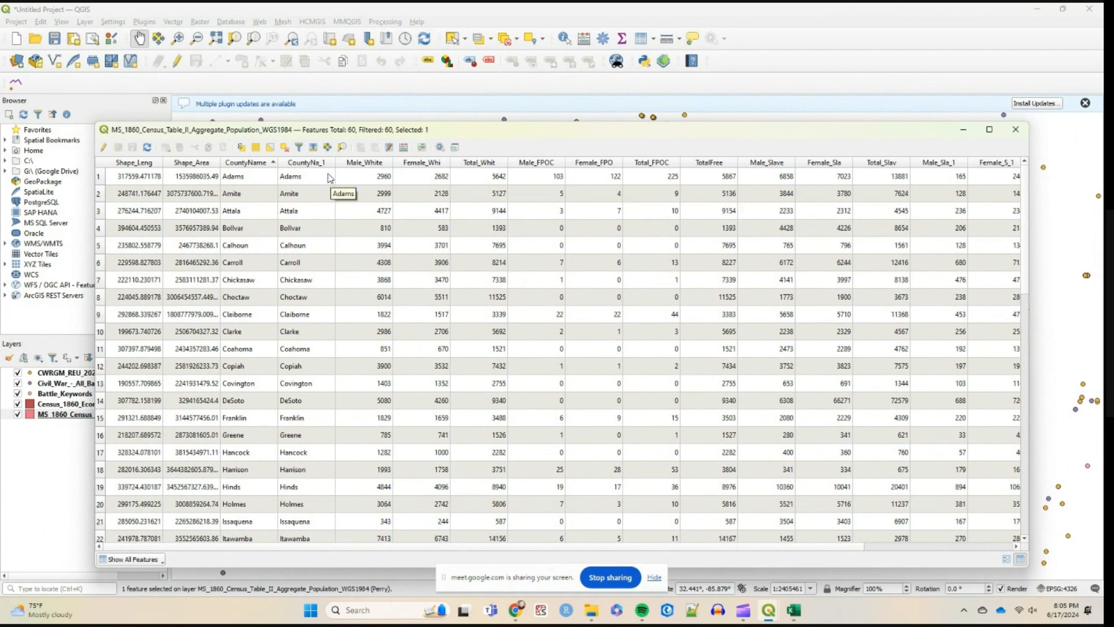
{"action": "right_click", "coordinate": [406, 174]}
{"action": "left_click", "coordinate": [419, 164]}
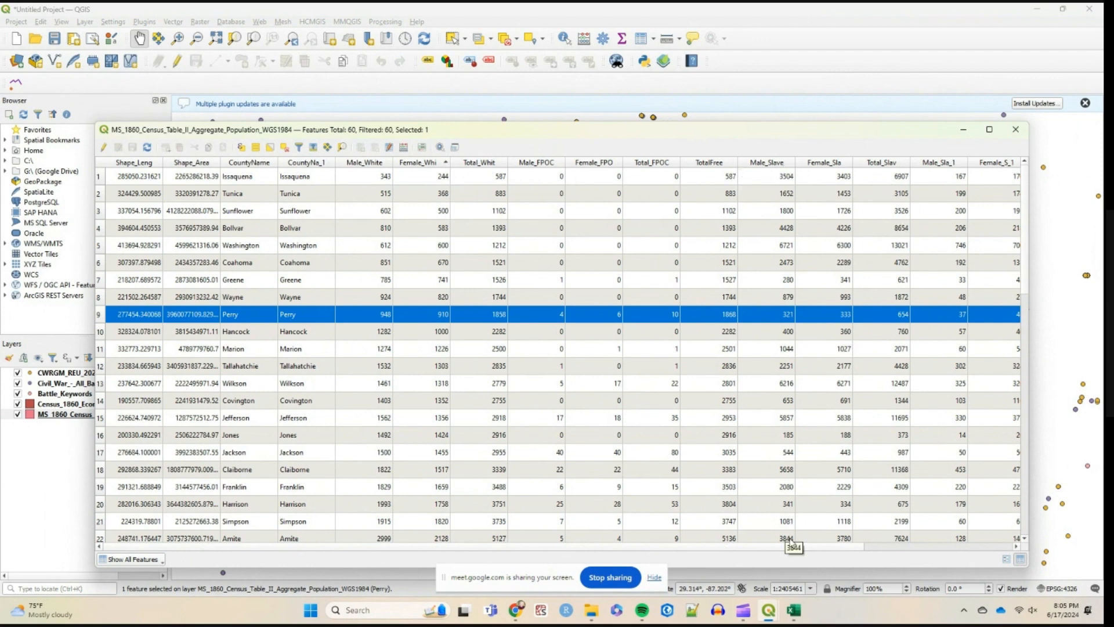
{"action": "left_click_drag", "start_coordinate": [861, 546], "coordinate": [986, 555]}
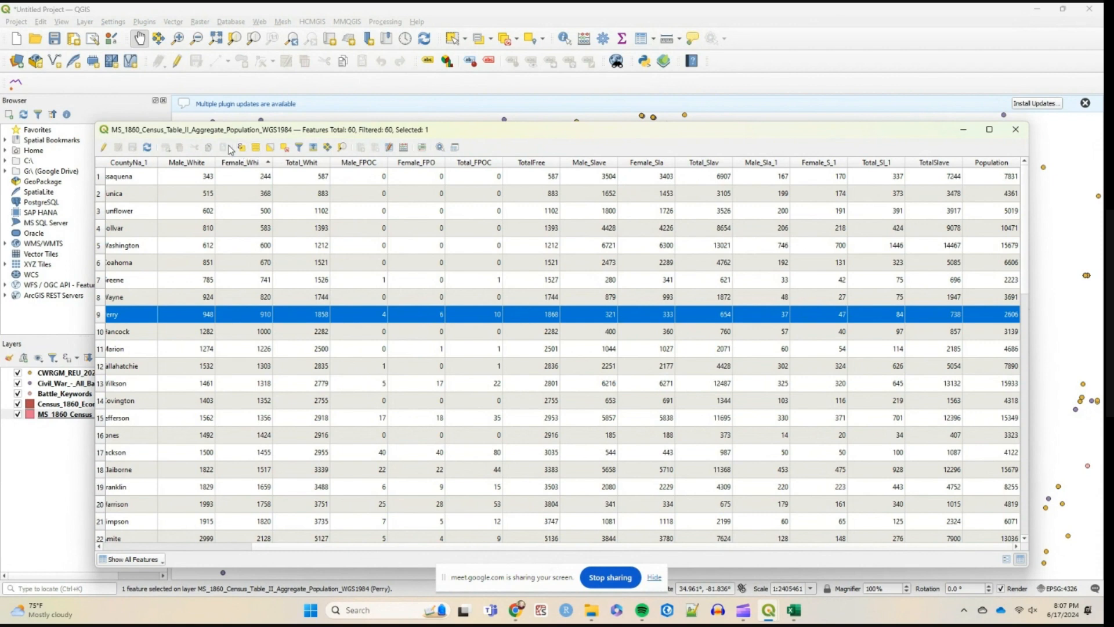
Select the table's features by the expression "Population" > 1000, taking the field from Fields and Values.
{"action": "left_click", "coordinate": [241, 148]}
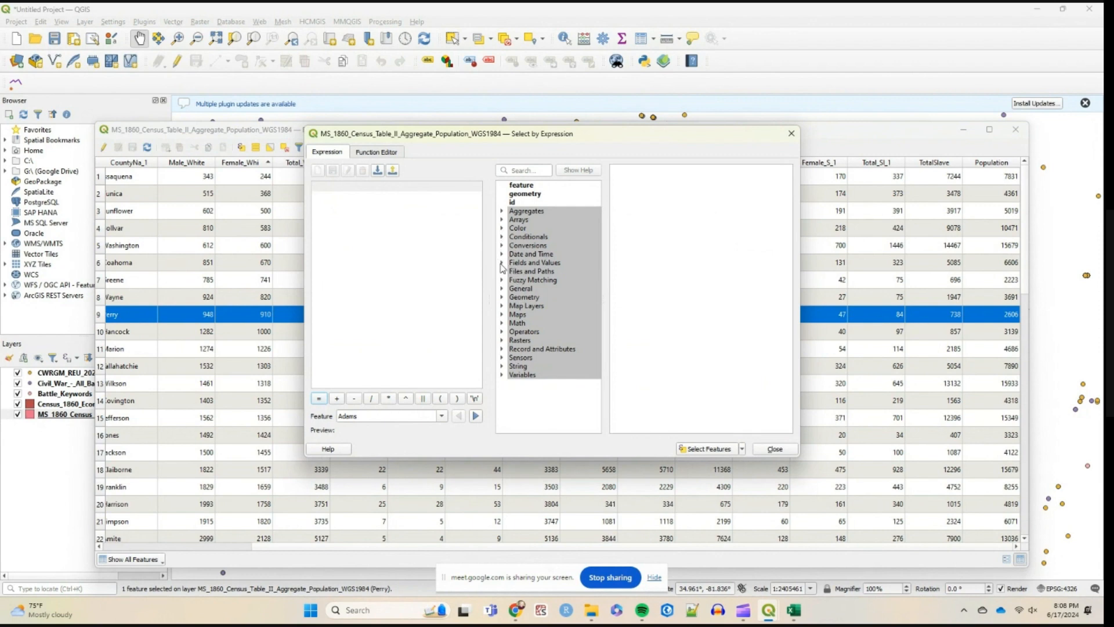
{"action": "left_click", "coordinate": [502, 264]}
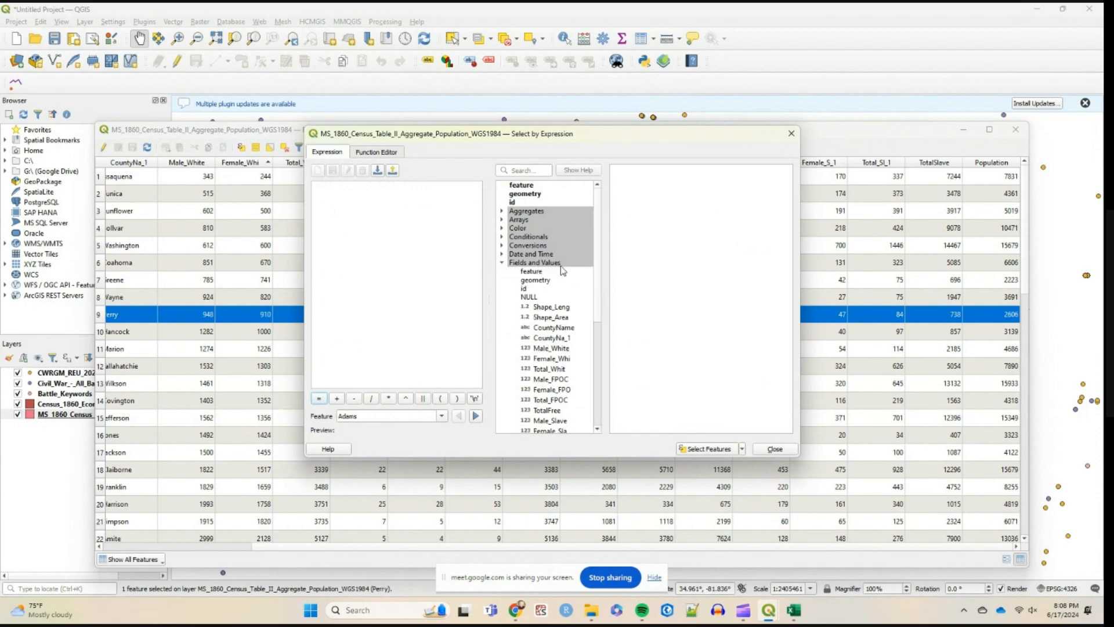
{"action": "scroll", "coordinate": [559, 337], "scroll_direction": "down", "scroll_amount": 1}
{"action": "scroll", "coordinate": [566, 377], "scroll_direction": "down", "scroll_amount": 2}
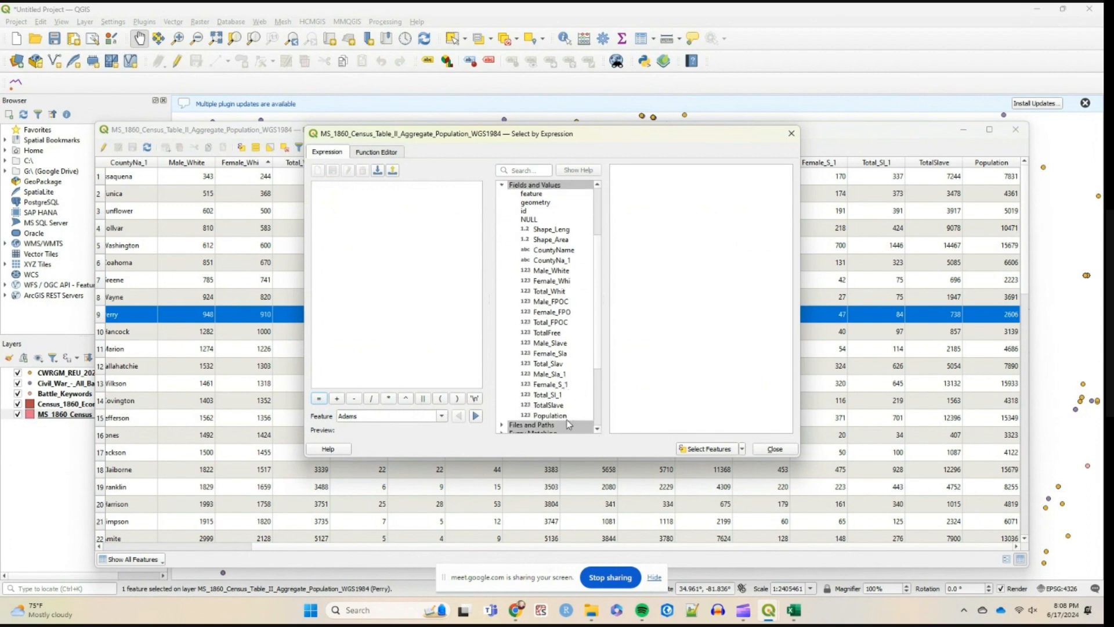
{"action": "double_click", "coordinate": [550, 416]}
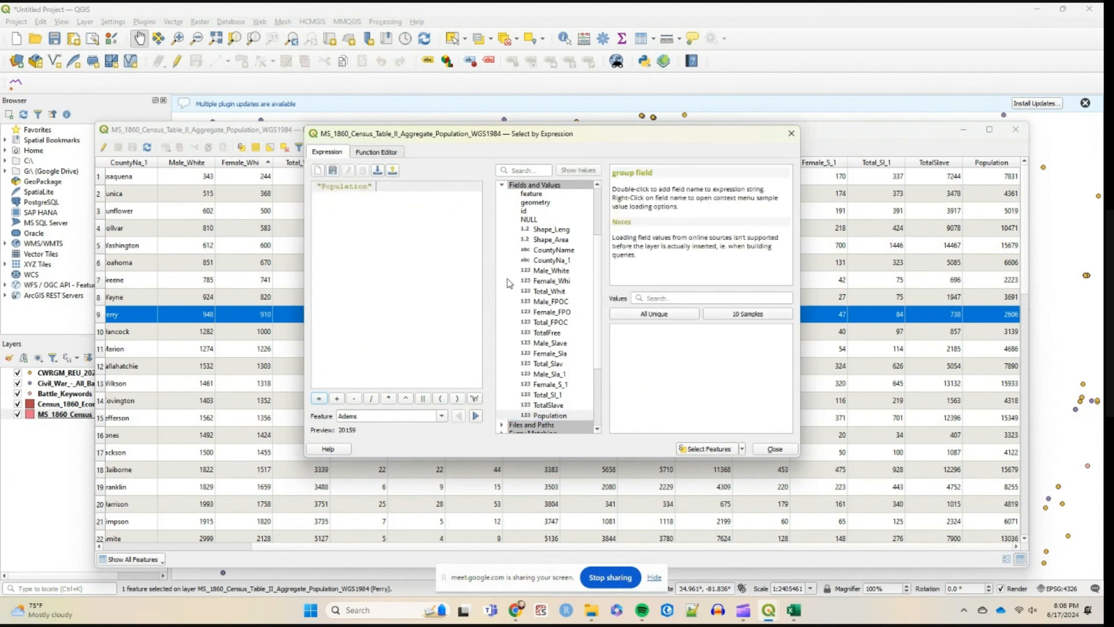
{"action": "type", "text": "> 1000"}
{"action": "left_click_drag", "start_coordinate": [405, 187], "coordinate": [315, 190]}
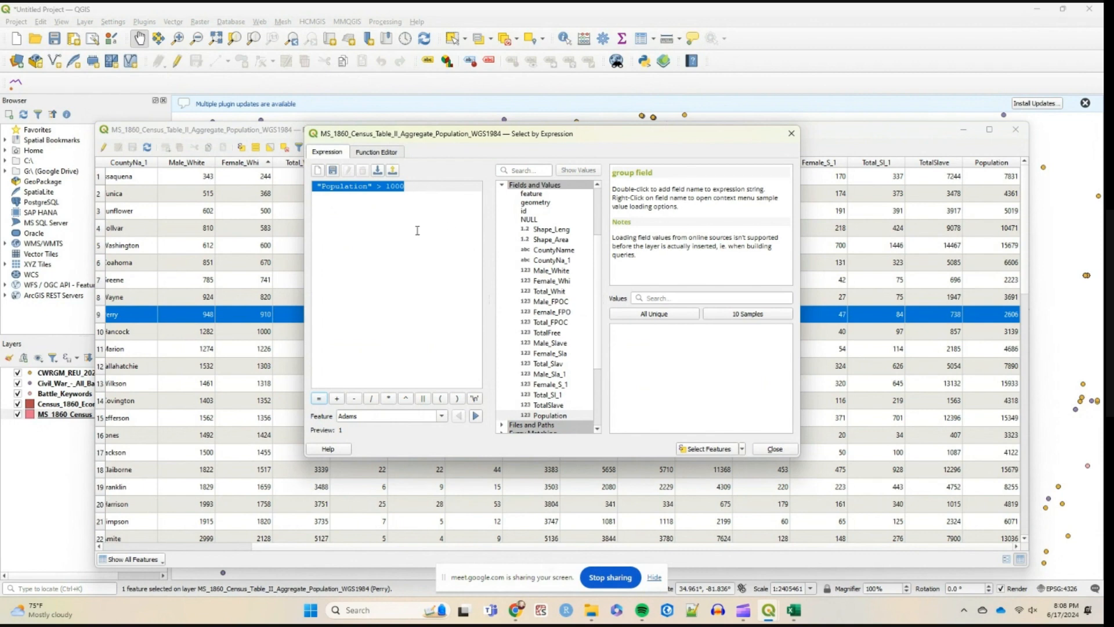
{"action": "left_click", "coordinate": [690, 451]}
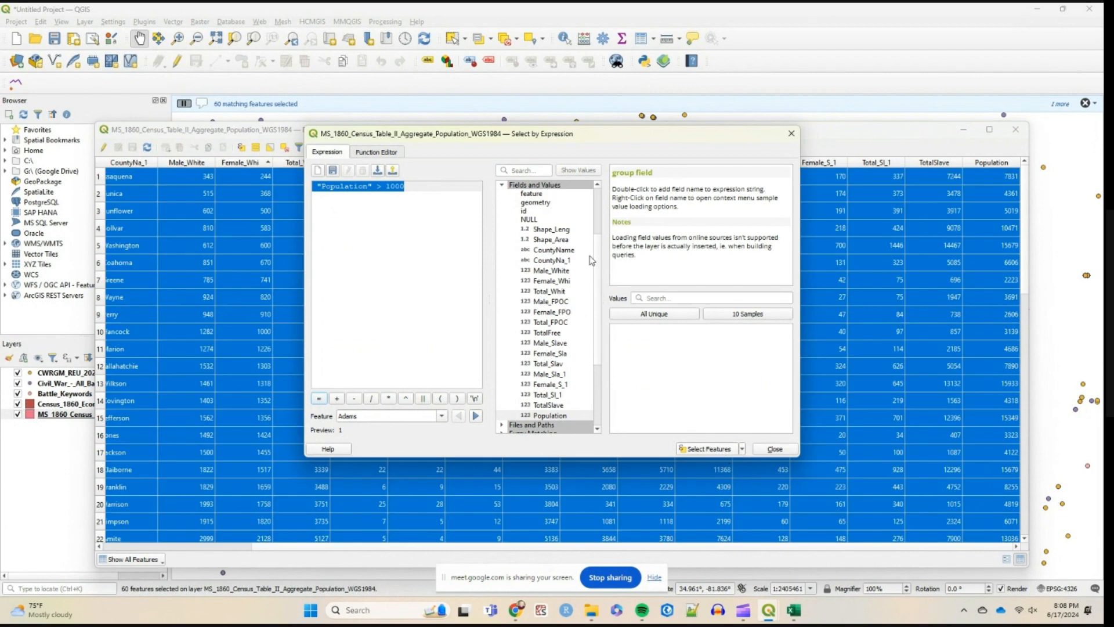
Change the selection expression to "Population" > 10000 and select the matching counties.
{"action": "left_click_drag", "start_coordinate": [599, 142], "coordinate": [608, 205]}
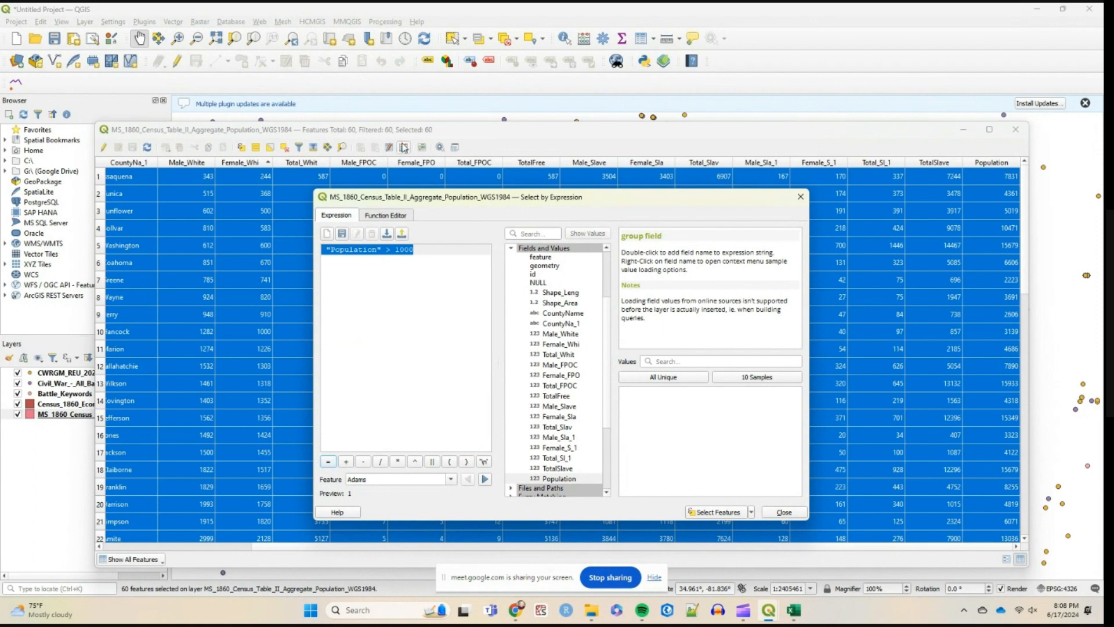
{"action": "left_click_drag", "start_coordinate": [311, 138], "coordinate": [327, 136]}
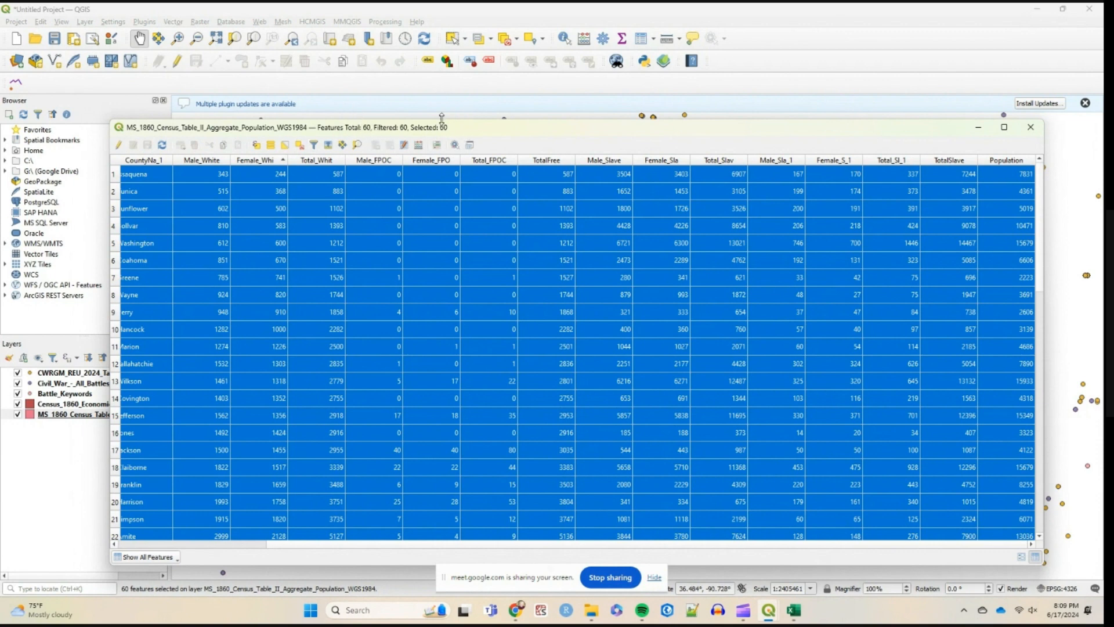
{"action": "mouse_move", "coordinate": [771, 612]}
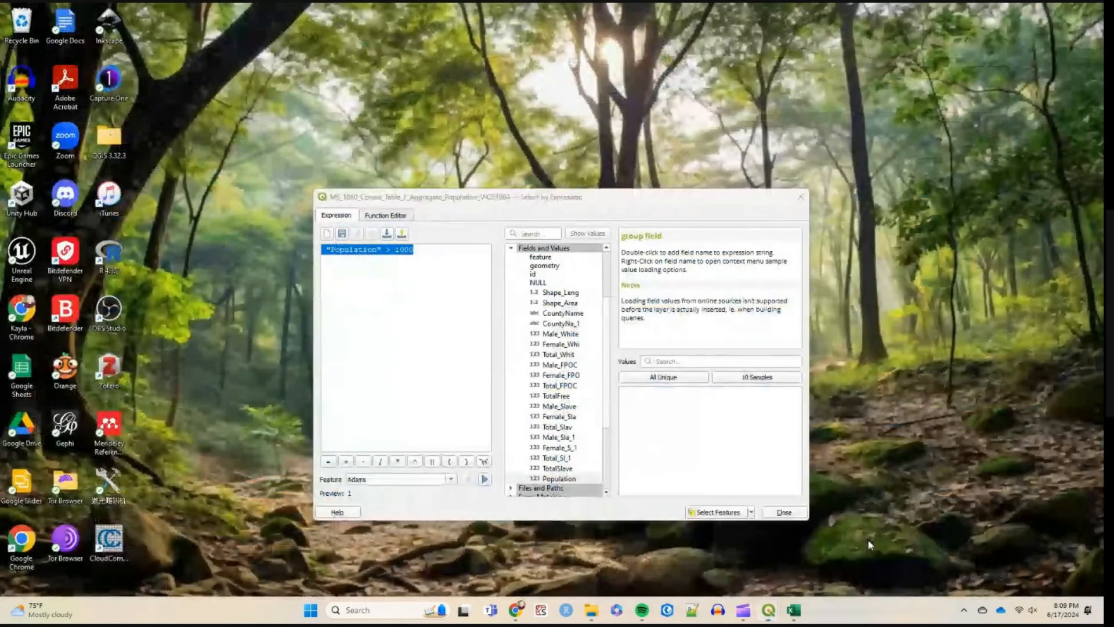
{"action": "left_click", "coordinate": [870, 546]}
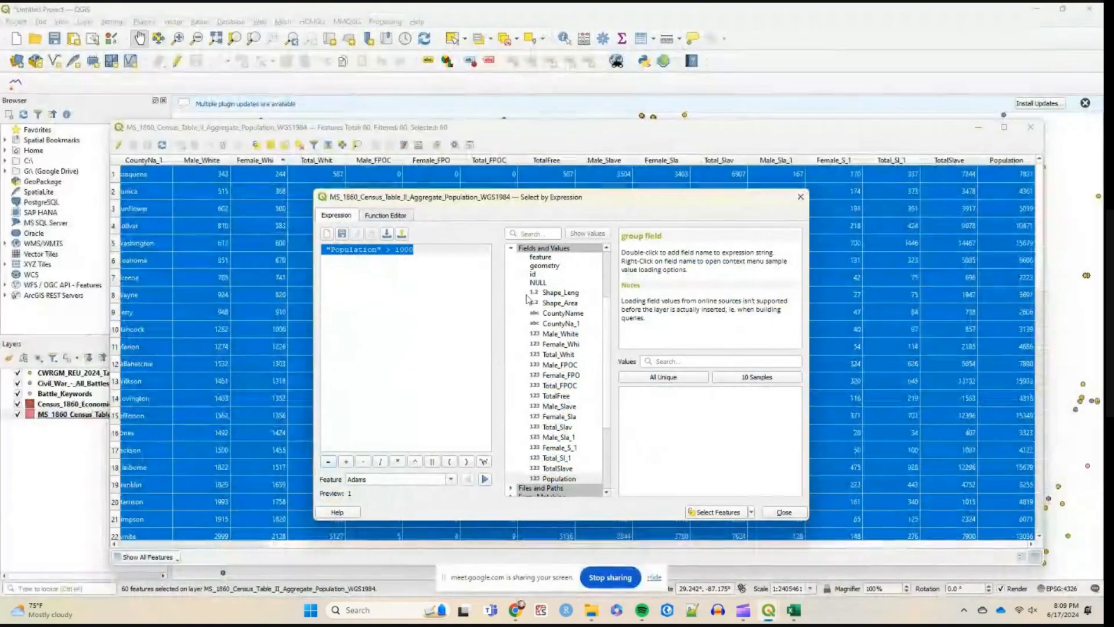
{"action": "left_click", "coordinate": [401, 250]}
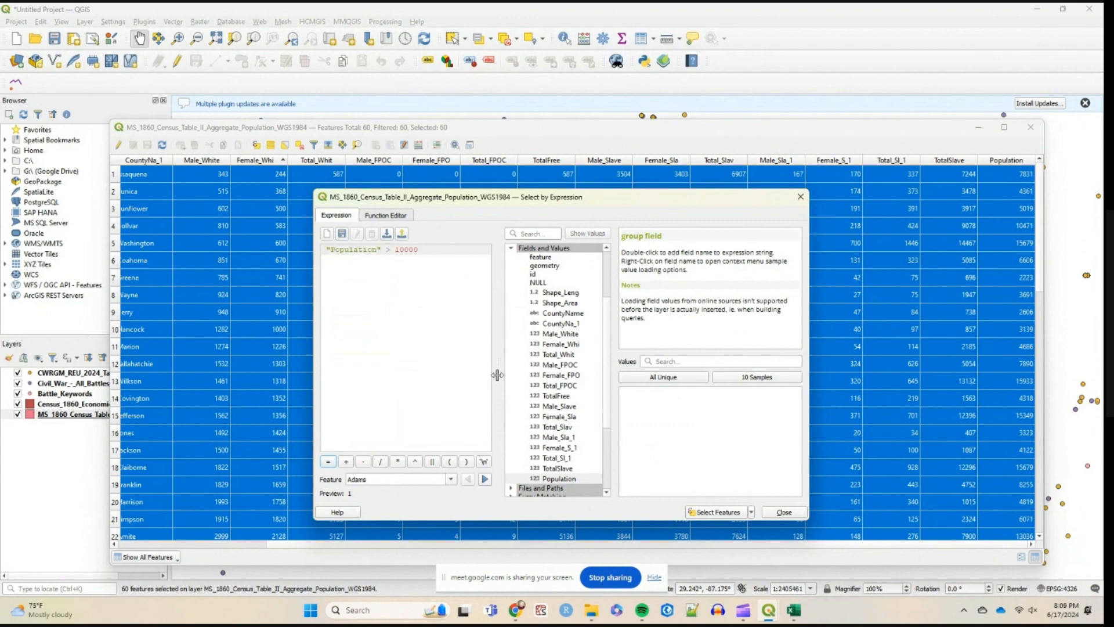
{"action": "left_click", "coordinate": [701, 517]}
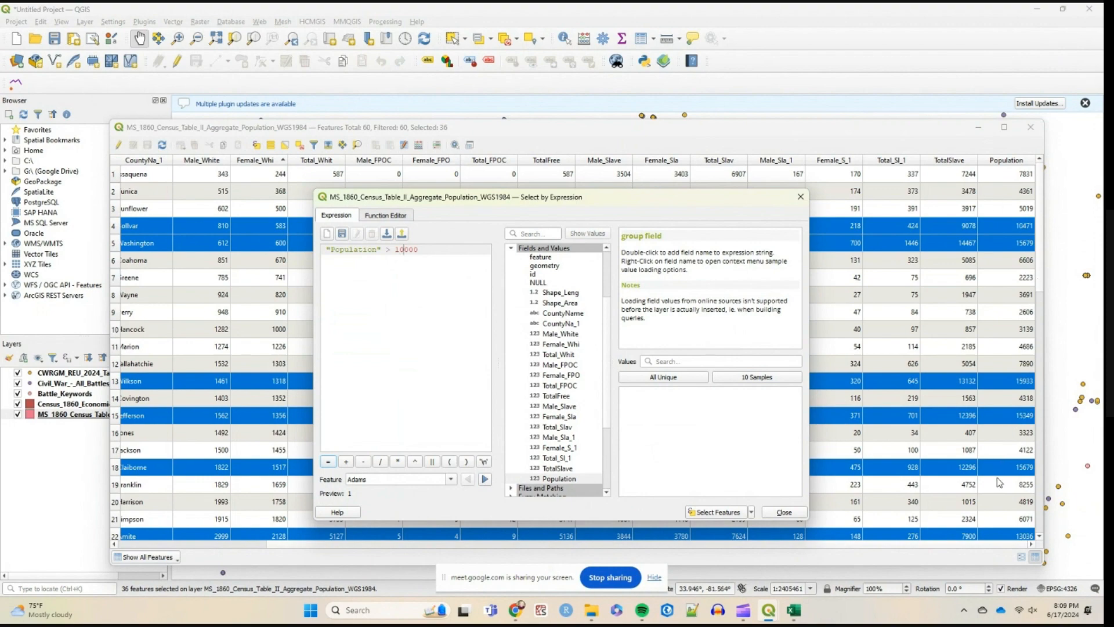
Return to the map and hide every layer except the MS 1860 aggregate population census layer.
{"action": "left_click", "coordinate": [979, 130]}
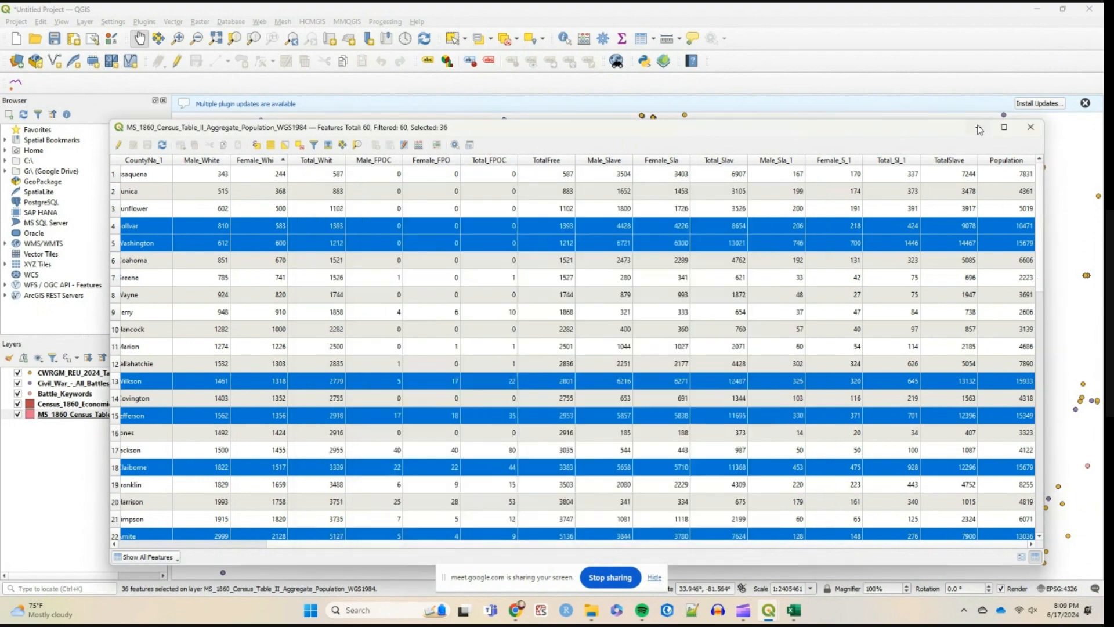
{"action": "left_click", "coordinate": [821, 23]}
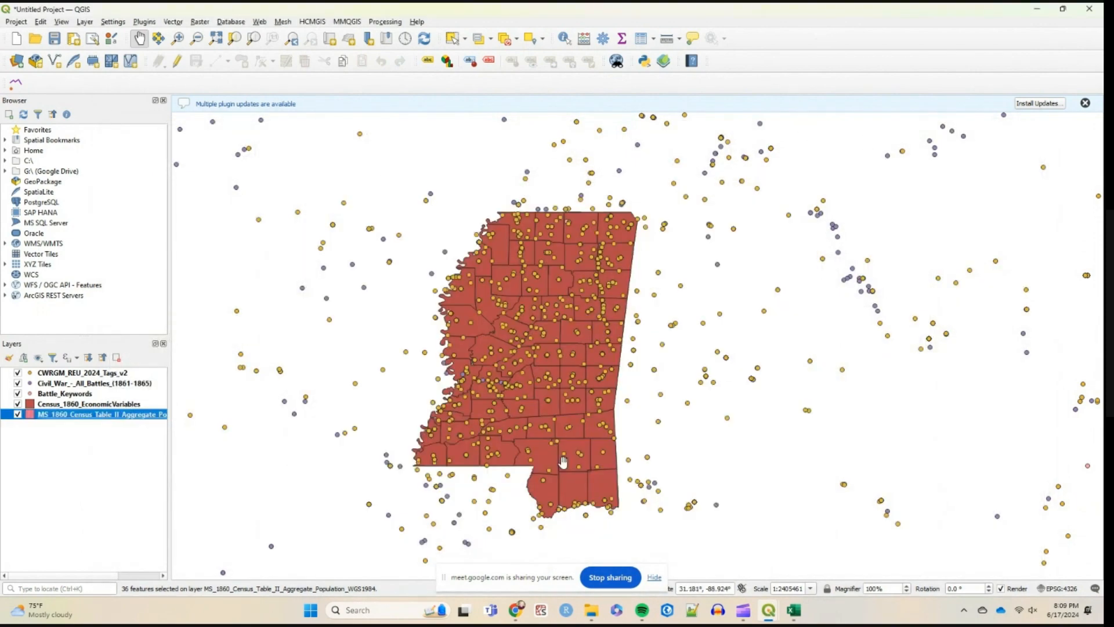
{"action": "left_click", "coordinate": [17, 403]}
{"action": "left_click", "coordinate": [17, 394]}
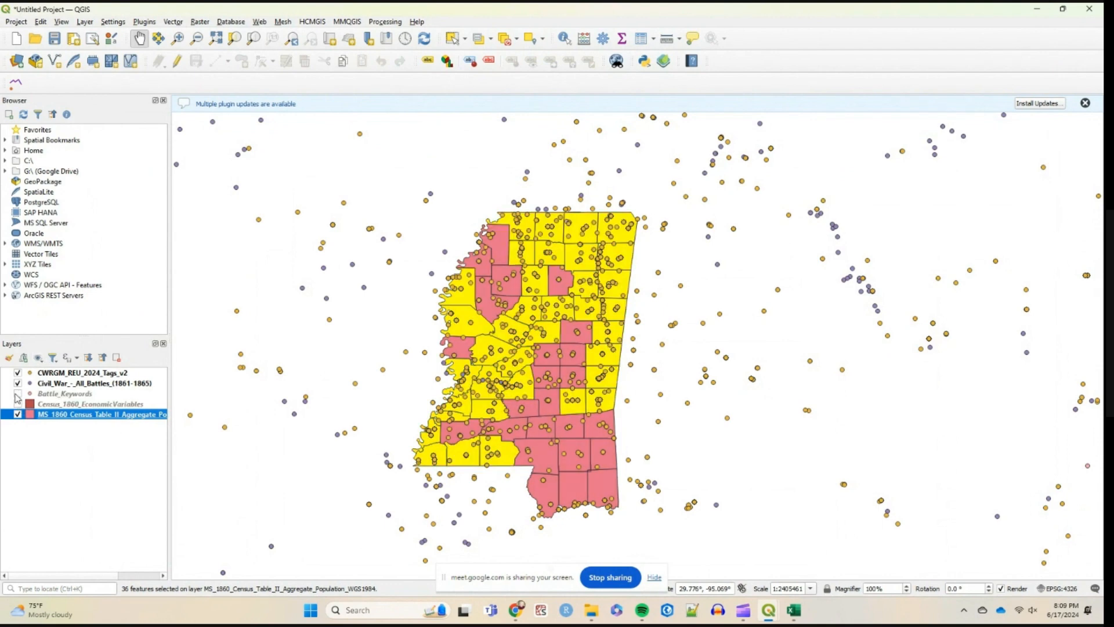
{"action": "left_click", "coordinate": [17, 383]}
{"action": "left_click", "coordinate": [18, 373]}
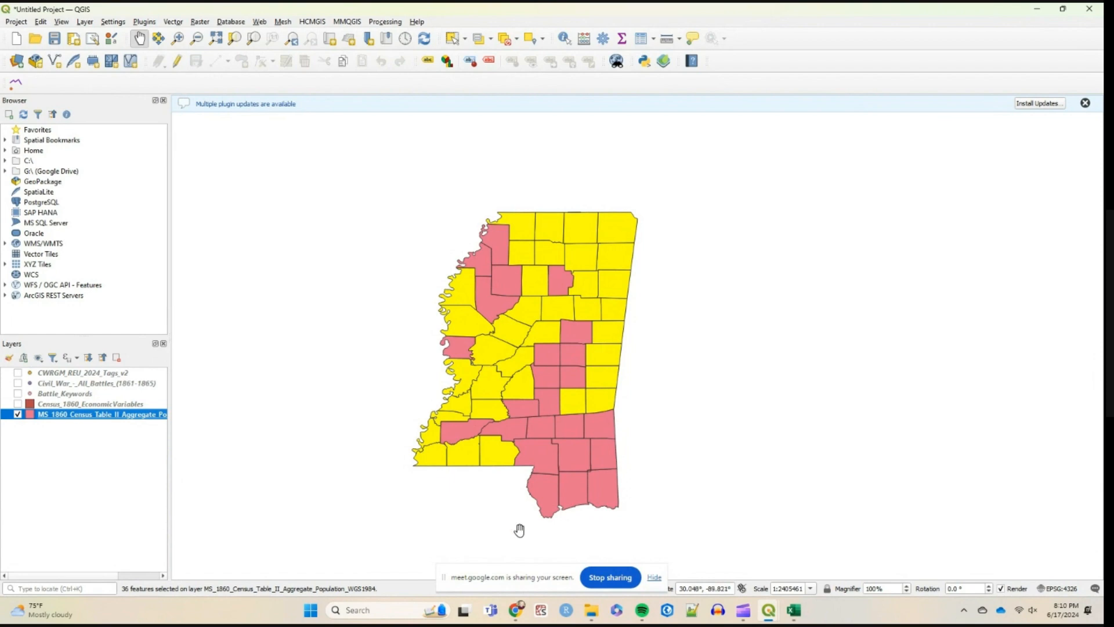
Bring back the Select by Expression dialog and run the selection with "Population" > 100000.
{"action": "mouse_move", "coordinate": [768, 612]}
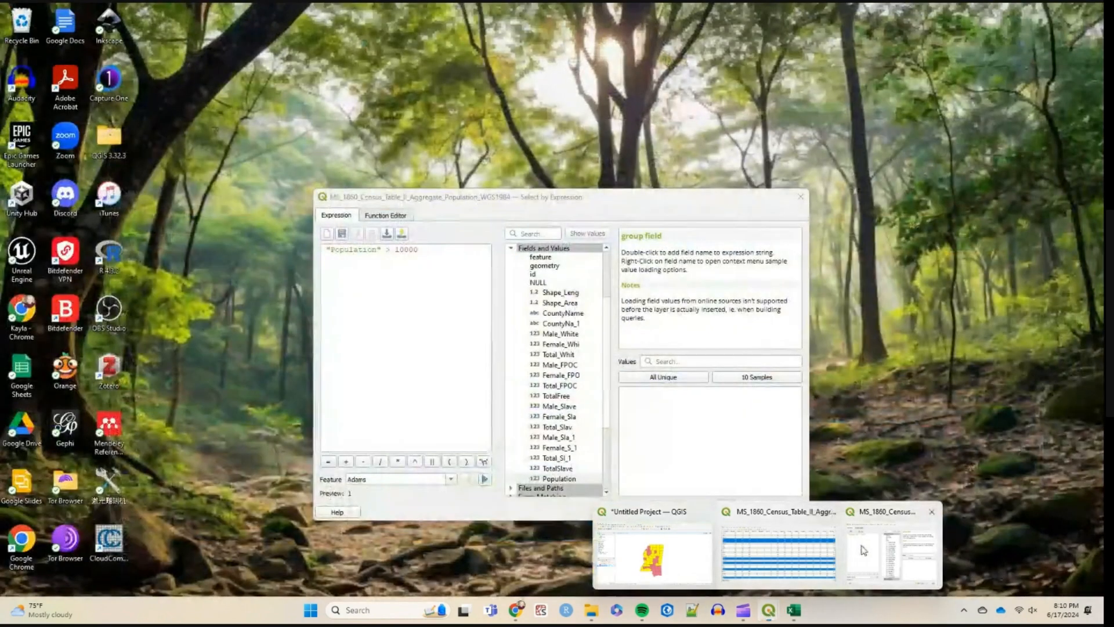
{"action": "left_click", "coordinate": [862, 550]}
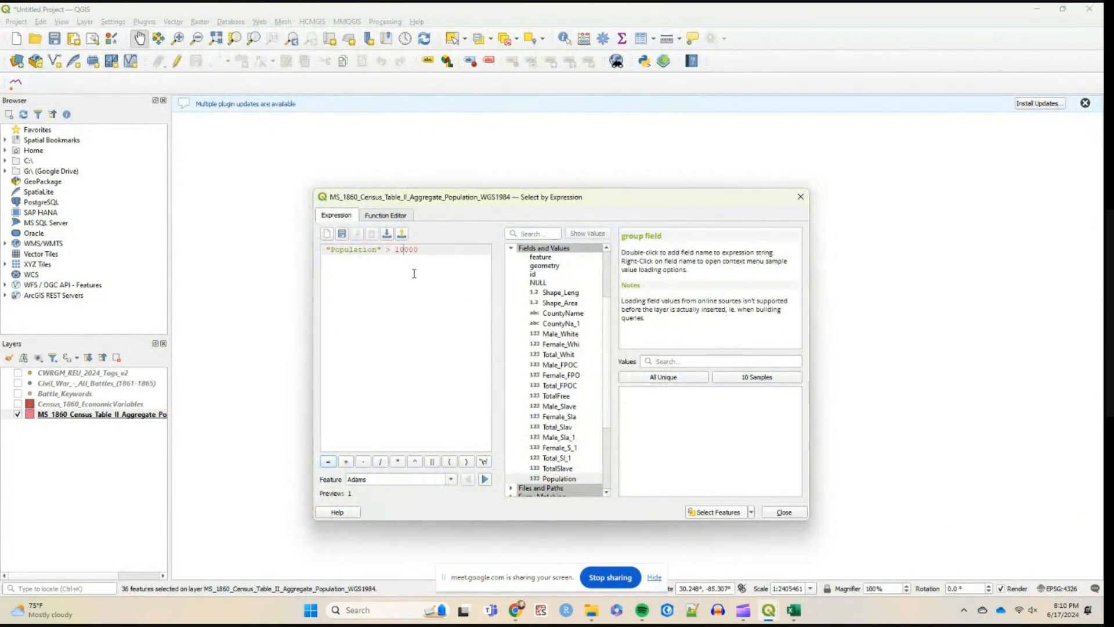
{"action": "type", "text": "0"}
{"action": "left_click", "coordinate": [719, 511]}
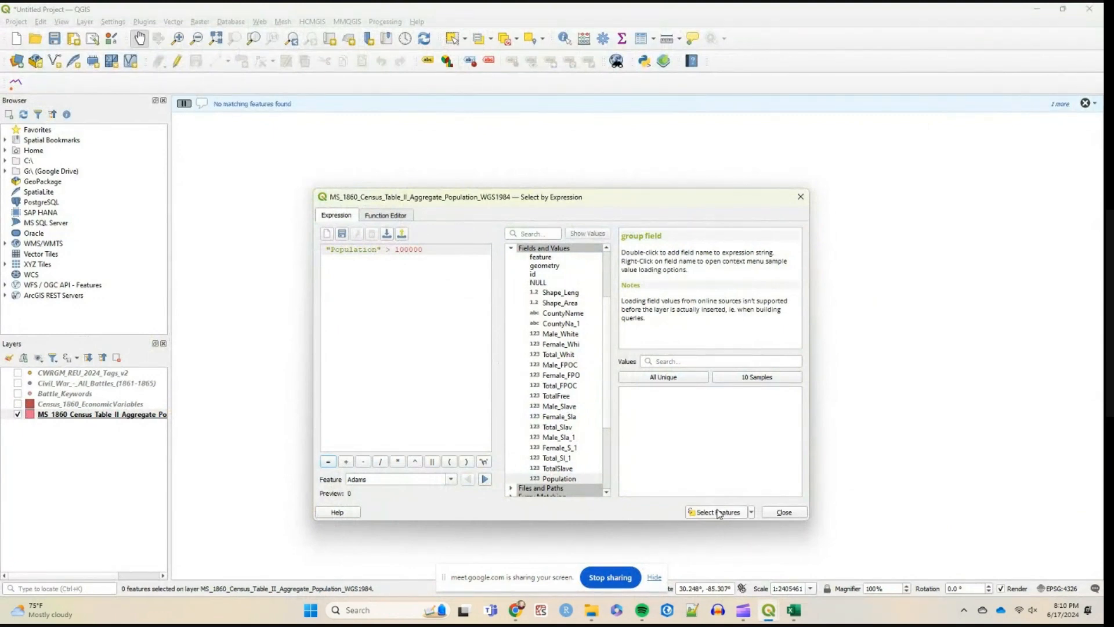
Move the expression dialog off the map and rerun the selection with "Population" > 5000 and again with "Population" > 50000.
{"action": "left_click_drag", "start_coordinate": [600, 201], "coordinate": [918, 152]}
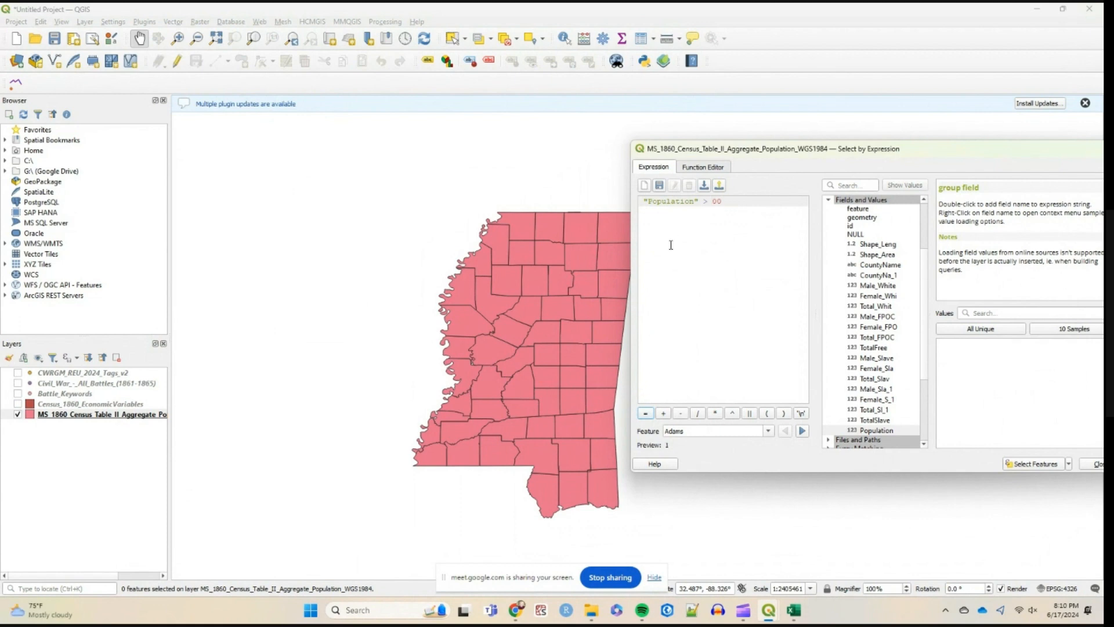
{"action": "key", "text": "BackSpace"}
{"action": "type", "text": "5000"}
{"action": "left_click", "coordinate": [1027, 464]}
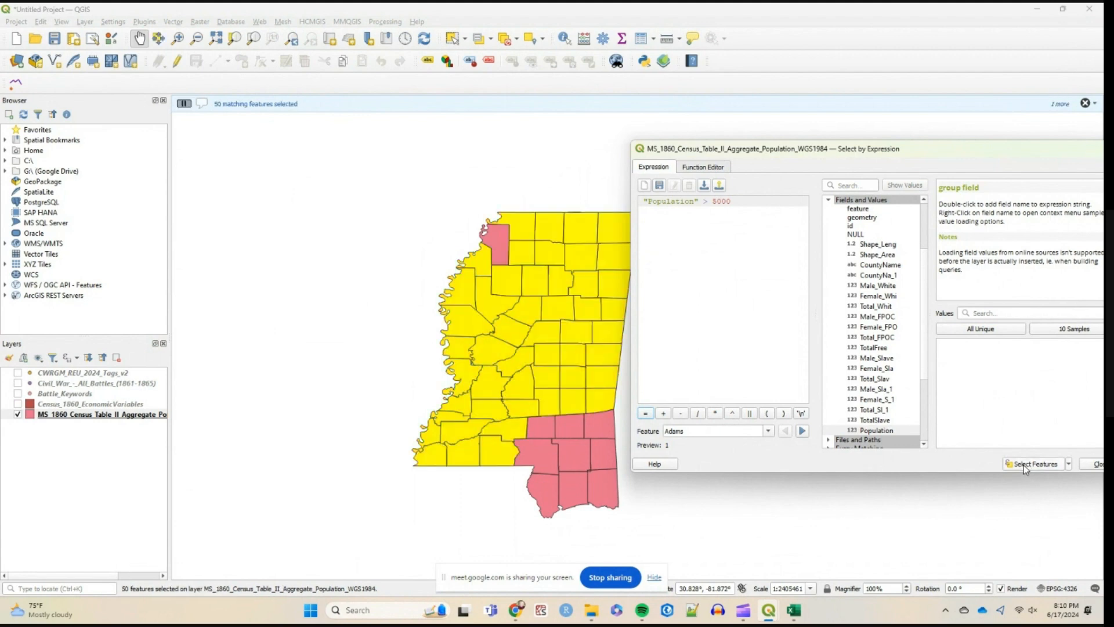
{"action": "type", "text": "0"}
{"action": "left_click", "coordinate": [1039, 465]}
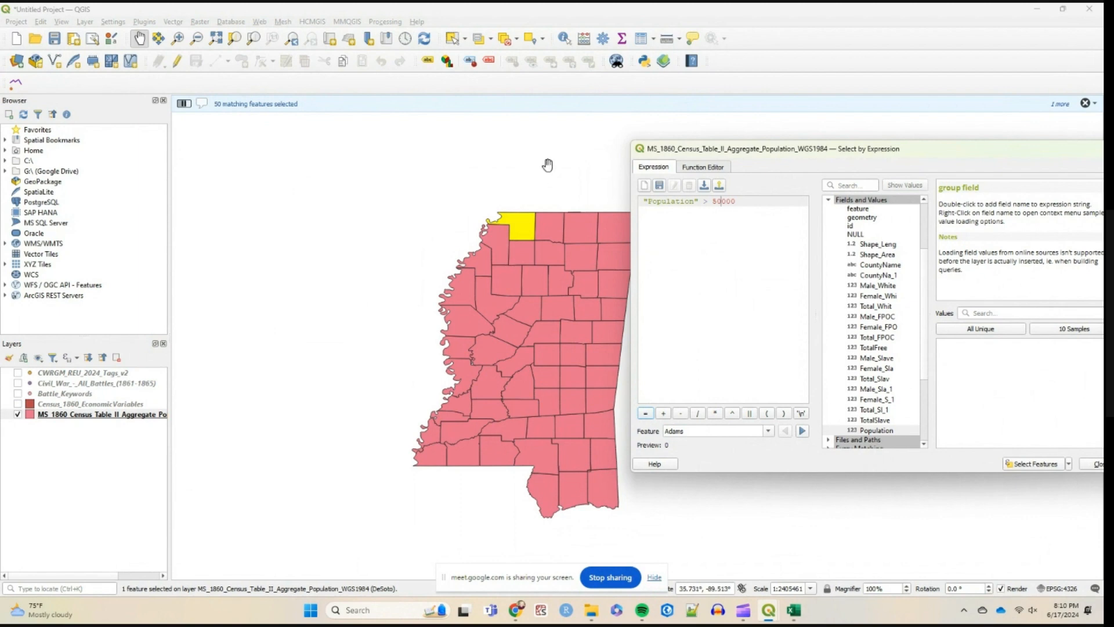
Select the counties matching "Population" > 20000 and close the Select by Expression dialog.
{"action": "key", "text": "BackSpace"}
{"action": "key", "text": "BackSpace"}
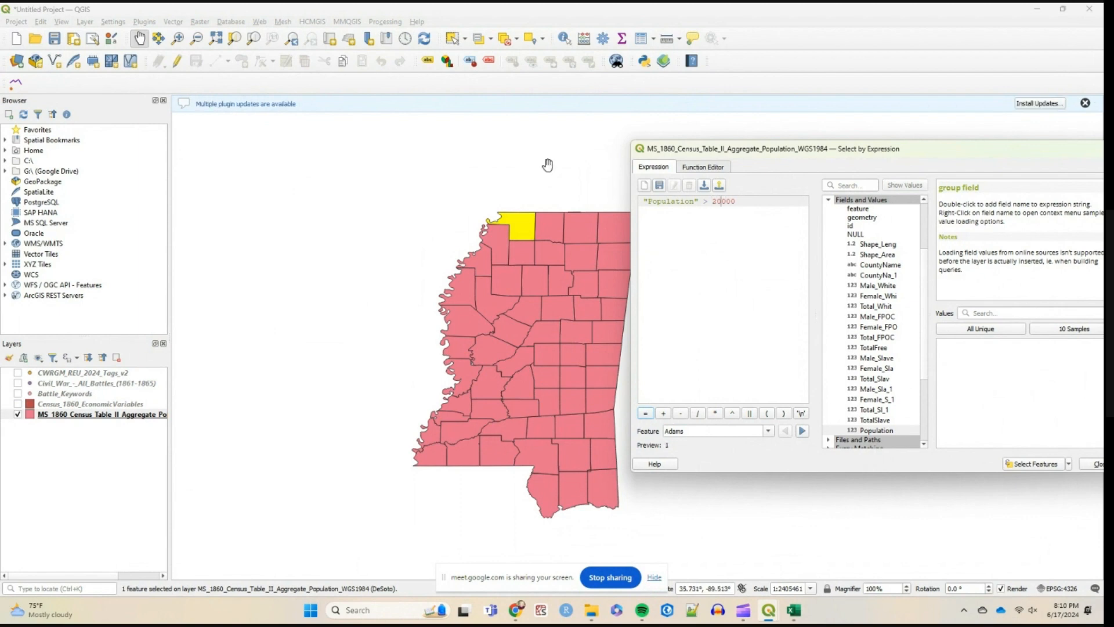
{"action": "left_click", "coordinate": [1036, 464]}
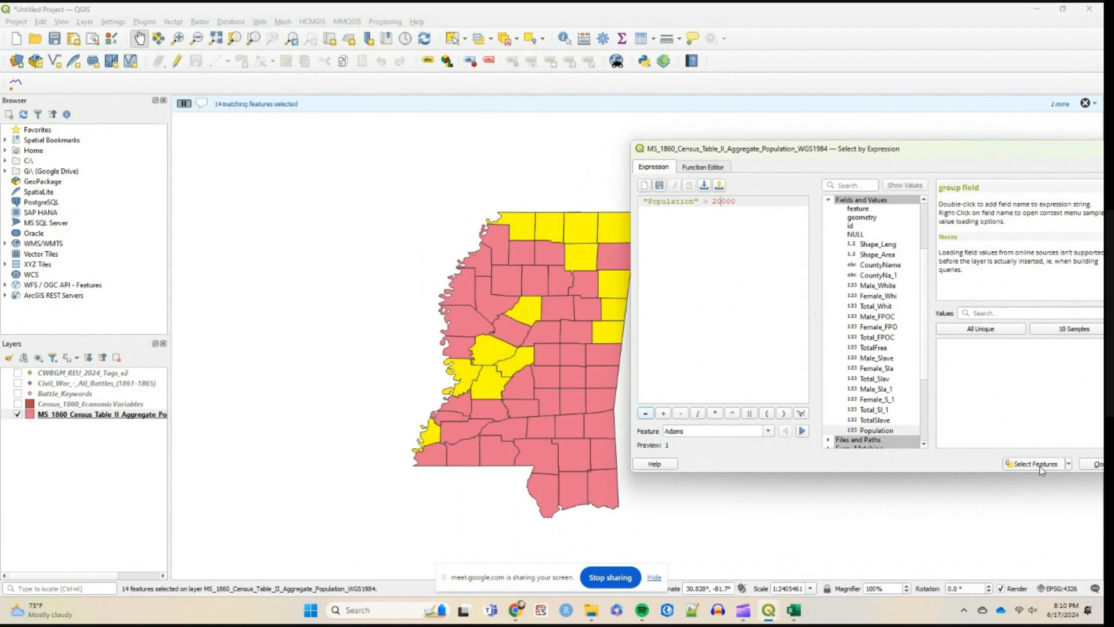
{"action": "left_click", "coordinate": [1093, 464]}
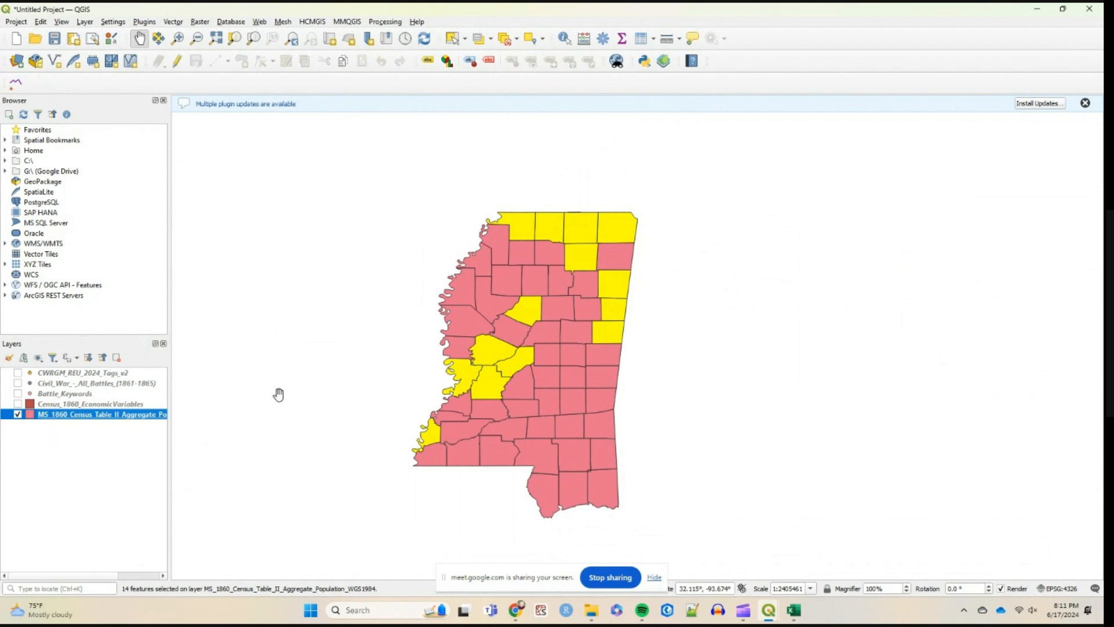
Start exporting only the selected features of the MS 1860 aggregate population layer, with GeoJSON as the format.
{"action": "right_click", "coordinate": [58, 420]}
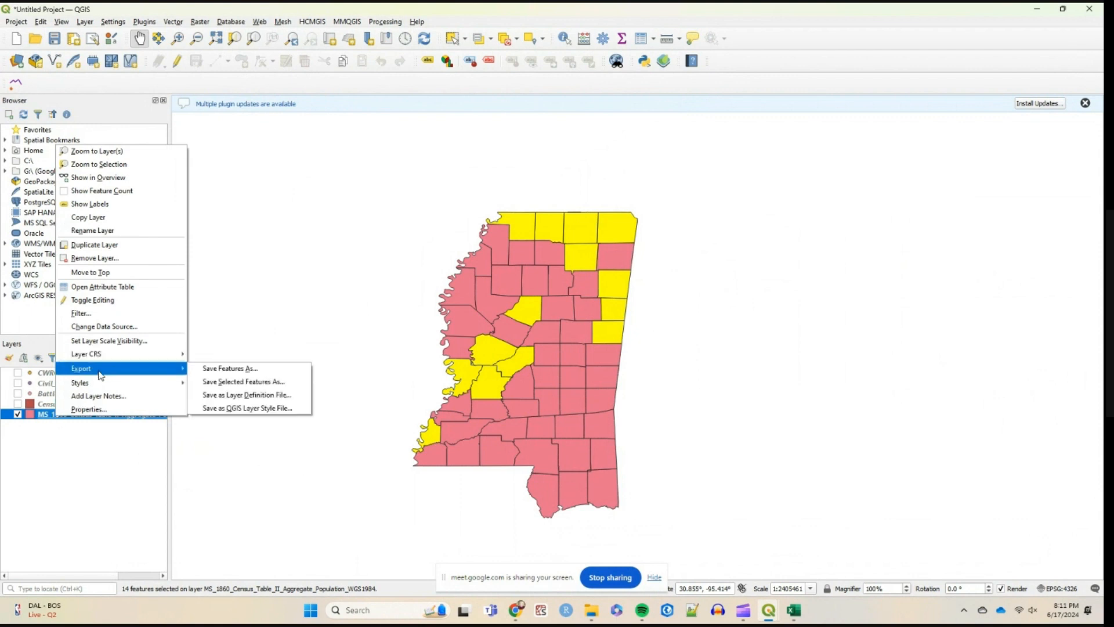
{"action": "mouse_move", "coordinate": [145, 354]}
{"action": "mouse_move", "coordinate": [116, 368]}
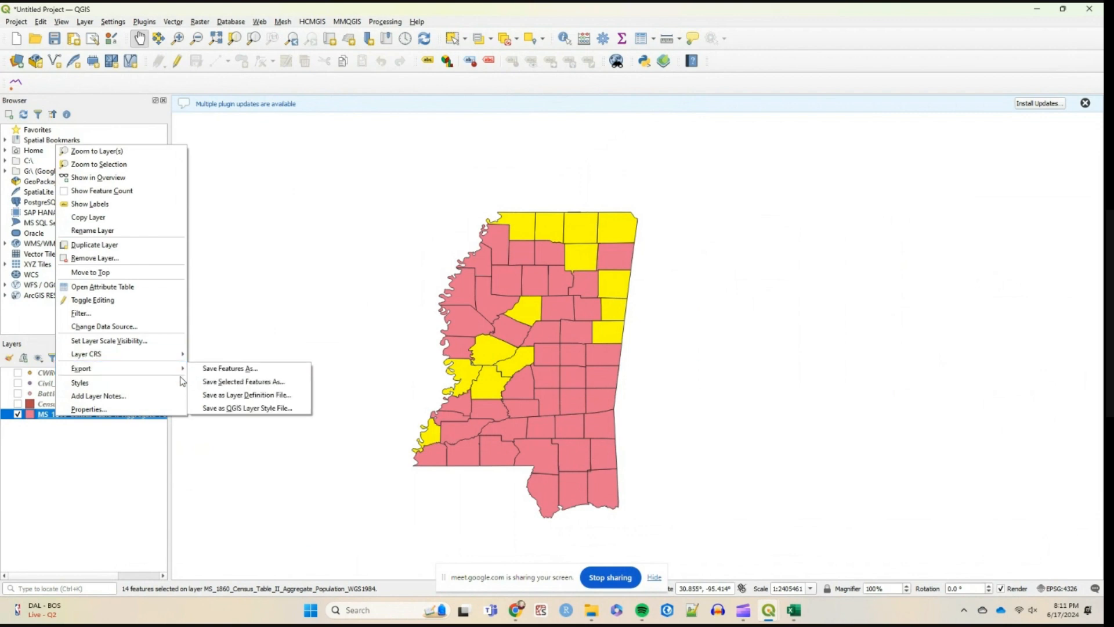
{"action": "left_click", "coordinate": [216, 383]}
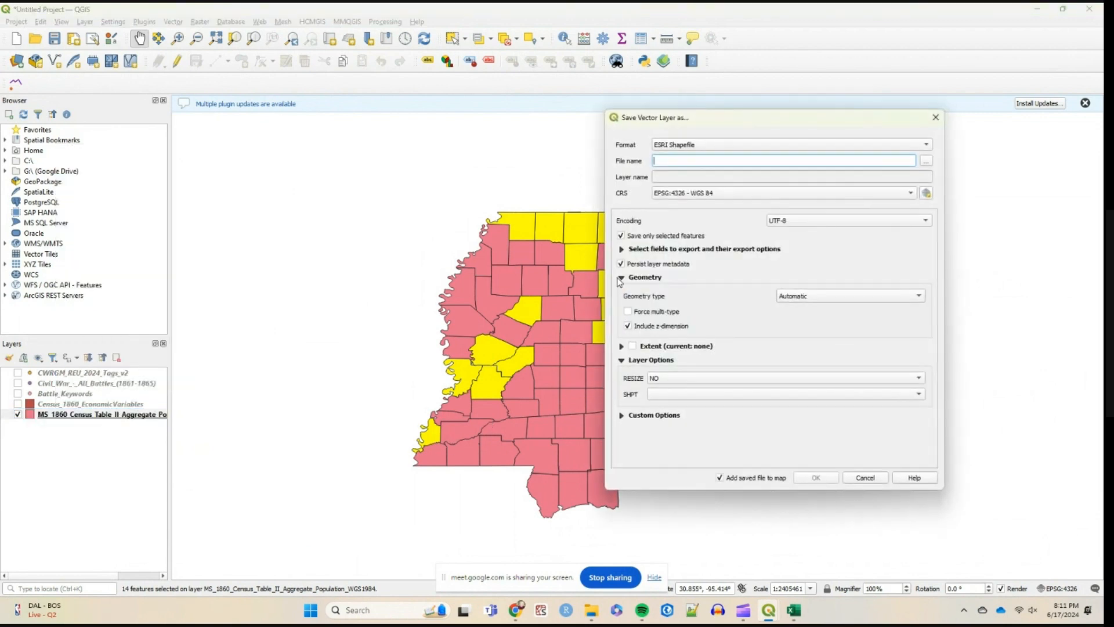
{"action": "left_click", "coordinate": [926, 145]}
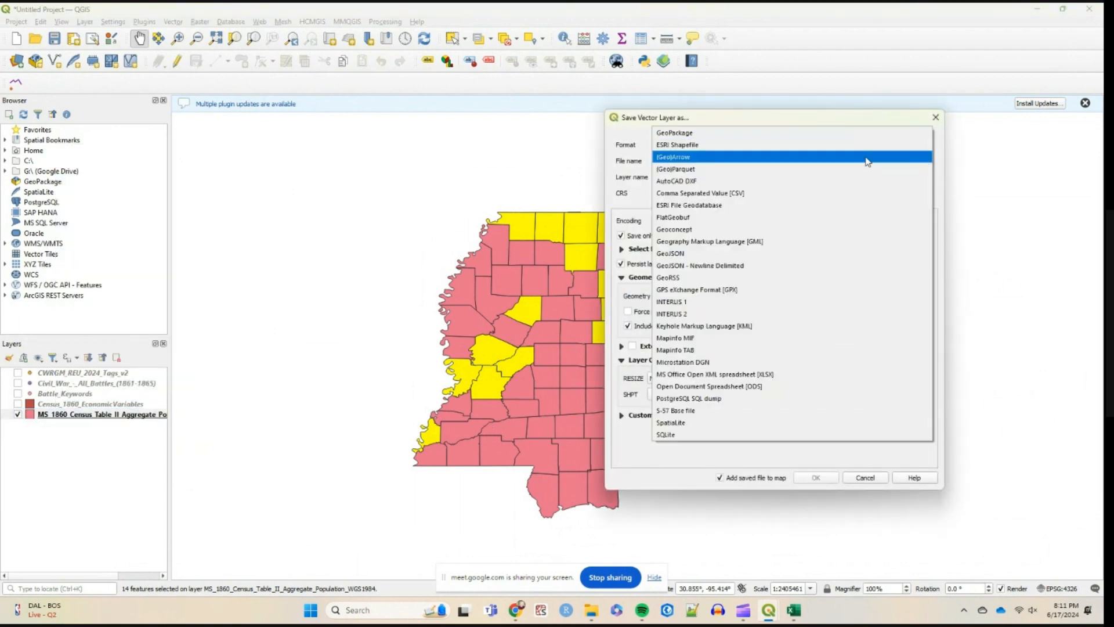
{"action": "left_click", "coordinate": [754, 255]}
Set the export's output file to MS_1860_Census_MT_50000 in the Downloads folder.
{"action": "left_click", "coordinate": [925, 161]}
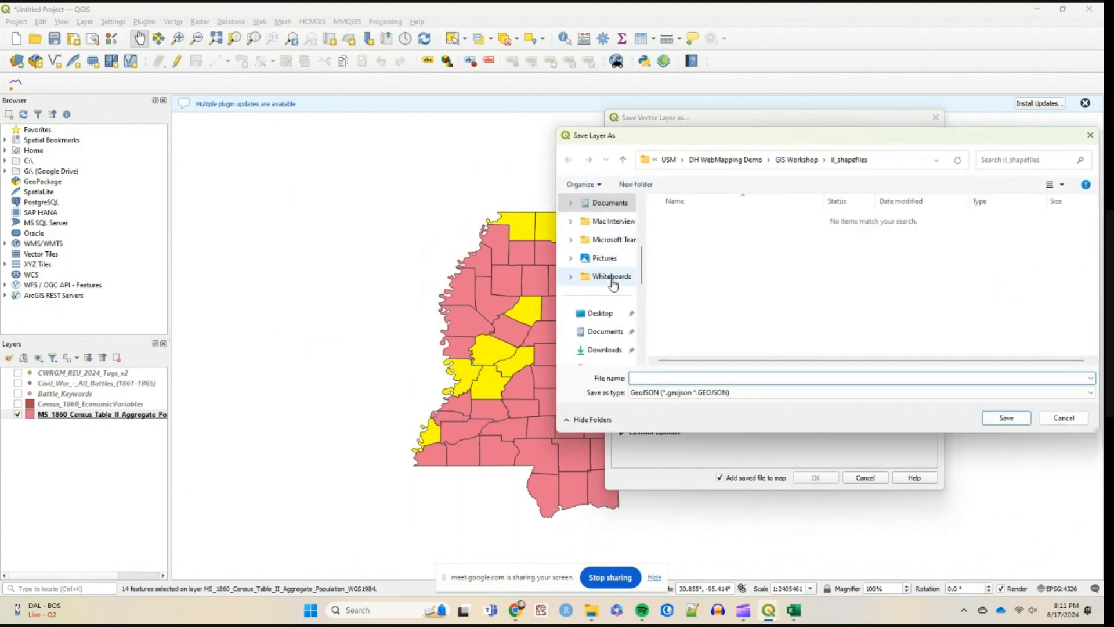
{"action": "left_click", "coordinate": [604, 350]}
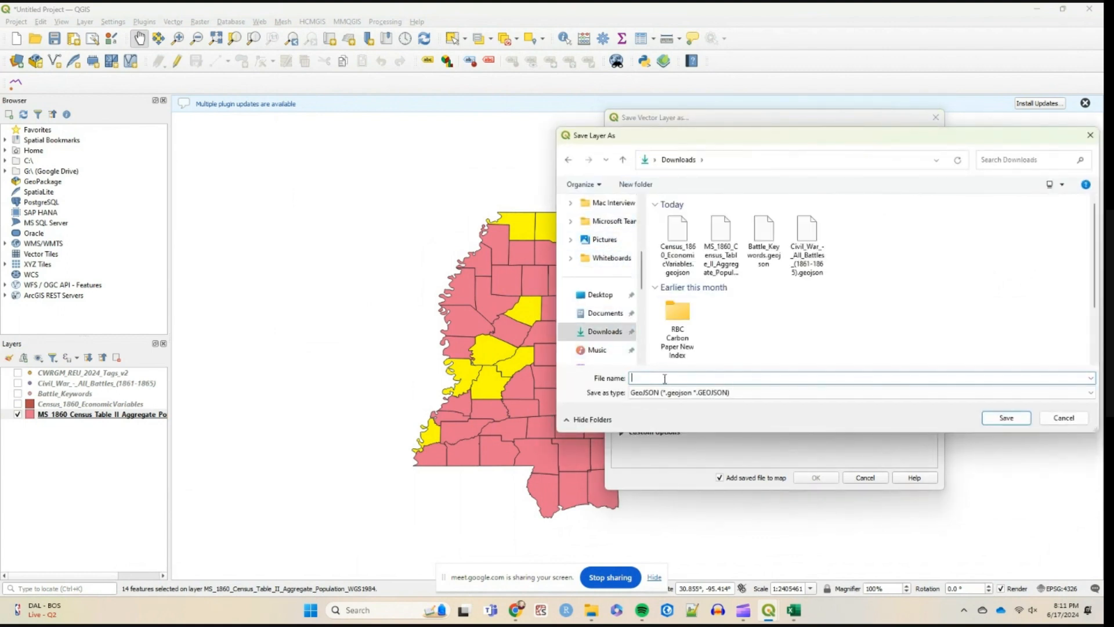
{"action": "type", "text": "M"}
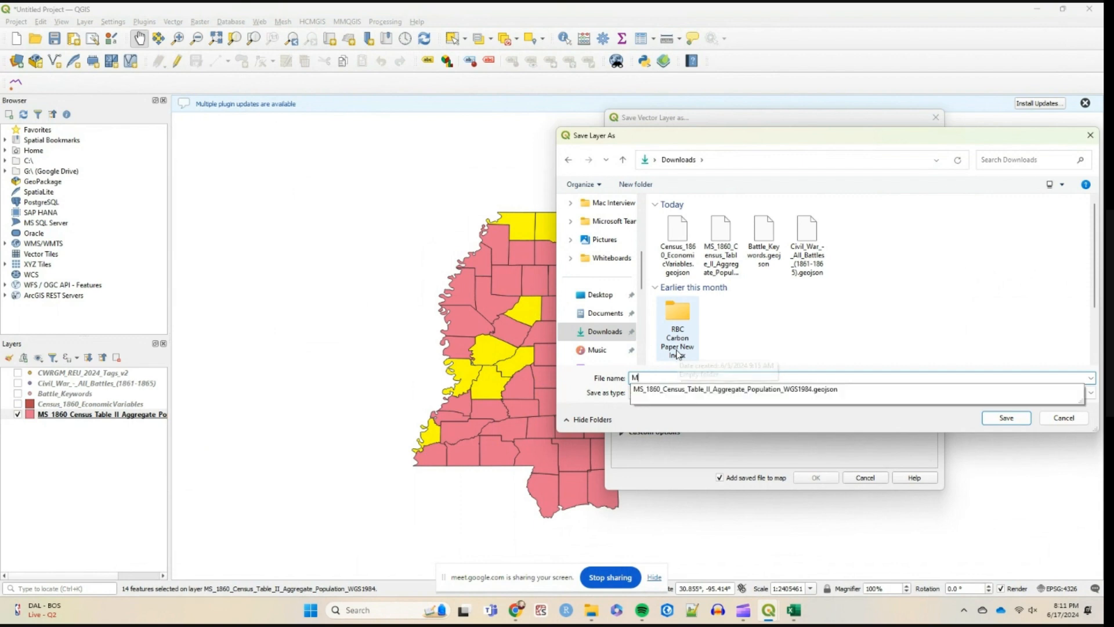
{"action": "type", "text": "S_18"}
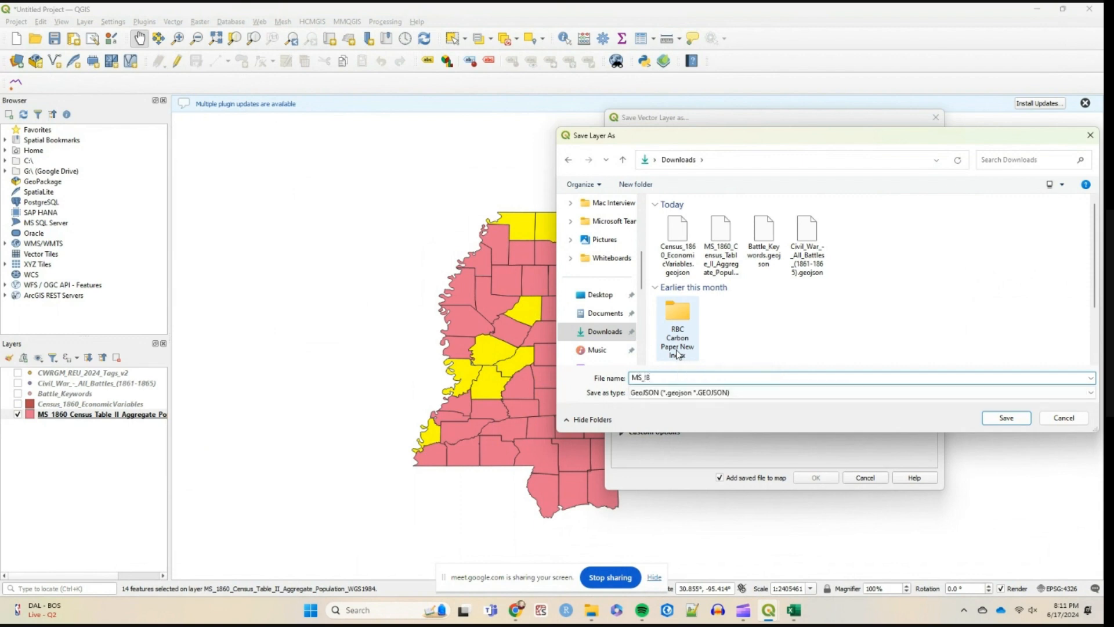
{"action": "type", "text": "50"}
{"action": "key", "text": "BackSpace"}
{"action": "key", "text": "BackSpace"}
{"action": "key", "text": "BackSpace"}
{"action": "type", "text": "860"}
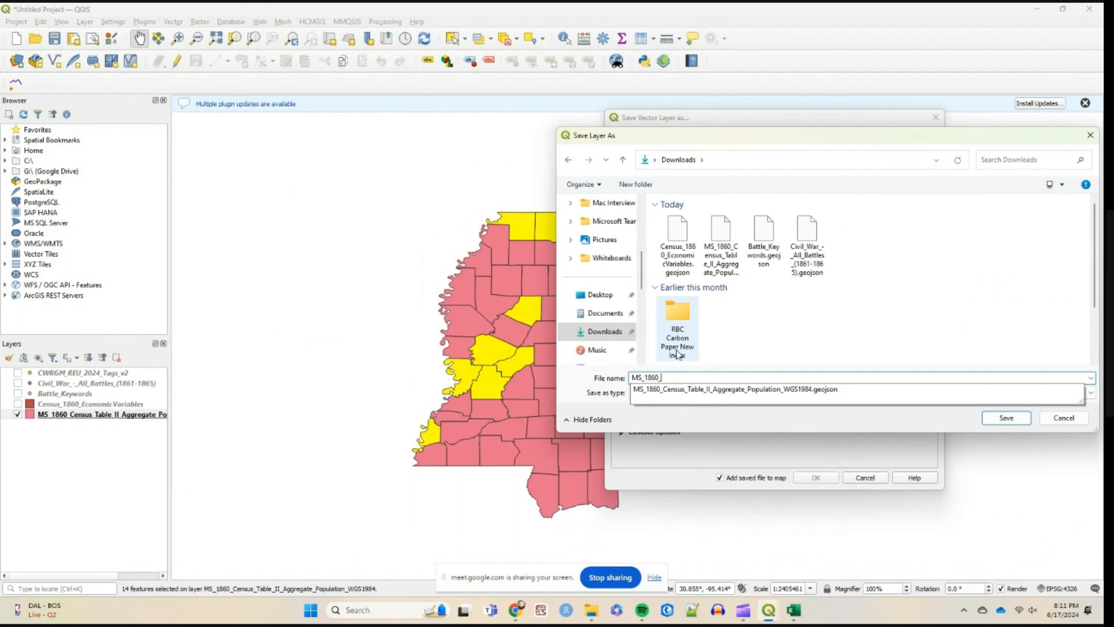
{"action": "type", "text": "_Census_More_"}
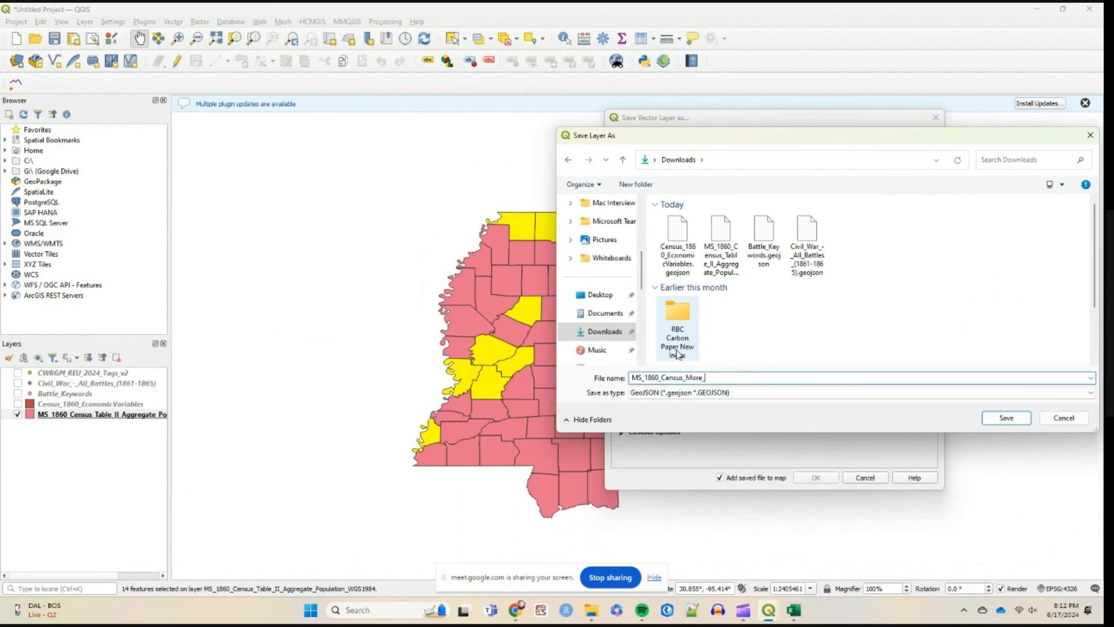
{"action": "type", "text": "than"}
{"action": "key", "text": "BackSpace"}
{"action": "key", "text": "BackSpace"}
{"action": "key", "text": "BackSpace"}
{"action": "key", "text": "BackSpace"}
{"action": "key", "text": "BackSpace"}
{"action": "type", "text": "0000"}
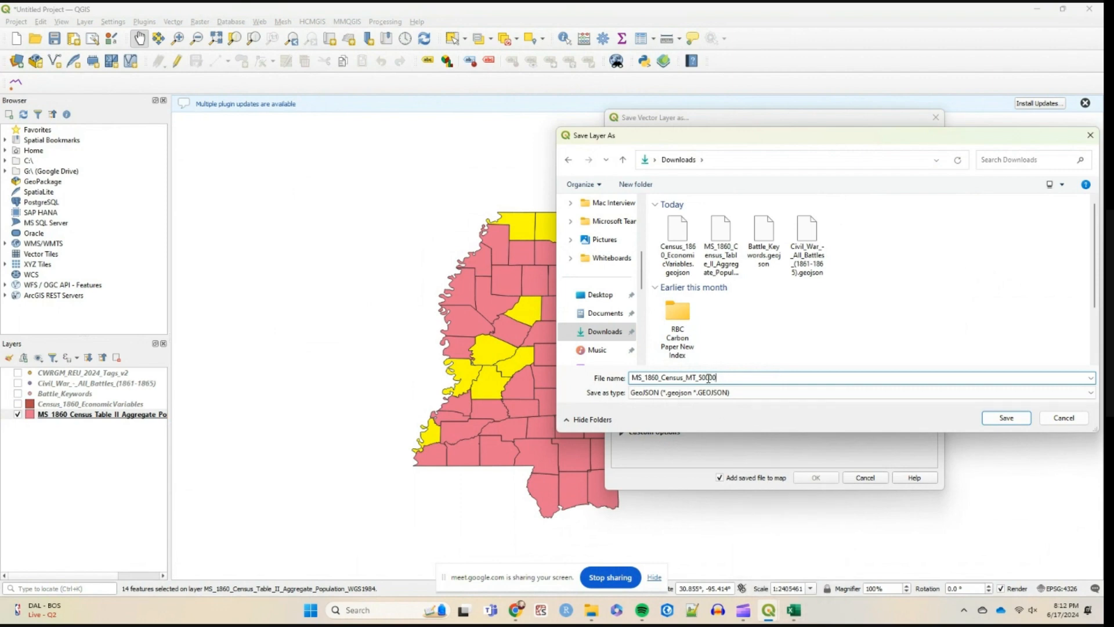
{"action": "left_click", "coordinate": [1006, 418]}
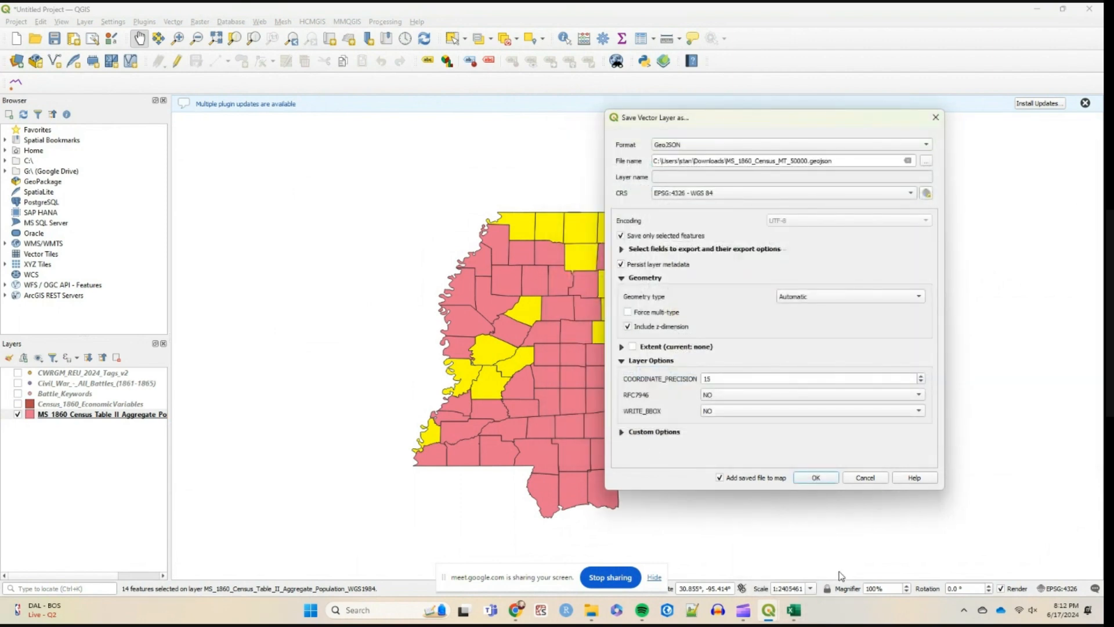
Run the export with the saved file added to the map, and hide the original MS 1860 aggregate population layer.
{"action": "left_click", "coordinate": [815, 478]}
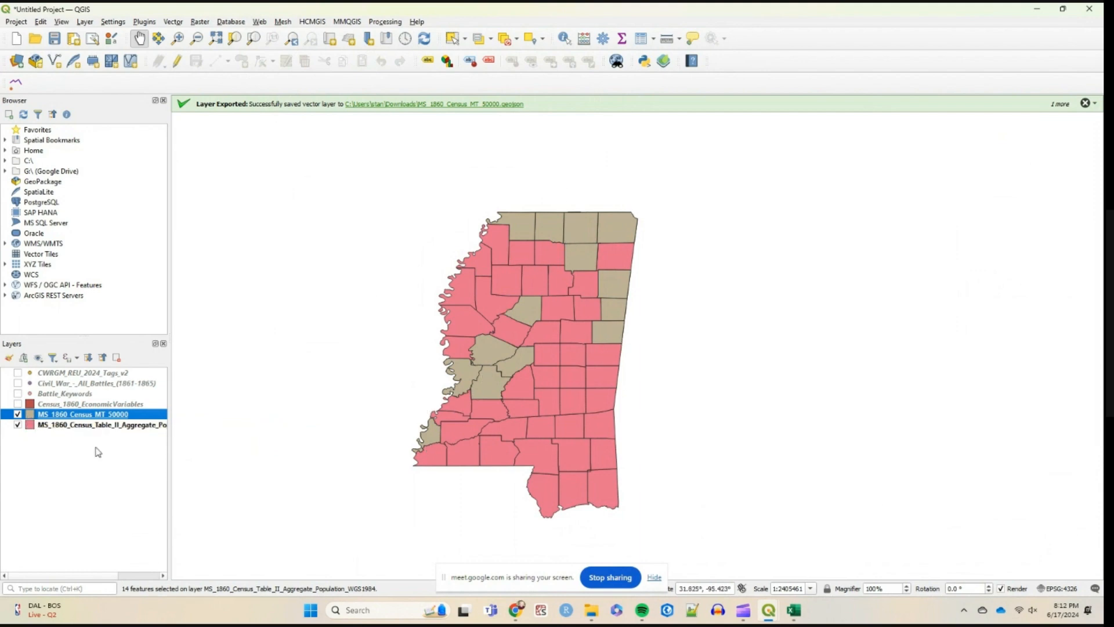
{"action": "left_click", "coordinate": [18, 425]}
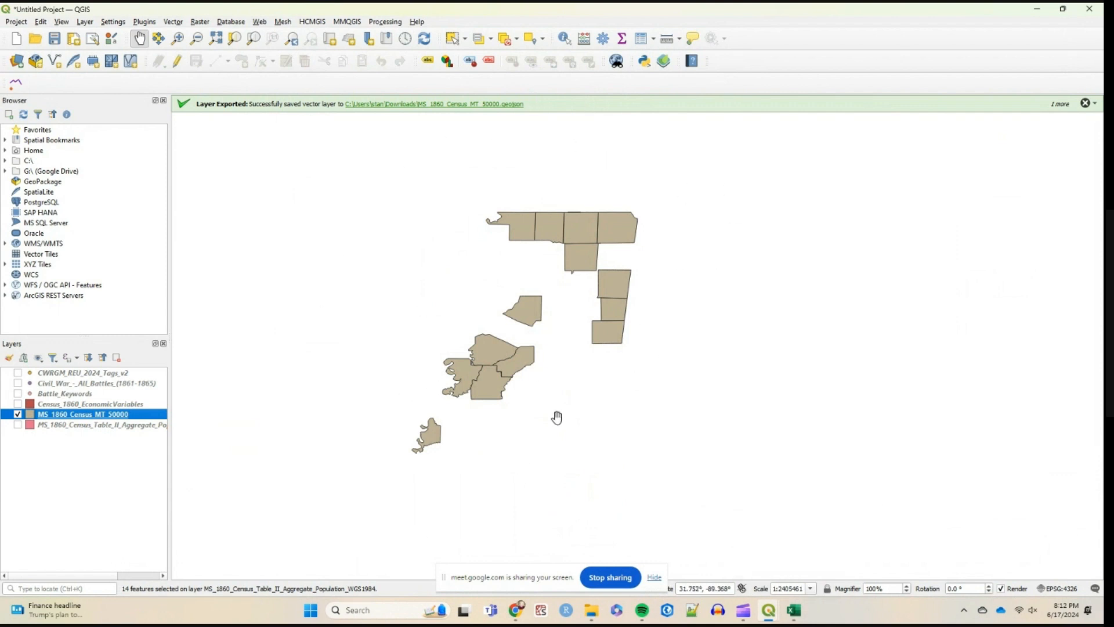
{"action": "left_click", "coordinate": [544, 39]}
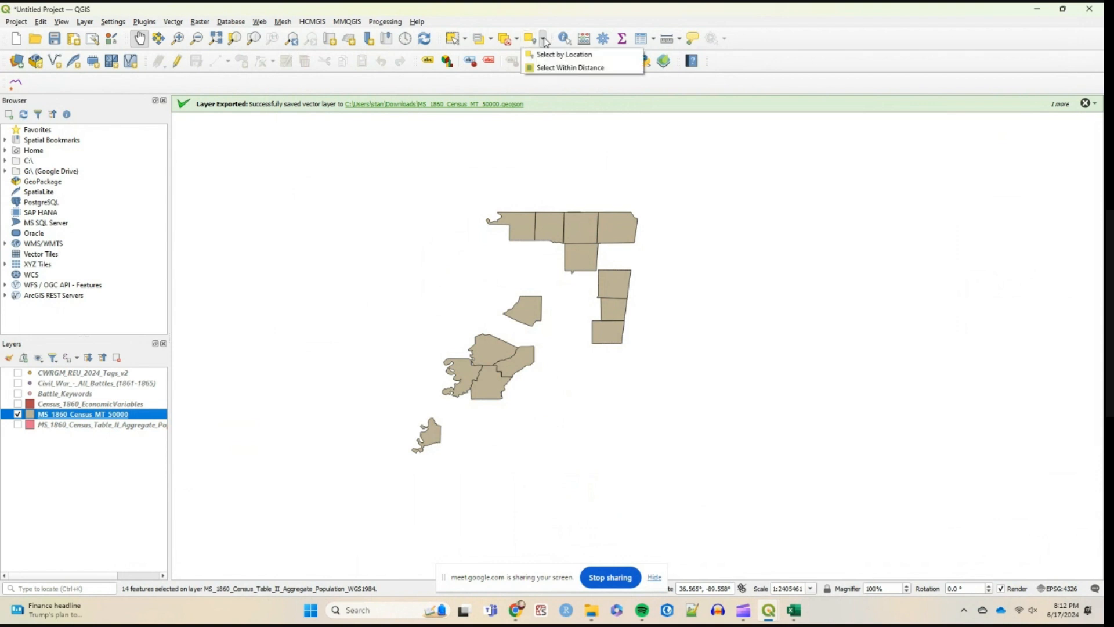
{"action": "left_click", "coordinate": [563, 54]}
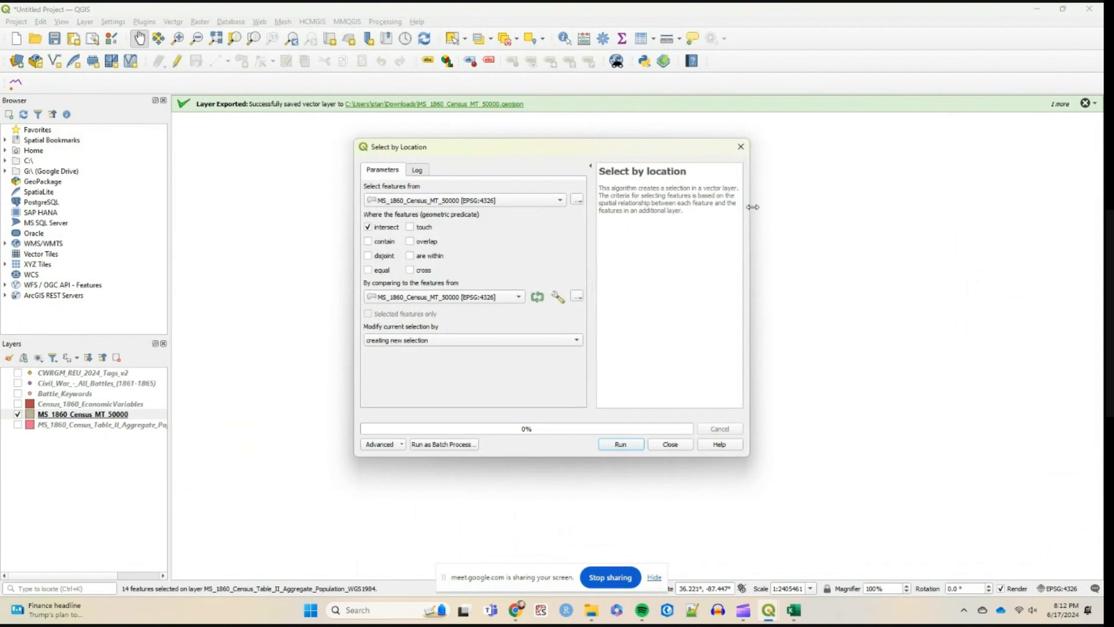
{"action": "left_click", "coordinate": [741, 147]}
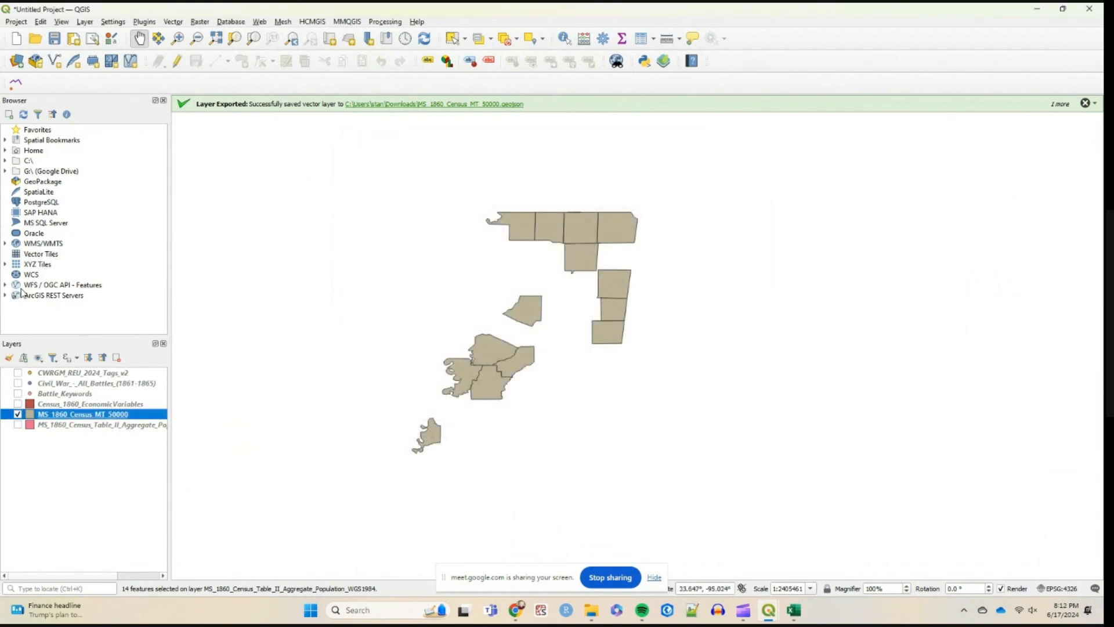
Show the Civil_War_-_All_Battles_(1861-1865) and MS 1860 aggregate population layers, leaving Battle_Keywords hidden.
{"action": "left_click", "coordinate": [18, 394]}
{"action": "left_click", "coordinate": [17, 383]}
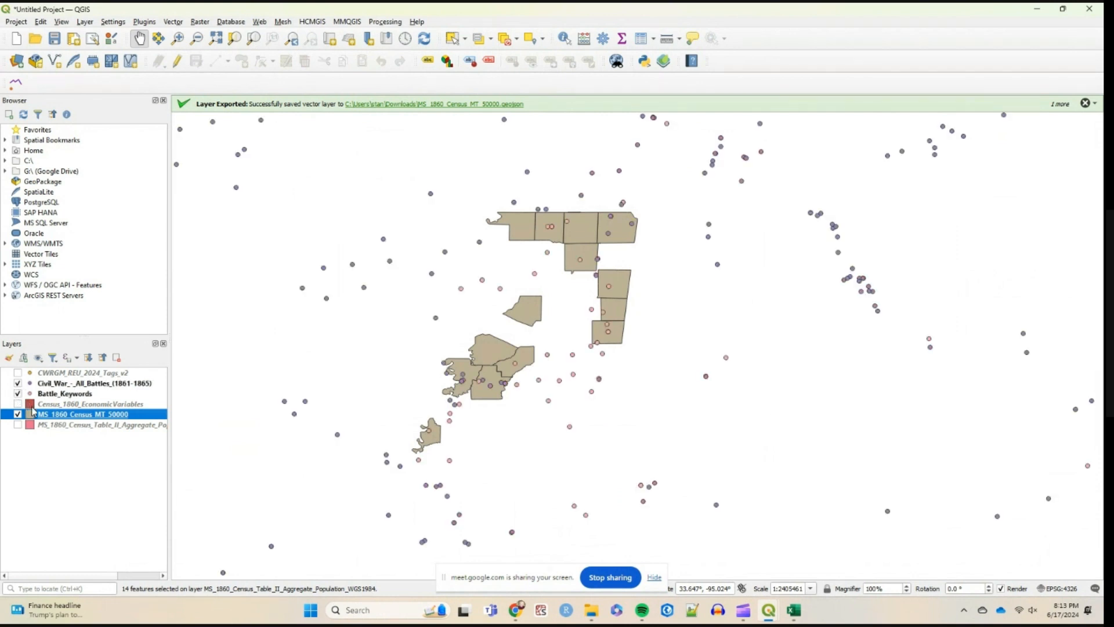
{"action": "left_click", "coordinate": [18, 394]}
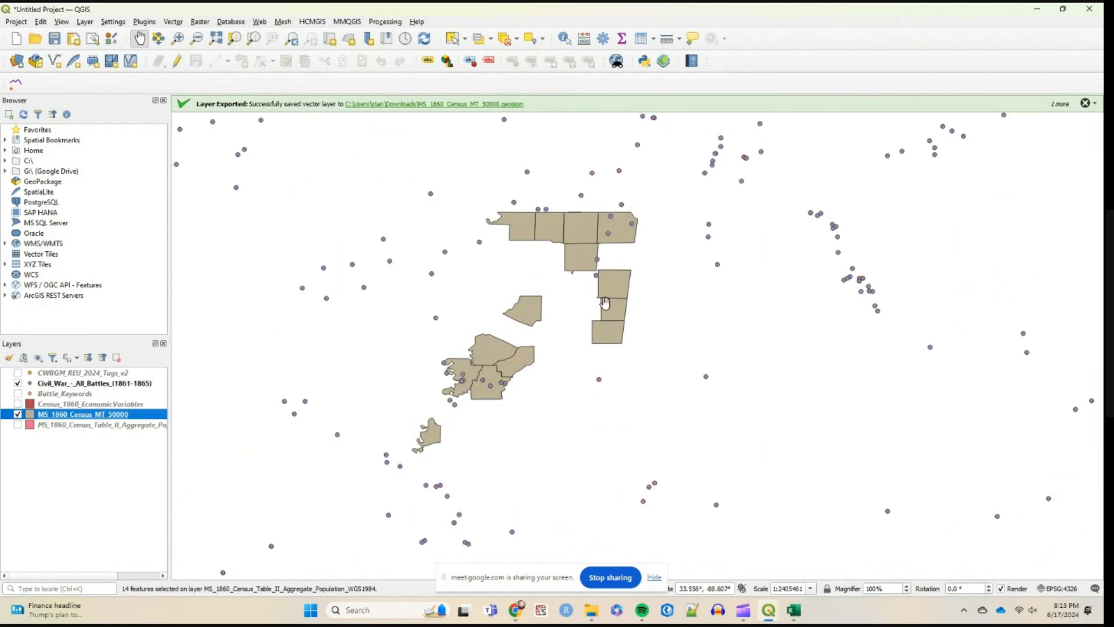
{"action": "scroll", "coordinate": [604, 302], "scroll_direction": "down", "scroll_amount": 5}
{"action": "scroll", "coordinate": [604, 302], "scroll_direction": "up", "scroll_amount": 2}
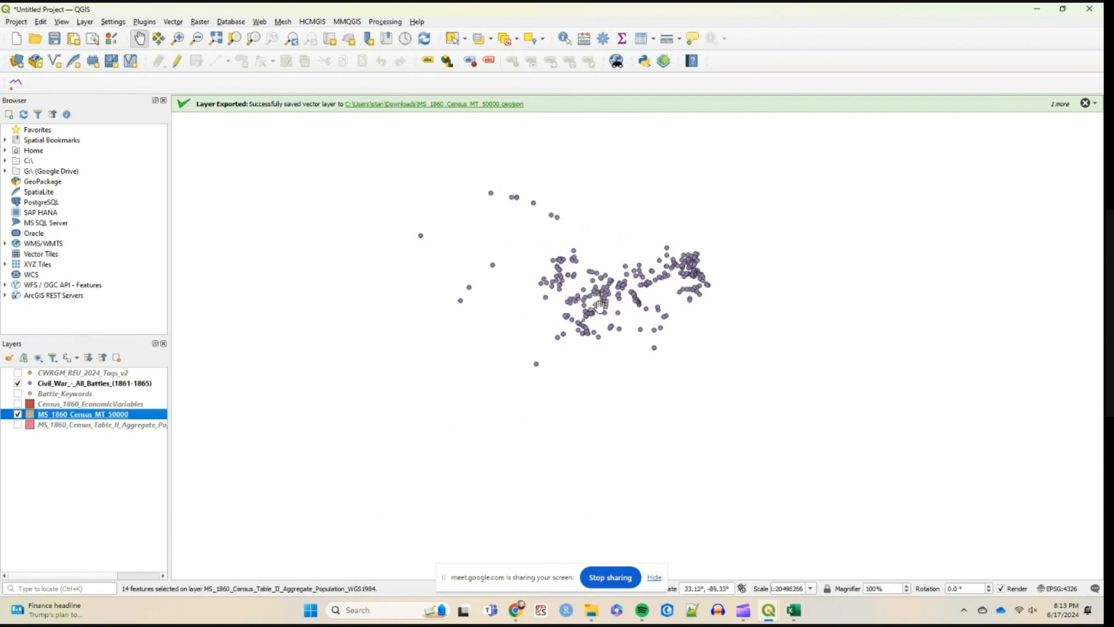
{"action": "scroll", "coordinate": [596, 307], "scroll_direction": "up", "scroll_amount": 1}
{"action": "scroll", "coordinate": [596, 306], "scroll_direction": "up", "scroll_amount": 2}
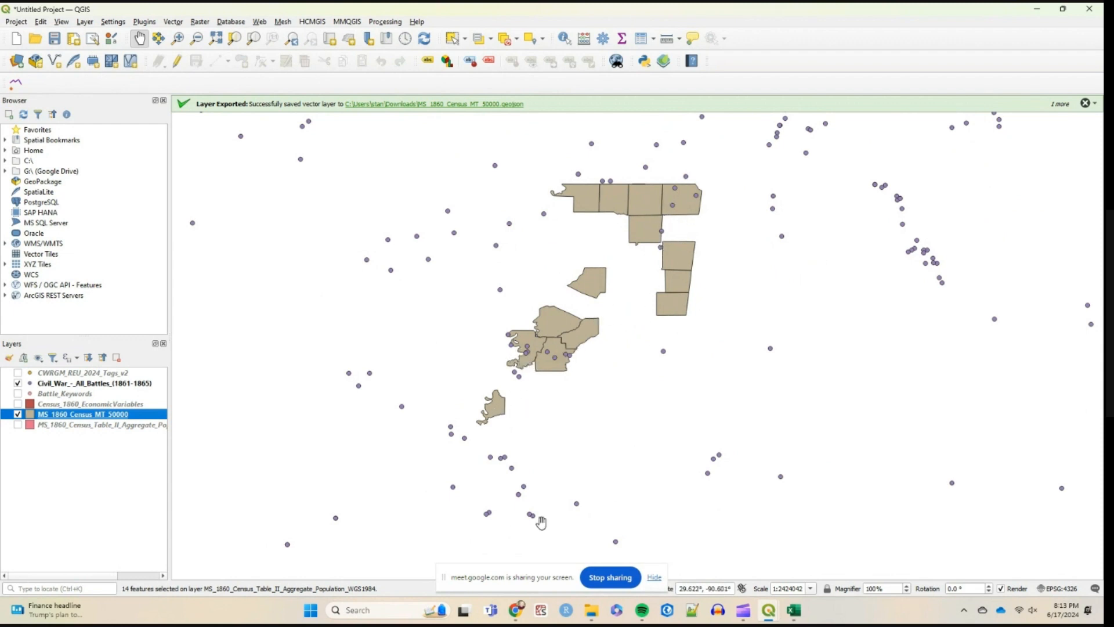
{"action": "left_click", "coordinate": [17, 425]}
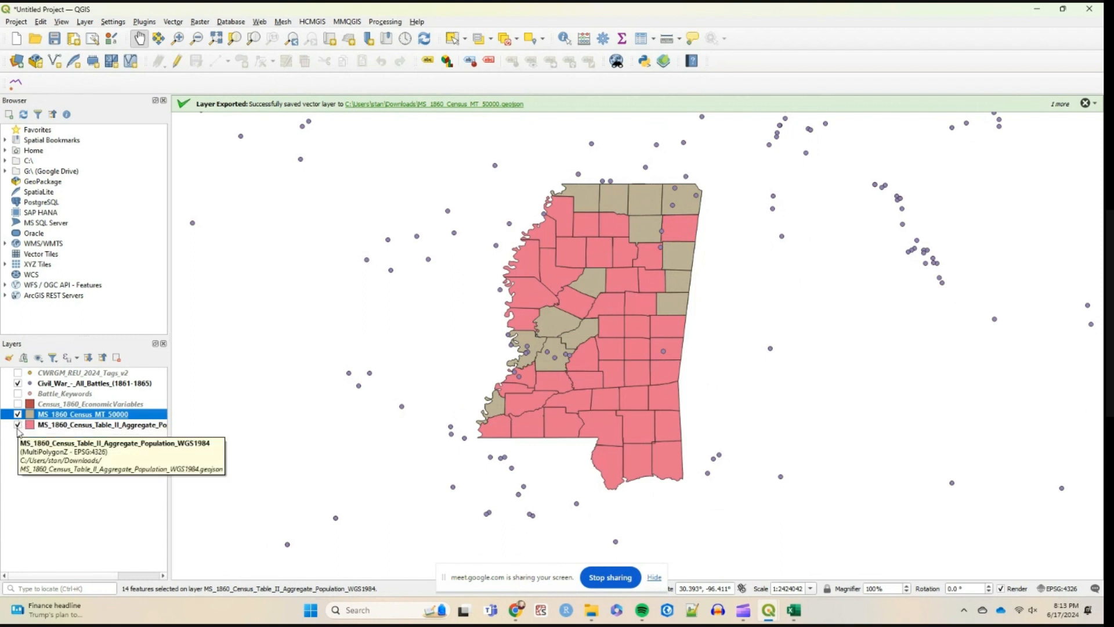
Set up Select by Location to select from Civil_War_-_All_Battles_(1861-1865), and move its dialog away from the Mississippi counties.
{"action": "left_click", "coordinate": [534, 39]}
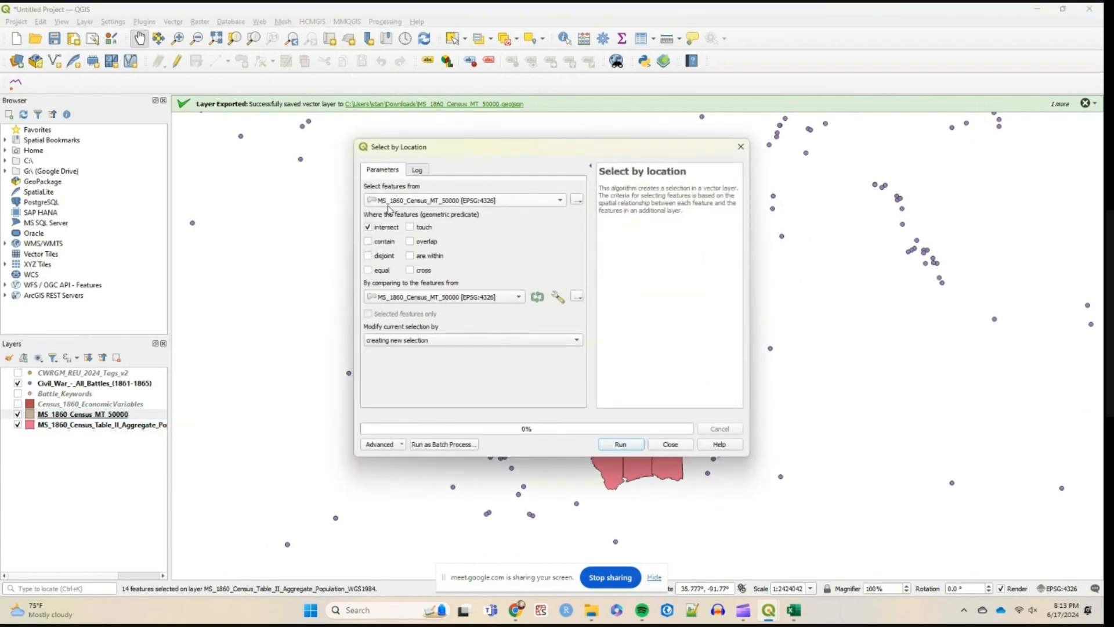
{"action": "left_click", "coordinate": [389, 208]}
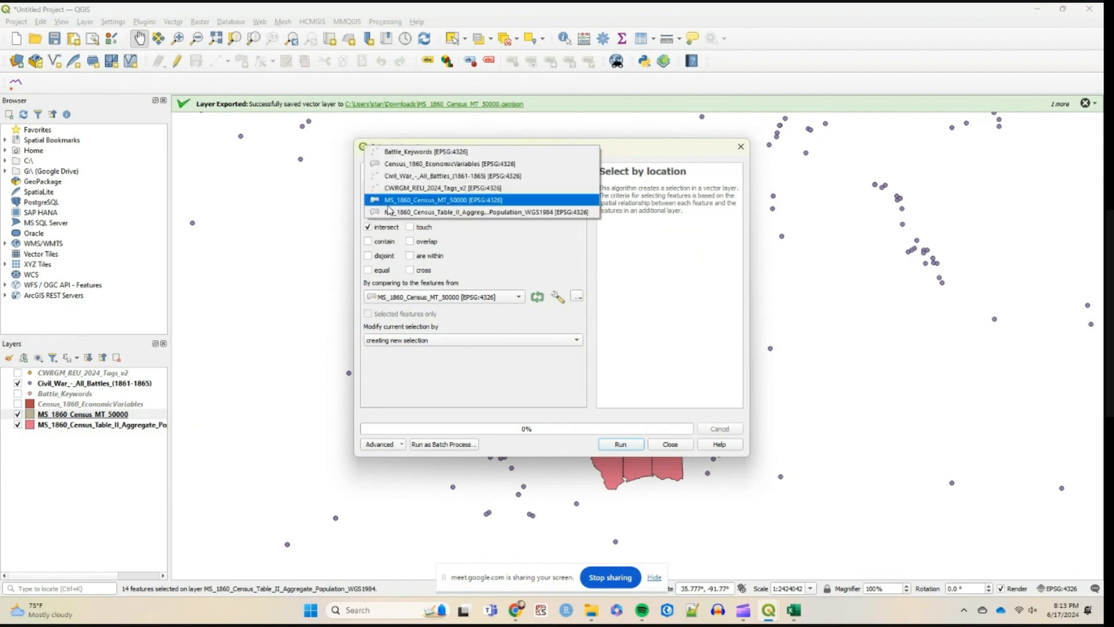
{"action": "left_click", "coordinate": [476, 179]}
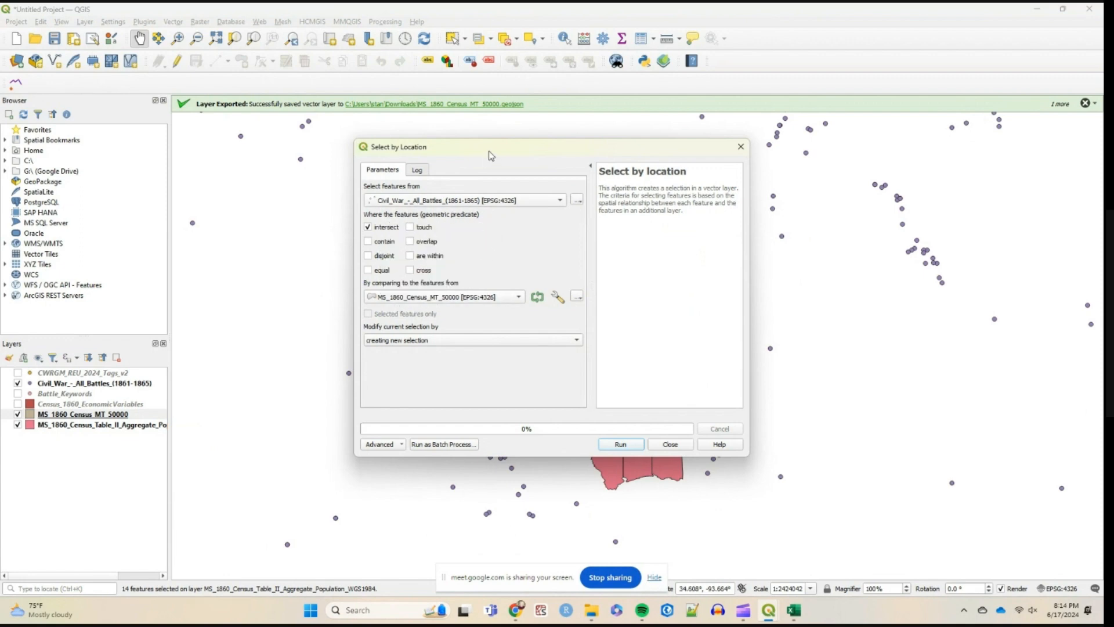
{"action": "left_click_drag", "start_coordinate": [491, 155], "coordinate": [828, 217]}
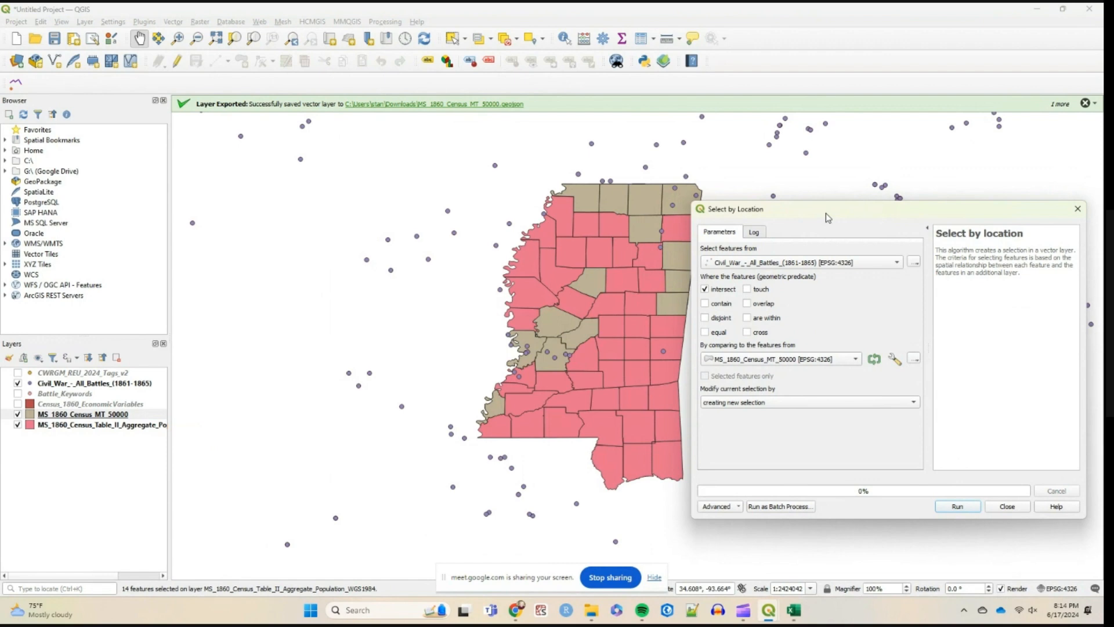
Examine the county boundaries in southern Mississippi up close and the battle points around the state.
{"action": "scroll", "coordinate": [618, 426], "scroll_direction": "up", "scroll_amount": 2}
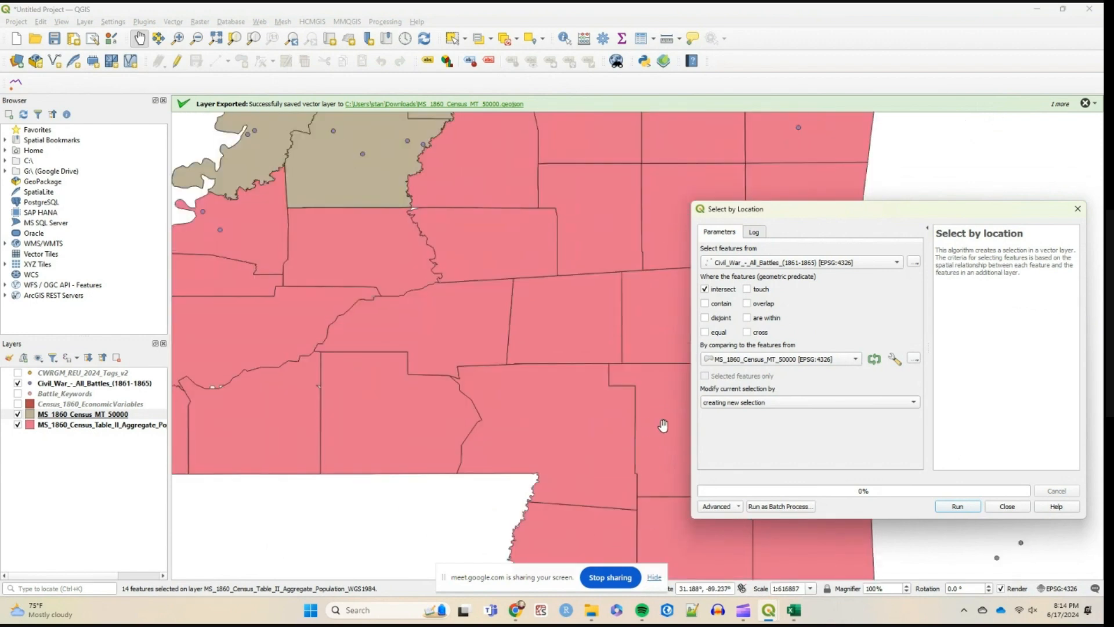
{"action": "scroll", "coordinate": [663, 425], "scroll_direction": "up", "scroll_amount": 3}
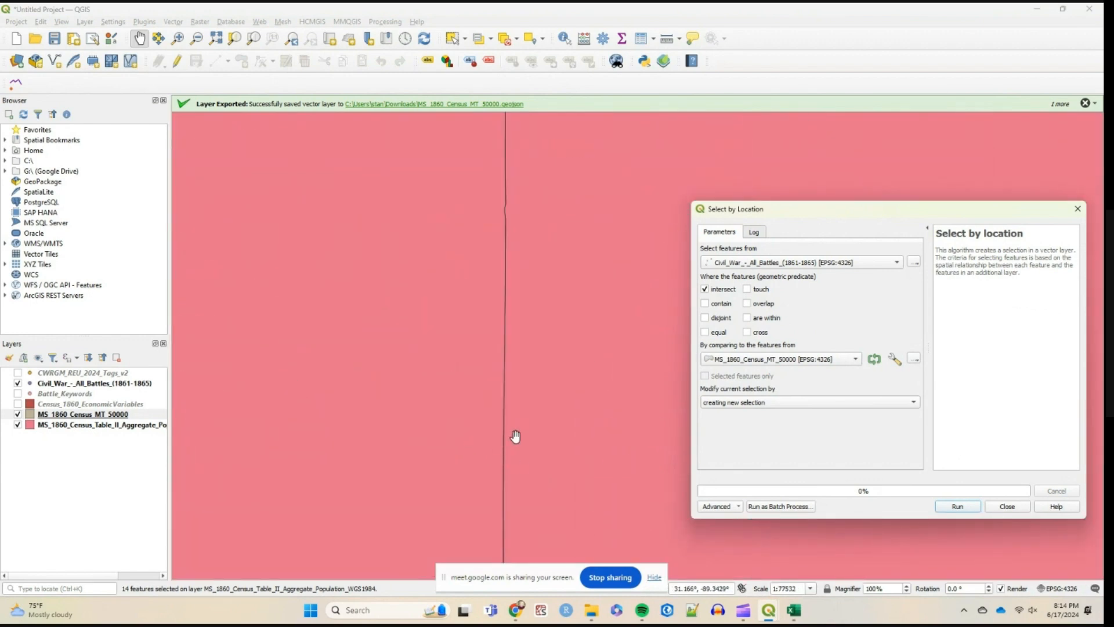
{"action": "scroll", "coordinate": [515, 436], "scroll_direction": "down", "scroll_amount": 4}
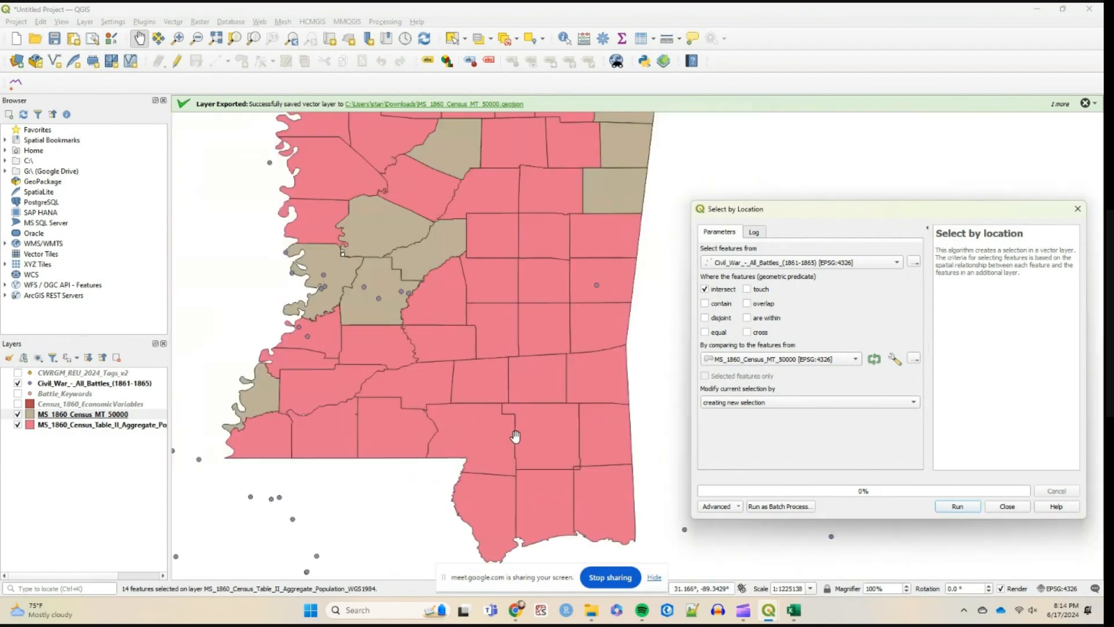
{"action": "scroll", "coordinate": [475, 280], "scroll_direction": "down", "scroll_amount": 1}
{"action": "left_click_drag", "start_coordinate": [475, 280], "coordinate": [469, 401]}
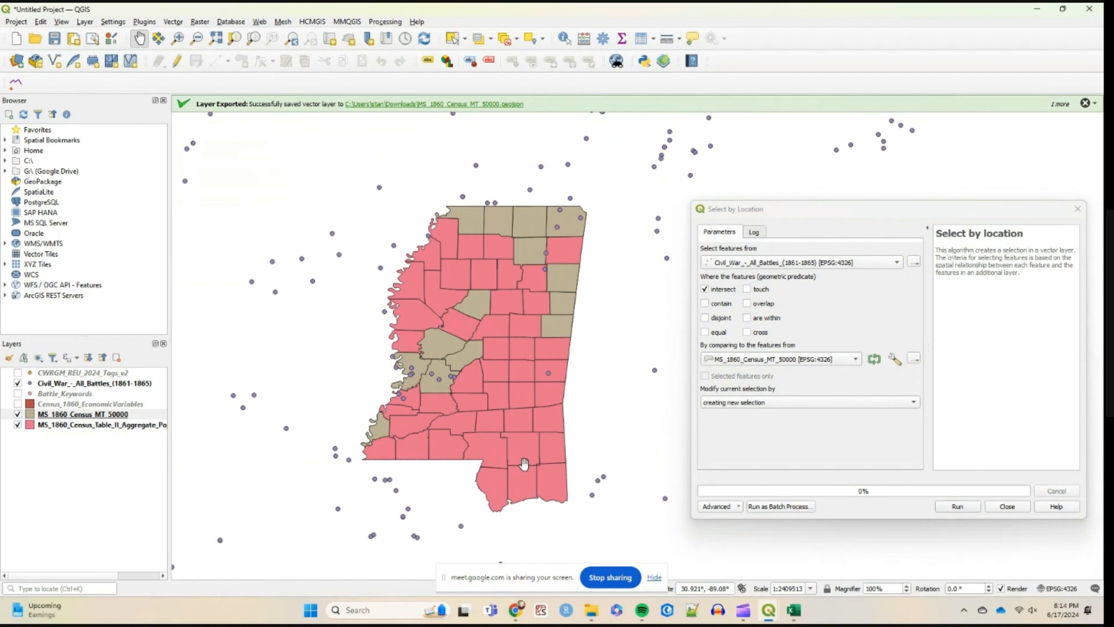
{"action": "scroll", "coordinate": [531, 464], "scroll_direction": "up", "scroll_amount": 5}
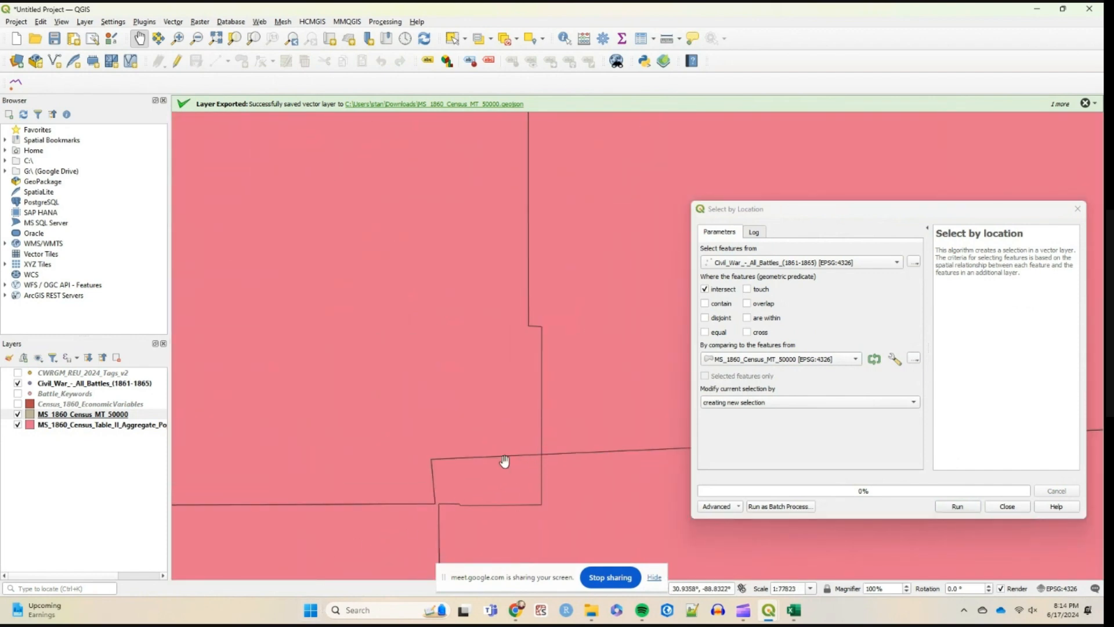
{"action": "scroll", "coordinate": [485, 425], "scroll_direction": "down", "scroll_amount": 6}
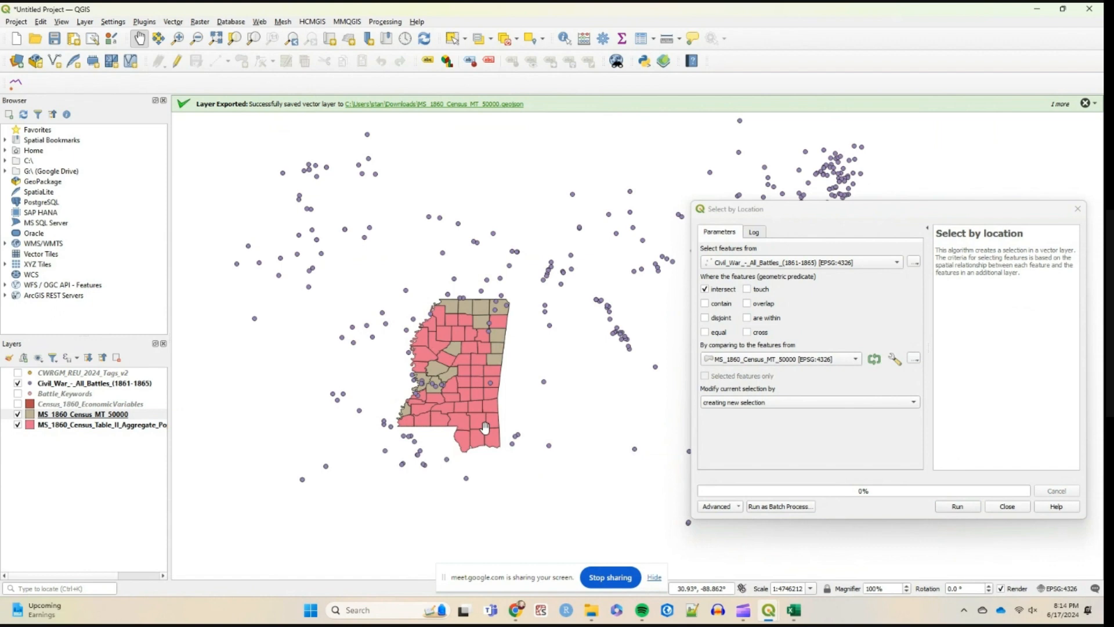
Select the battles that are within the MS_1860_Census_MT_50000 counties, replacing the intersect predicate with are within, and inspect the selected points.
{"action": "left_click", "coordinate": [705, 289]}
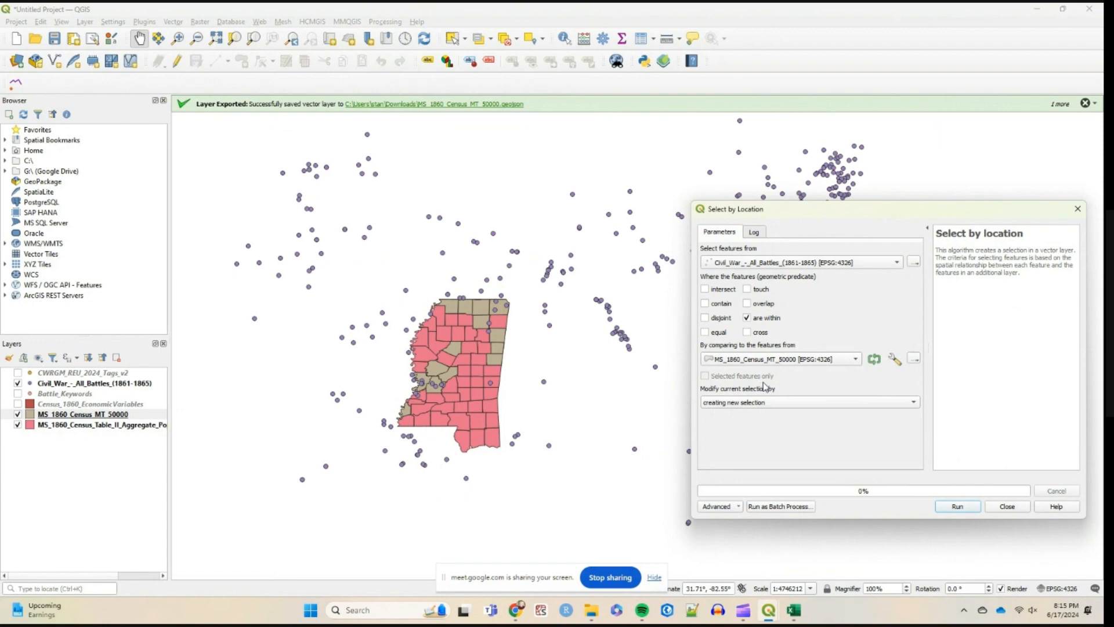
{"action": "left_click", "coordinate": [956, 507]}
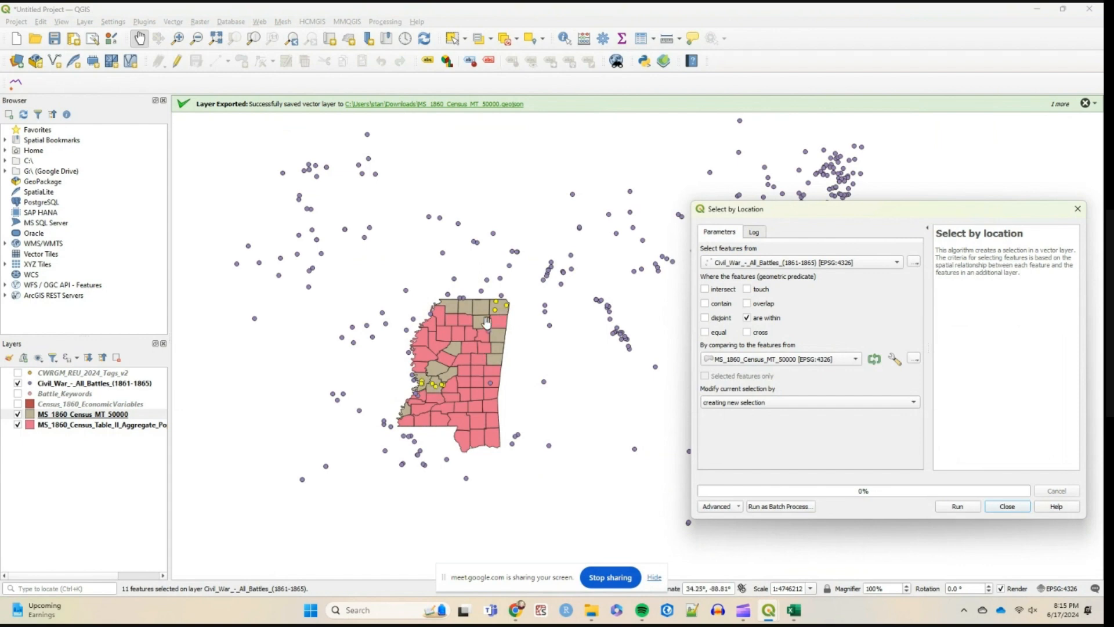
{"action": "scroll", "coordinate": [498, 305], "scroll_direction": "up", "scroll_amount": 4}
{"action": "scroll", "coordinate": [447, 268], "scroll_direction": "up", "scroll_amount": 7}
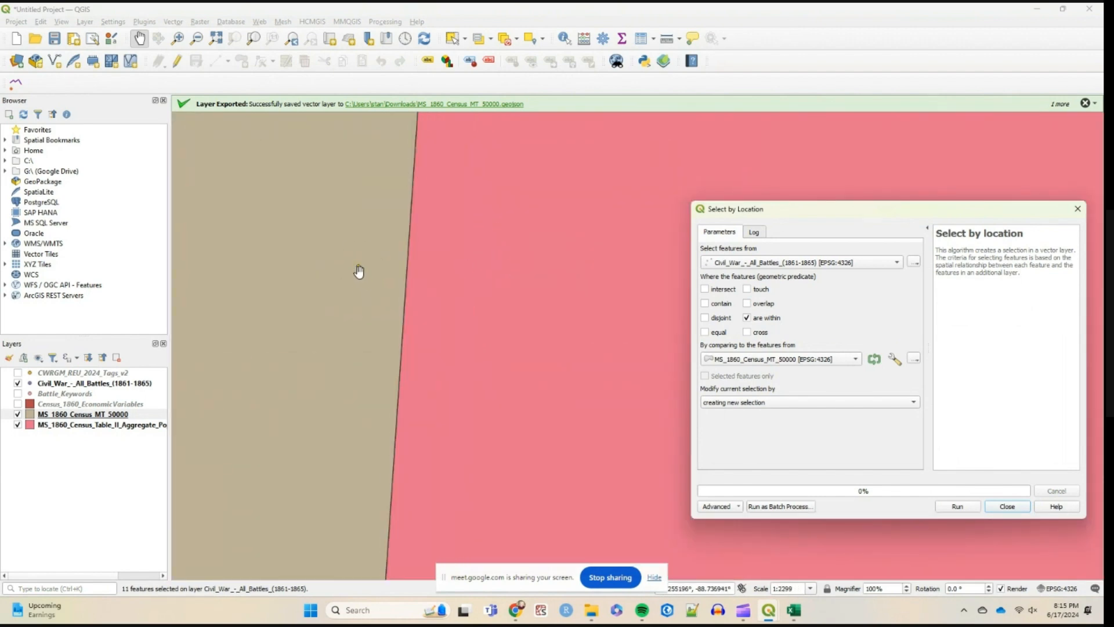
{"action": "scroll", "coordinate": [360, 272], "scroll_direction": "down", "scroll_amount": 11}
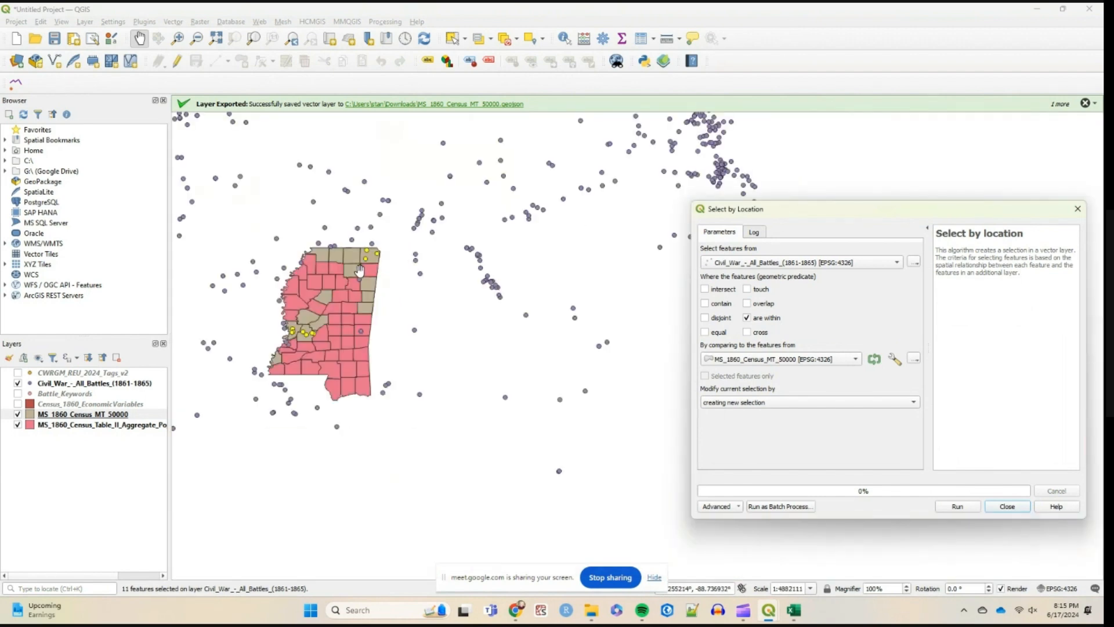
{"action": "left_click_drag", "start_coordinate": [359, 270], "coordinate": [538, 292]}
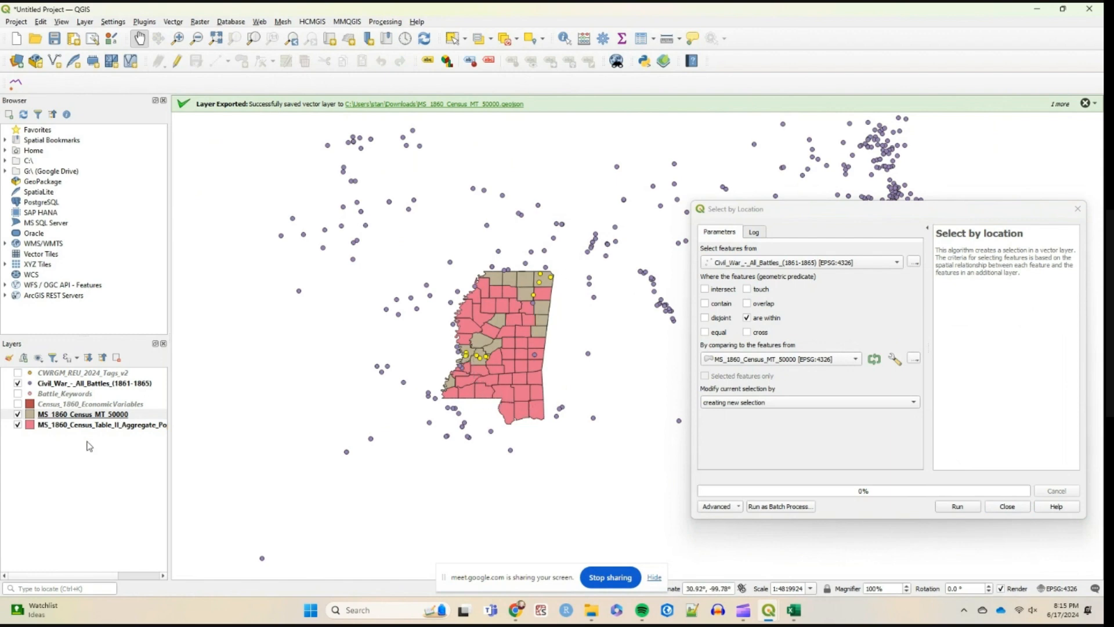
Open the attribute table of Civil_War_-_All_Battles_(1861-1865) and show only the selected features.
{"action": "right_click", "coordinate": [74, 384]}
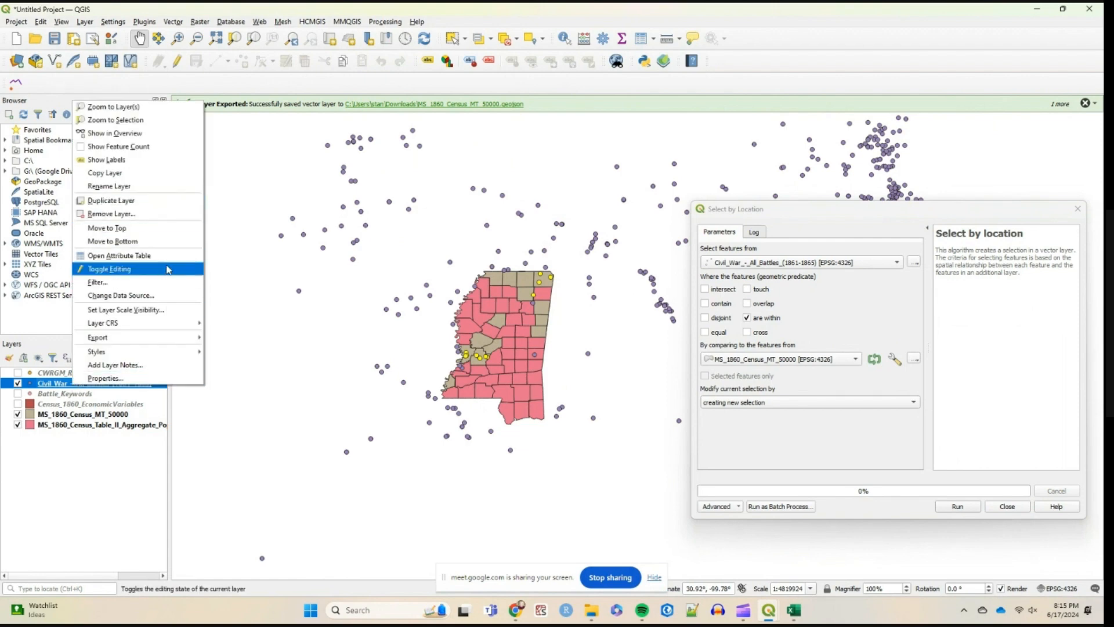
{"action": "left_click", "coordinate": [152, 255]}
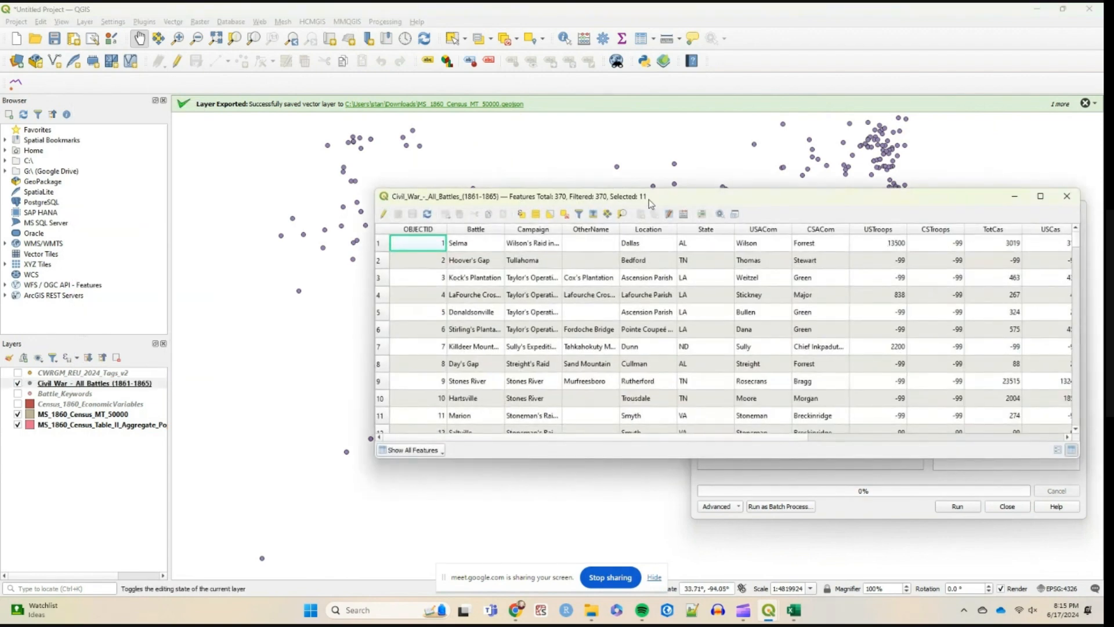
{"action": "left_click_drag", "start_coordinate": [651, 200], "coordinate": [531, 204]}
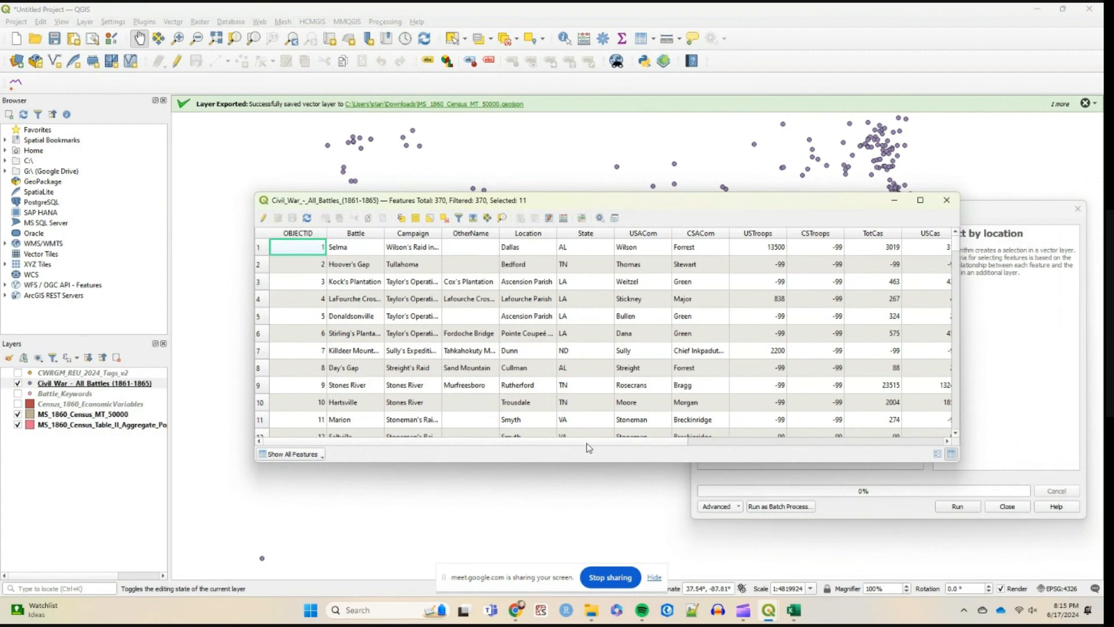
{"action": "left_click_drag", "start_coordinate": [589, 442], "coordinate": [507, 445]}
{"action": "left_click", "coordinate": [316, 454]}
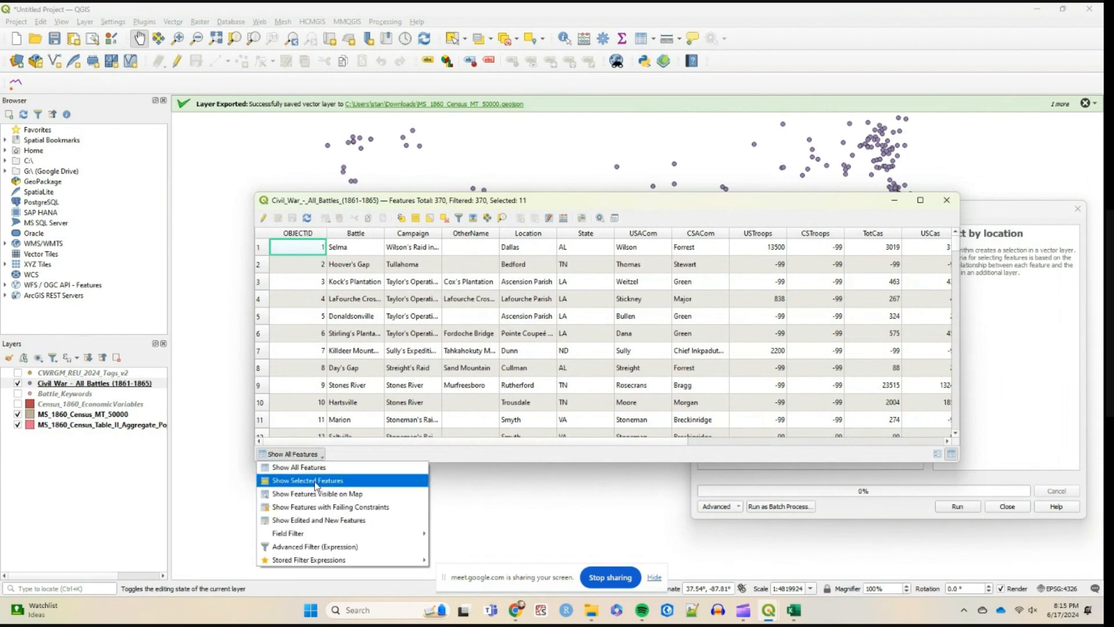
{"action": "left_click", "coordinate": [316, 485]}
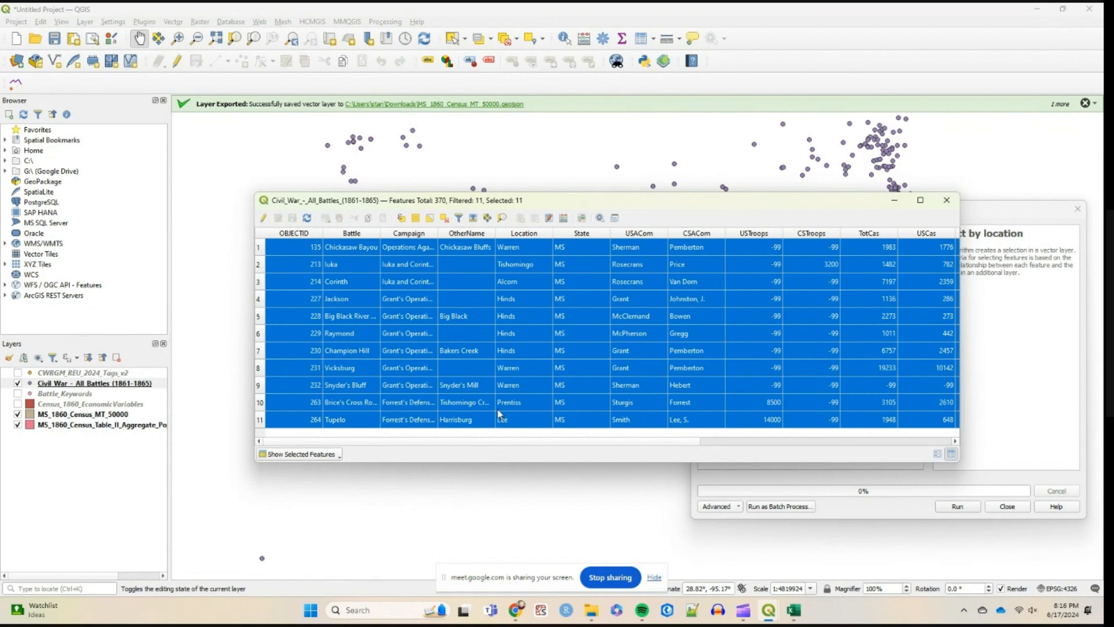
Review the selected battles' commanders, casualties, victors and dates across the attribute columns, and close the table.
{"action": "left_click_drag", "start_coordinate": [378, 442], "coordinate": [612, 442]}
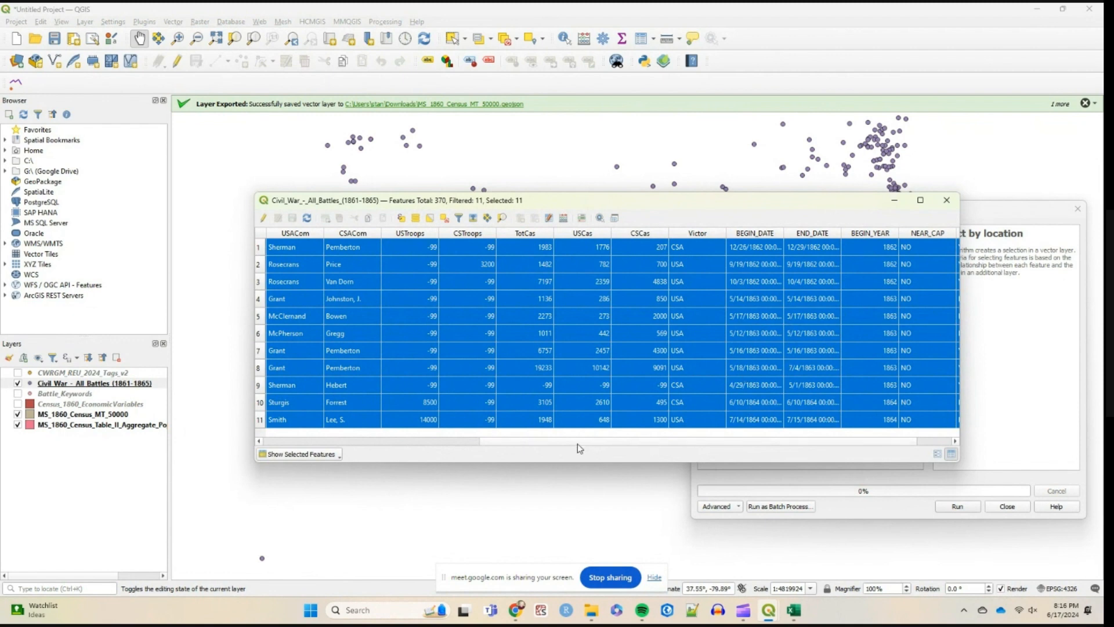
{"action": "left_click_drag", "start_coordinate": [574, 443], "coordinate": [356, 443]}
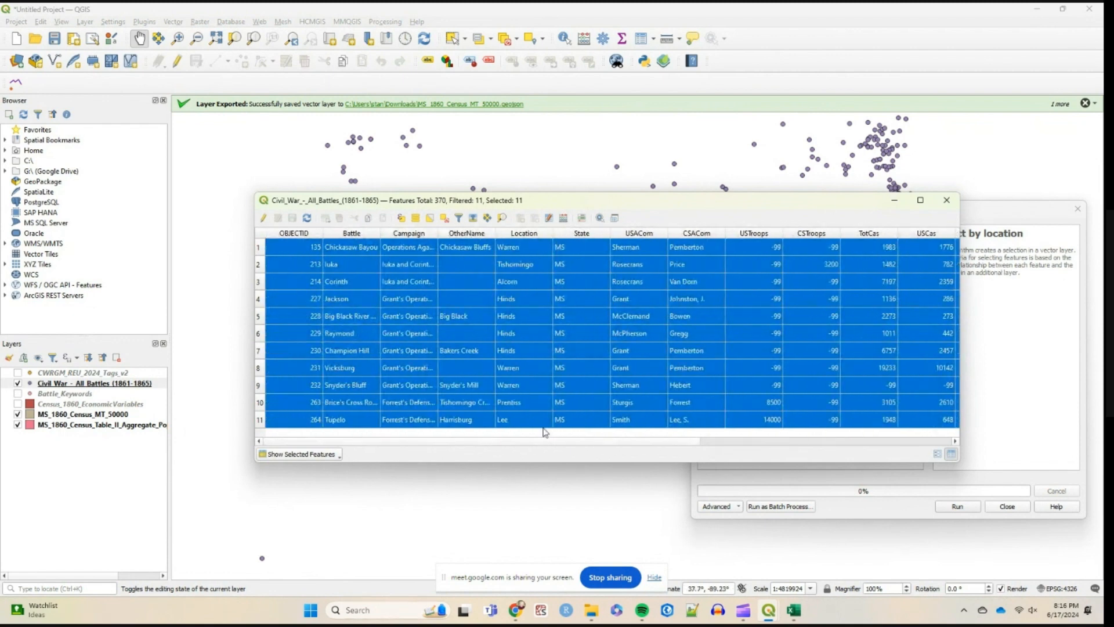
{"action": "left_click", "coordinate": [946, 201]}
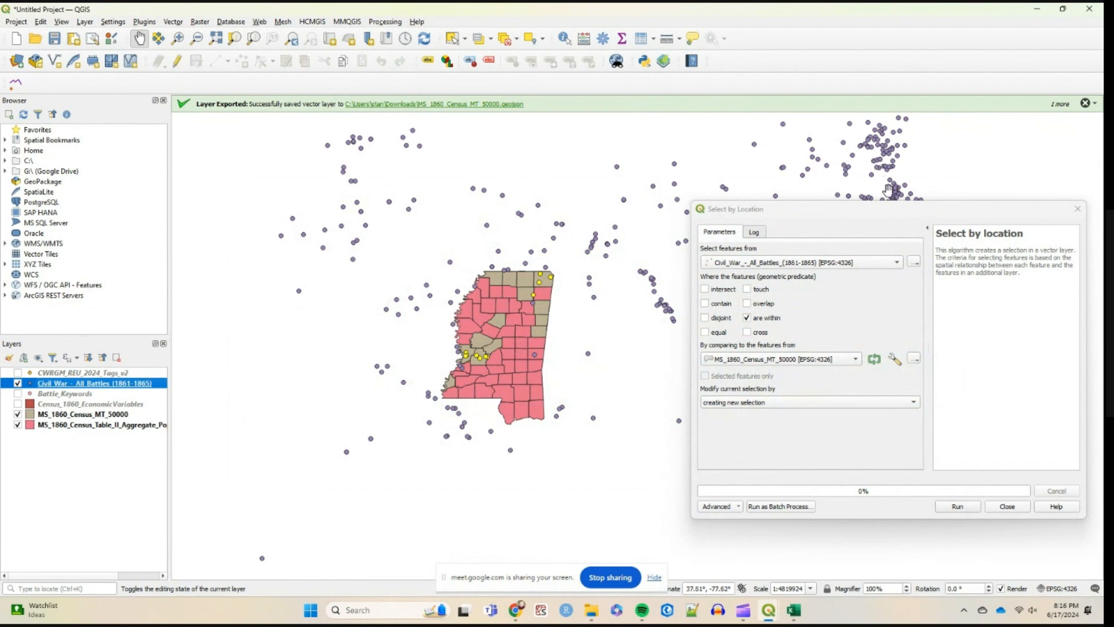
Close Select by Location, hide the Mississippi census county layers, and show CWRGM_REU_2024_Tags_v2 with the battles, leaving Battle_Keywords hidden.
{"action": "left_click_drag", "start_coordinate": [896, 219], "coordinate": [750, 193]}
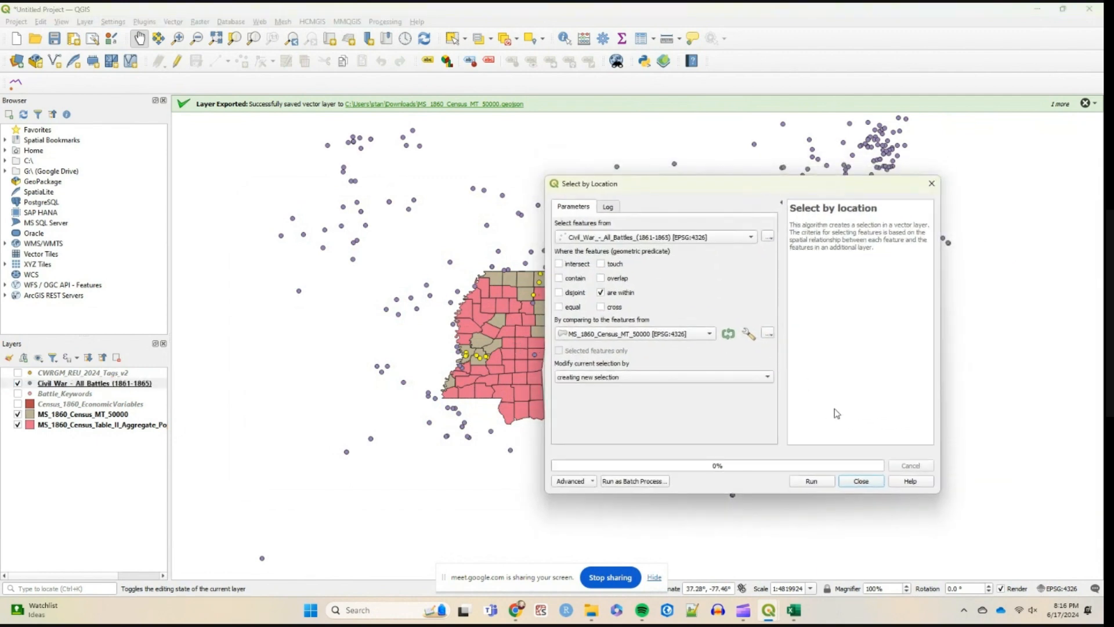
{"action": "left_click", "coordinate": [860, 481]}
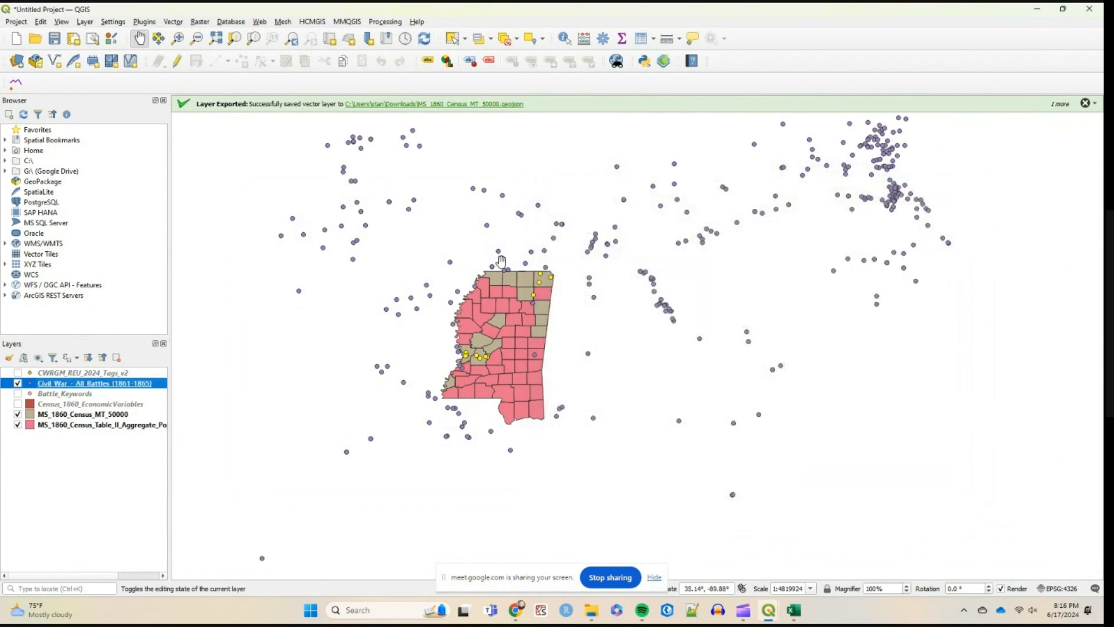
{"action": "left_click", "coordinate": [17, 424]}
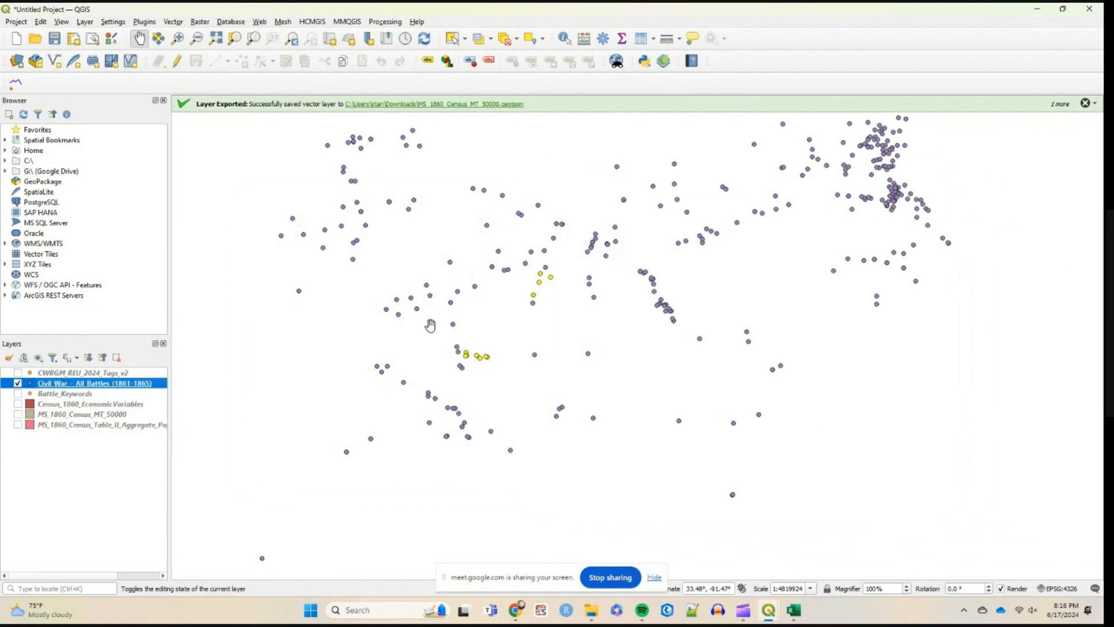
{"action": "left_click", "coordinate": [17, 394]}
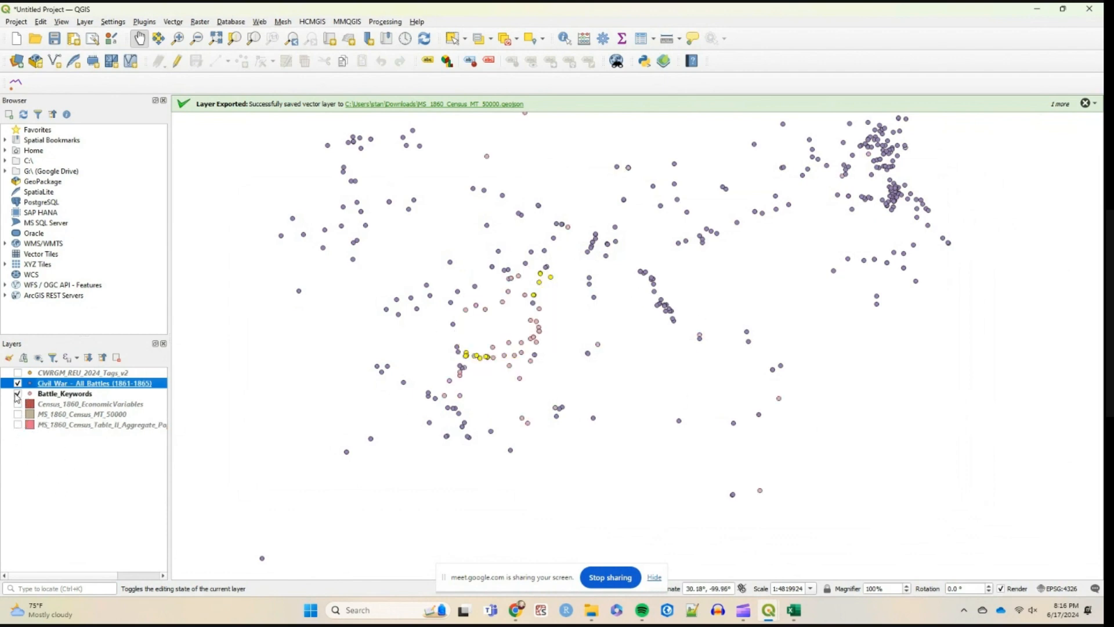
{"action": "left_click", "coordinate": [17, 373]}
{"action": "left_click", "coordinate": [17, 393]}
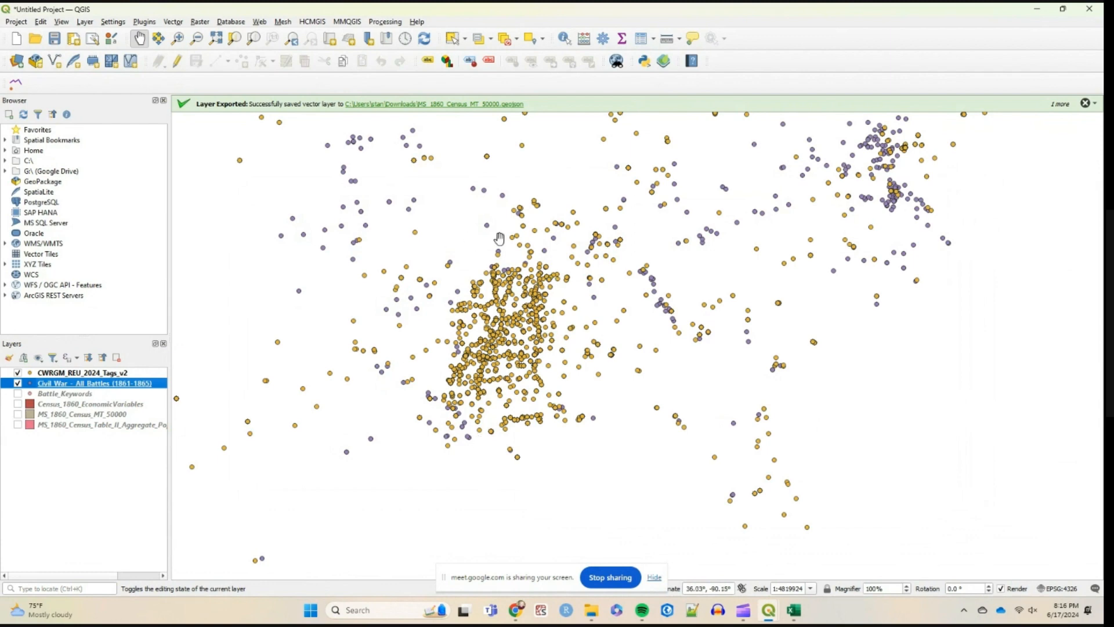
Set up Select Within Distance to select from CWRGM_REU_2024_Tags_v2 by comparison with only the selected features of Civil_War_-_All_Battles_(1861-1865).
{"action": "left_click", "coordinate": [543, 40]}
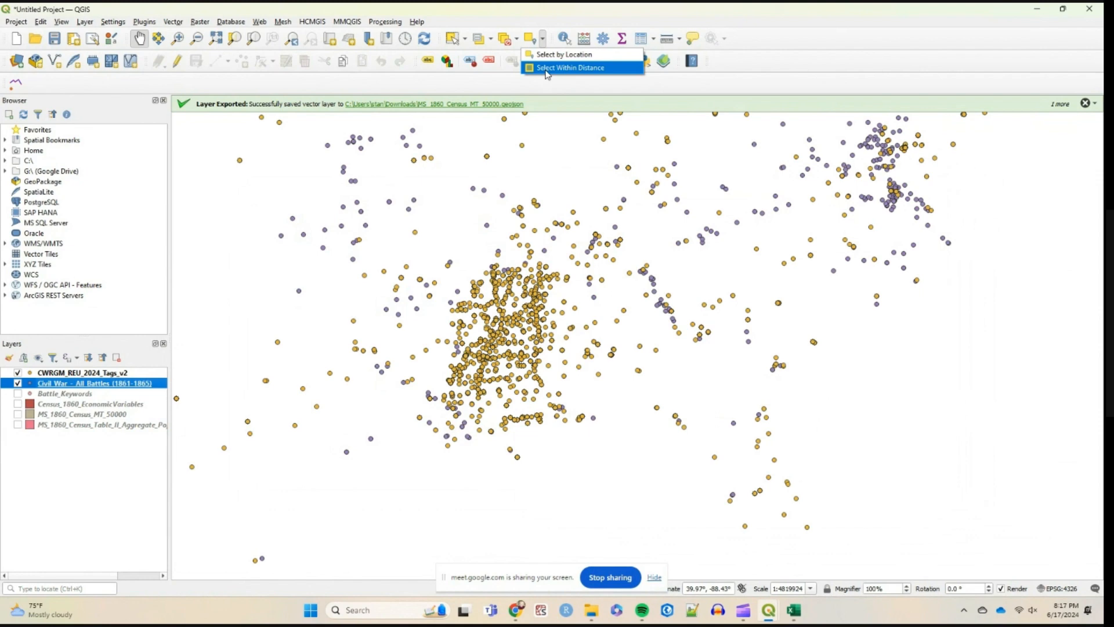
{"action": "left_click", "coordinate": [546, 70]}
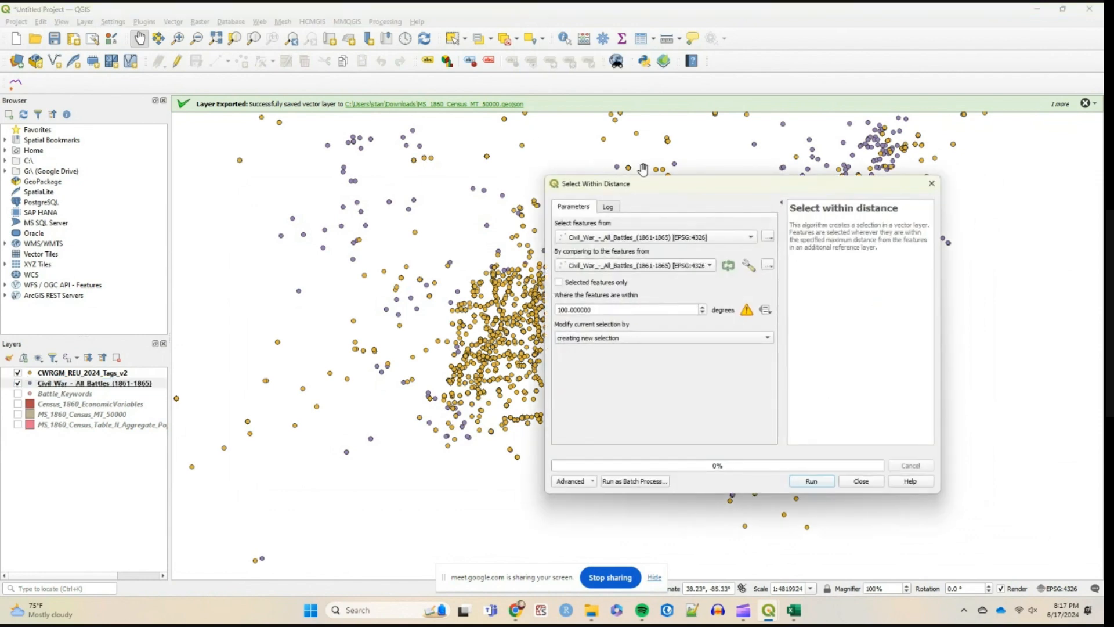
{"action": "left_click", "coordinate": [668, 242]}
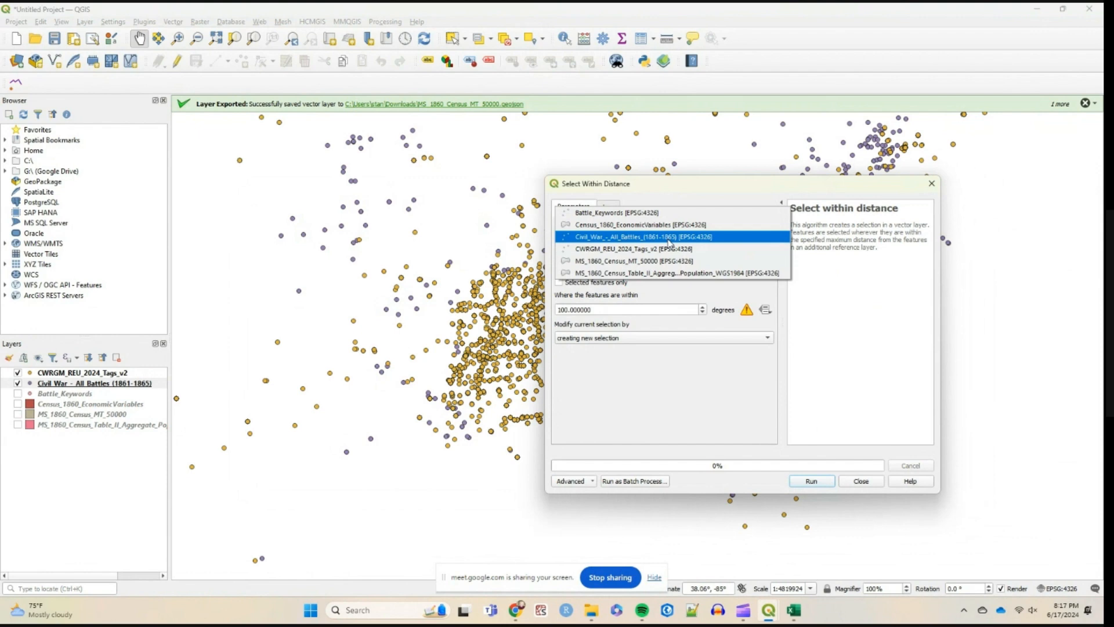
{"action": "left_click", "coordinate": [628, 249]}
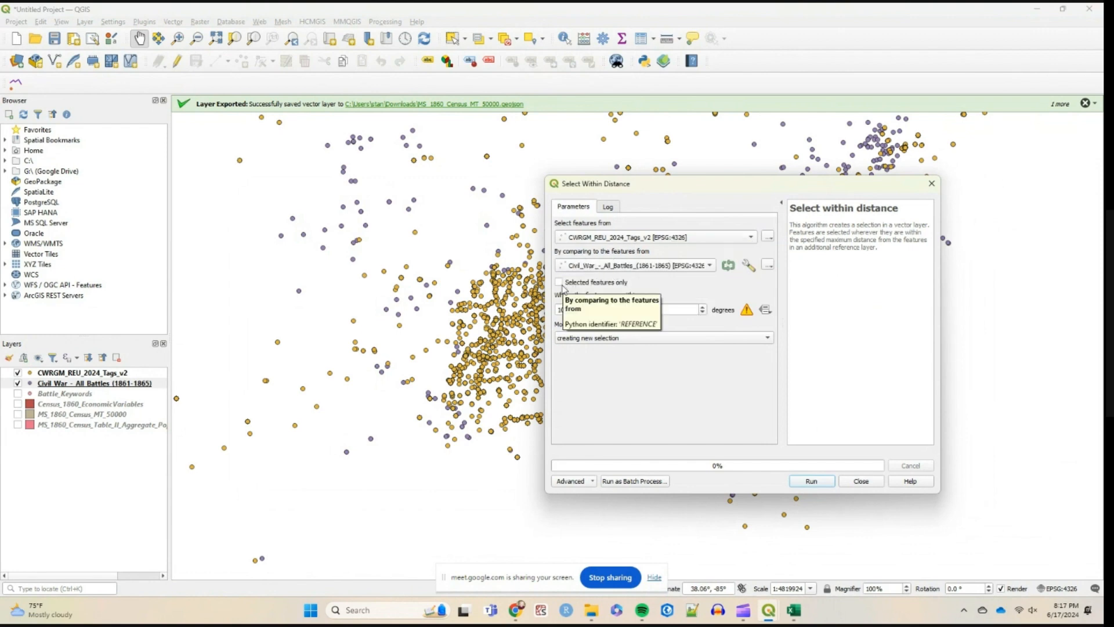
{"action": "left_click", "coordinate": [560, 284]}
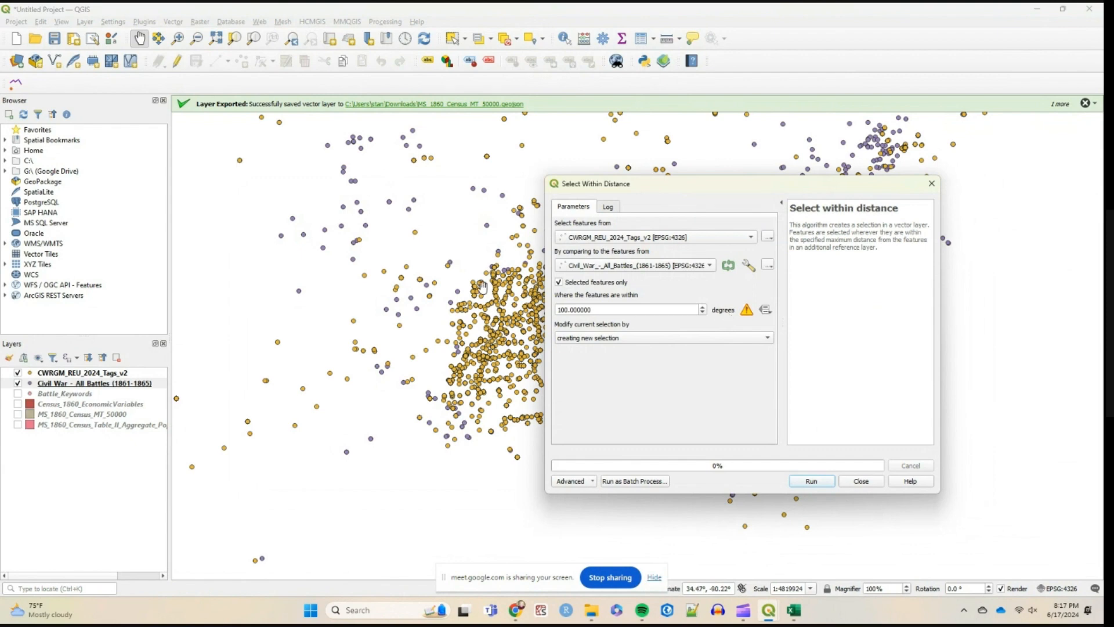
Set the selection distance to 0.01 degrees, run it as a new selection, and close the dialog.
{"action": "left_click", "coordinate": [575, 310]}
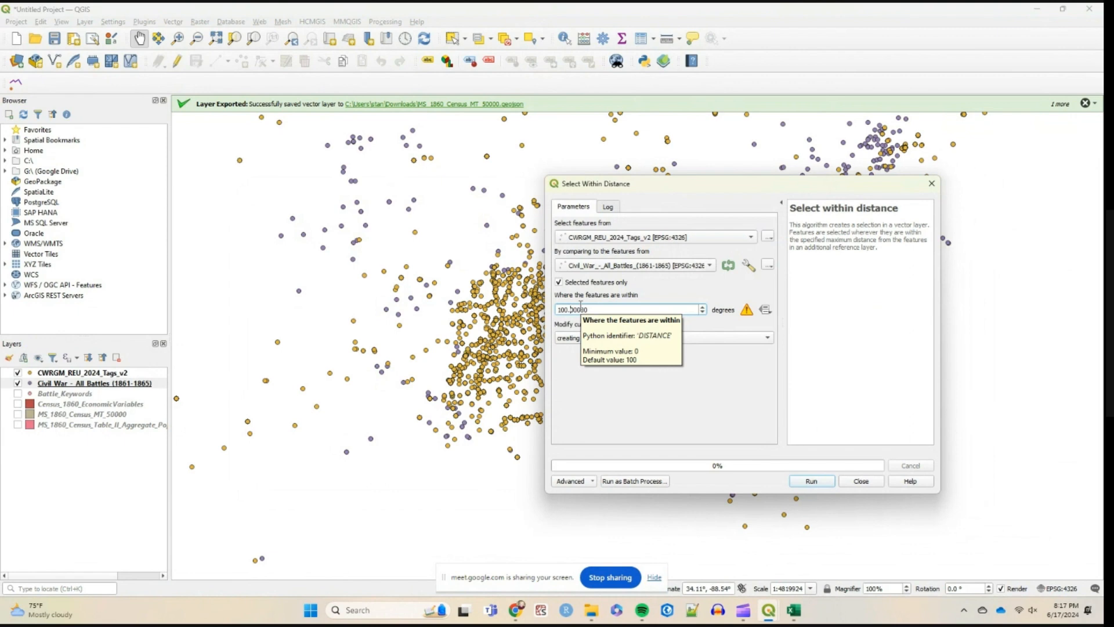
{"action": "key", "text": "Left"}
{"action": "key", "text": "Left"}
{"action": "key", "text": "BackSpace"}
{"action": "key", "text": "BackSpace"}
{"action": "type", "text": "0"}
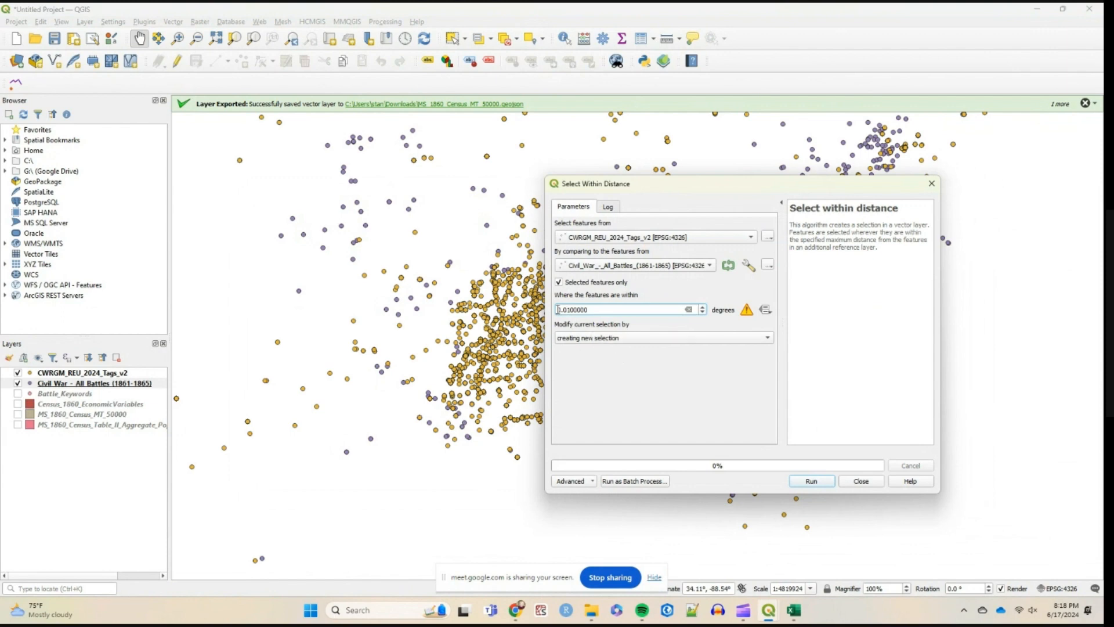
{"action": "left_click_drag", "start_coordinate": [570, 309], "coordinate": [533, 317]}
{"action": "left_click", "coordinate": [810, 481]}
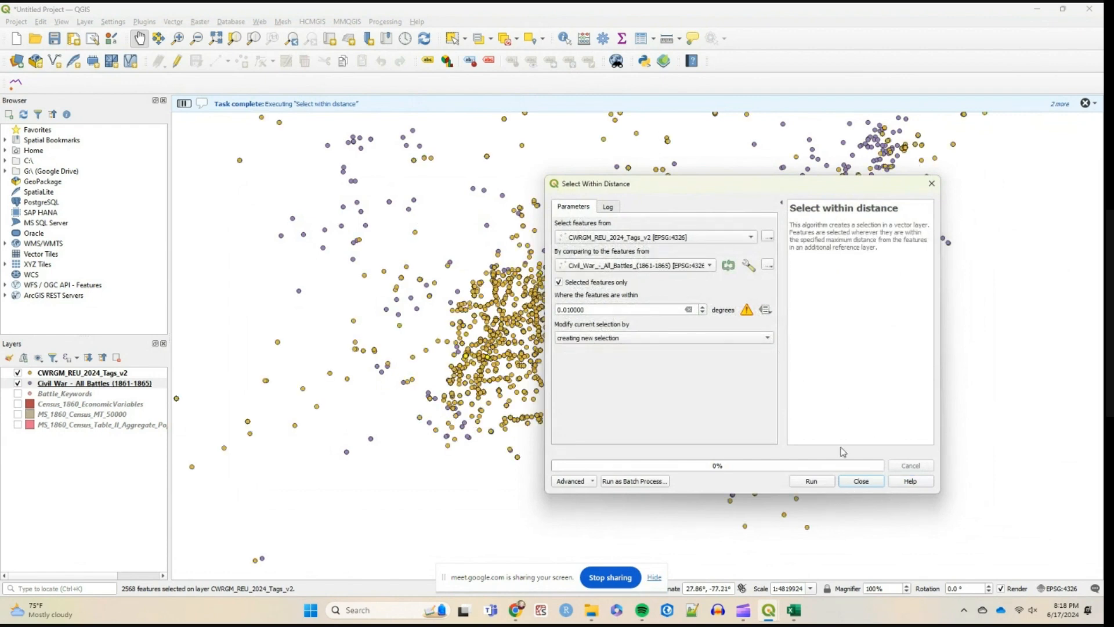
{"action": "left_click", "coordinate": [929, 191]}
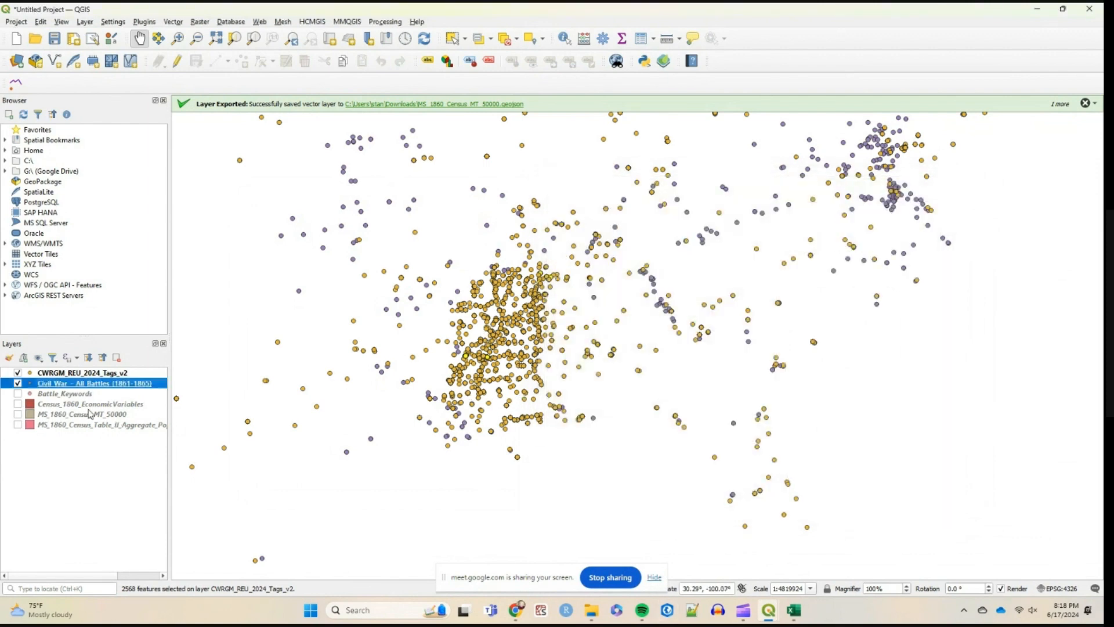
Examine the selected tag points up close on the map and in the attribute table of CWRGM_REU_2024_Tags_v2.
{"action": "scroll", "coordinate": [572, 371], "scroll_direction": "up", "scroll_amount": 3}
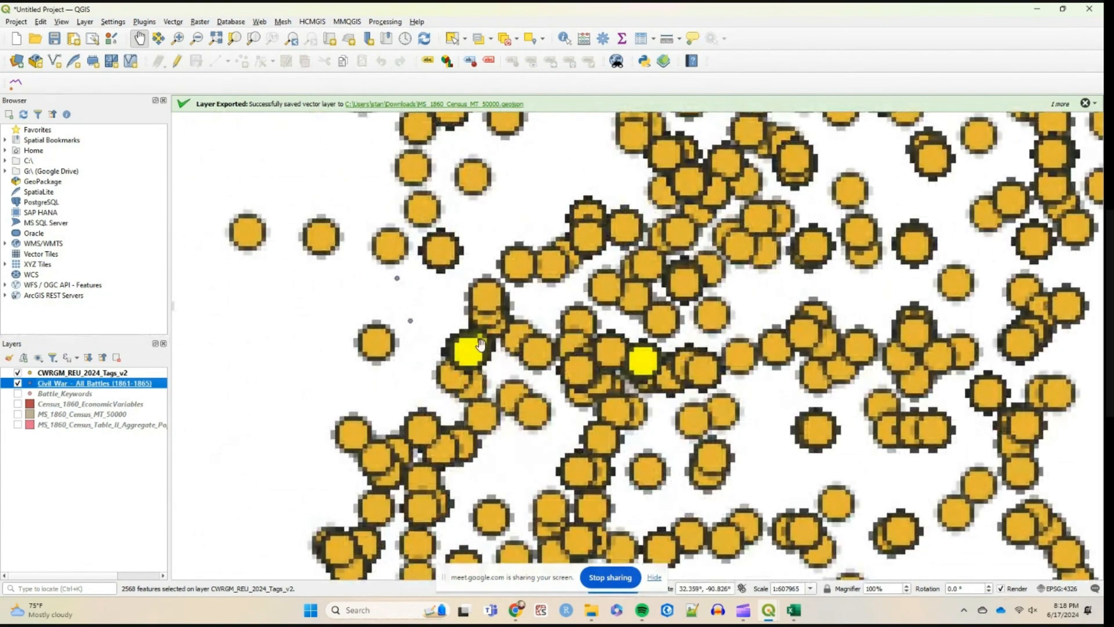
{"action": "scroll", "coordinate": [481, 348], "scroll_direction": "up", "scroll_amount": 2}
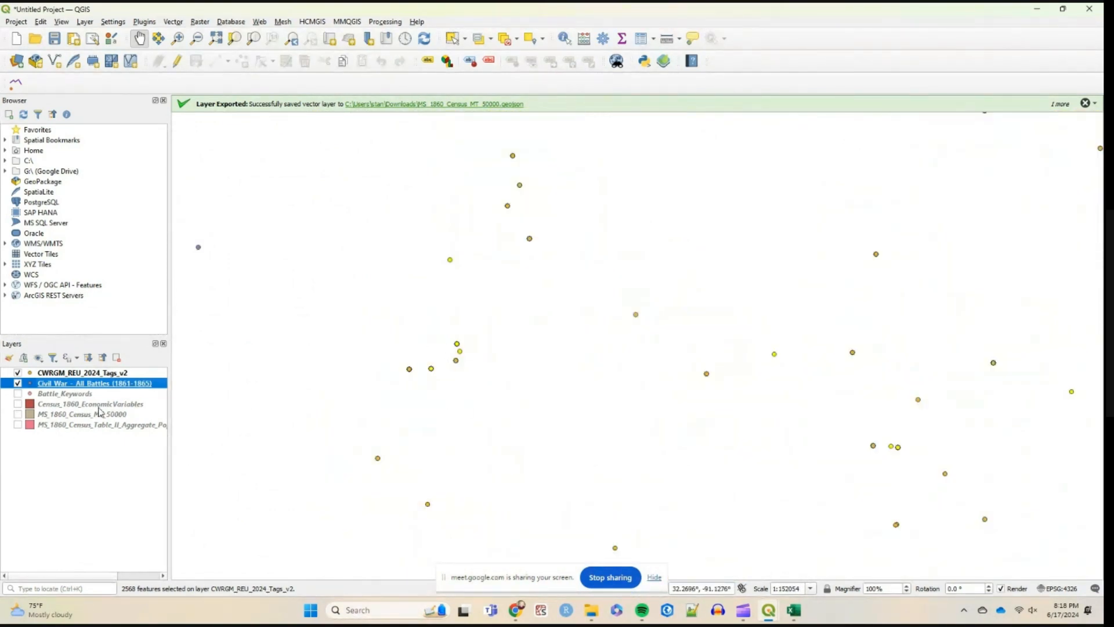
{"action": "right_click", "coordinate": [51, 374]}
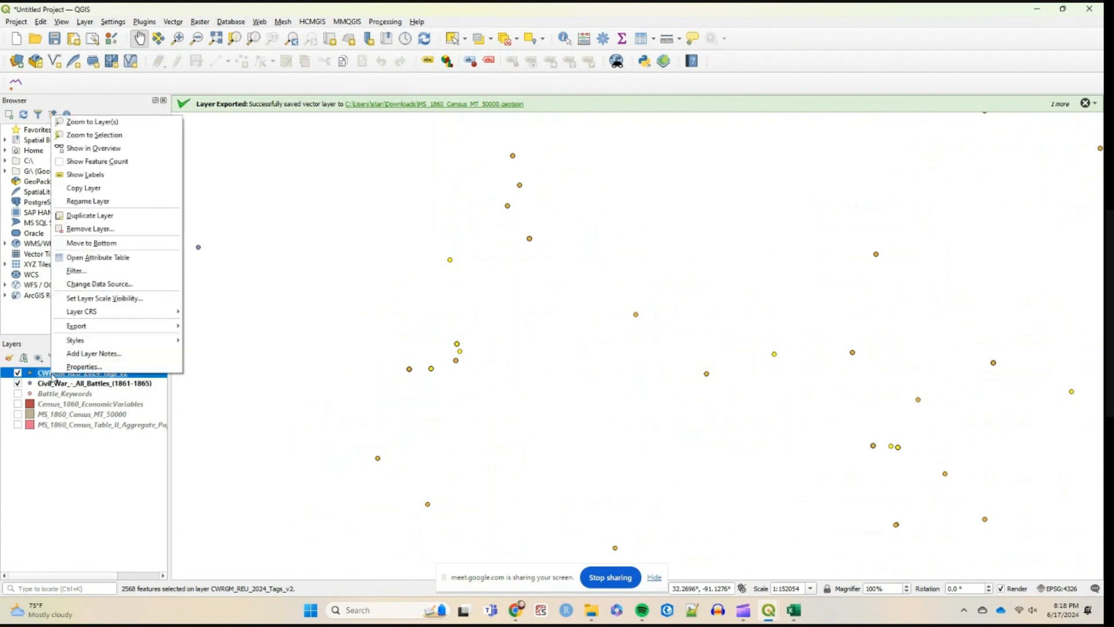
{"action": "left_click", "coordinate": [110, 262]}
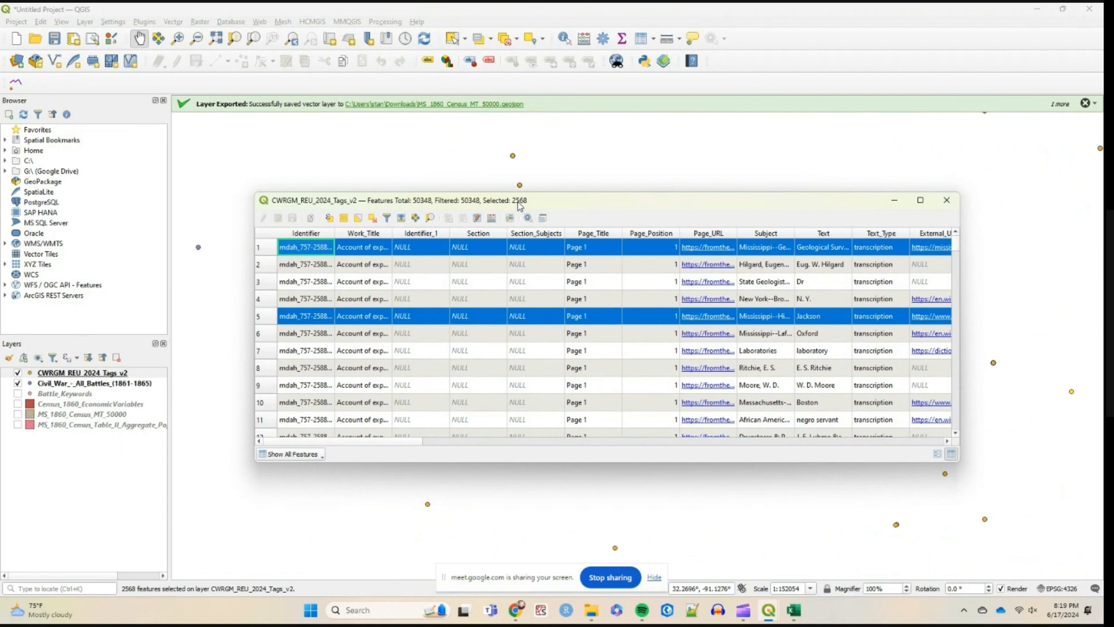
Export the selected features of CWRGM_REU_2024_Tags_v2 as GeoJSON to Downloads, named CWRGM_Letter_Near_CW_Battles_in_Highly_Populated_MS_Counties.
{"action": "left_click", "coordinate": [54, 374]}
{"action": "right_click", "coordinate": [54, 374]}
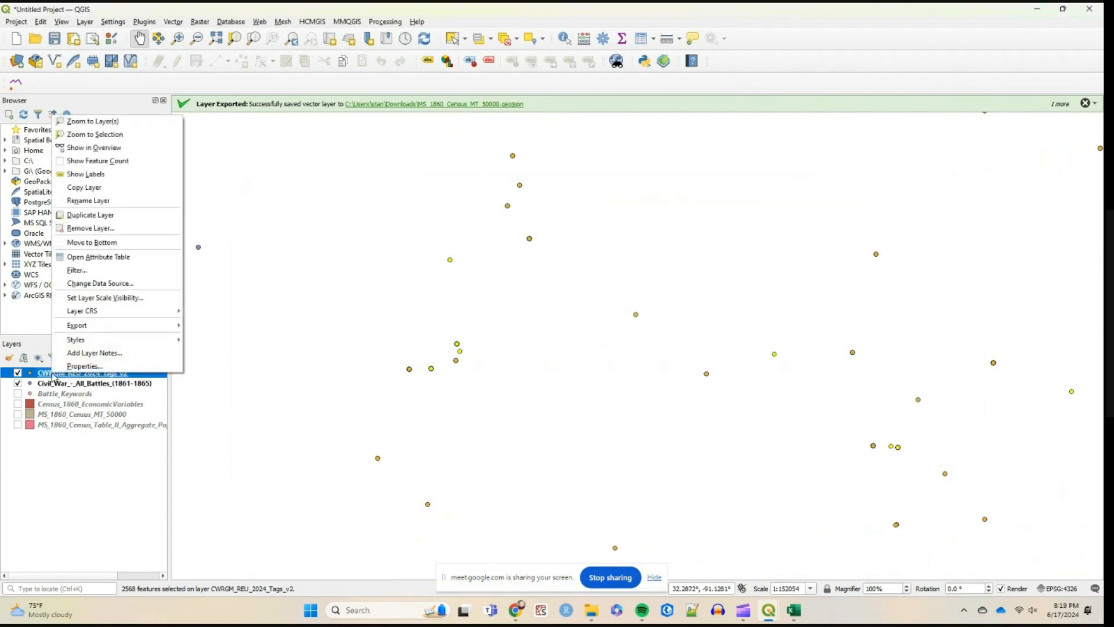
{"action": "mouse_move", "coordinate": [114, 329]}
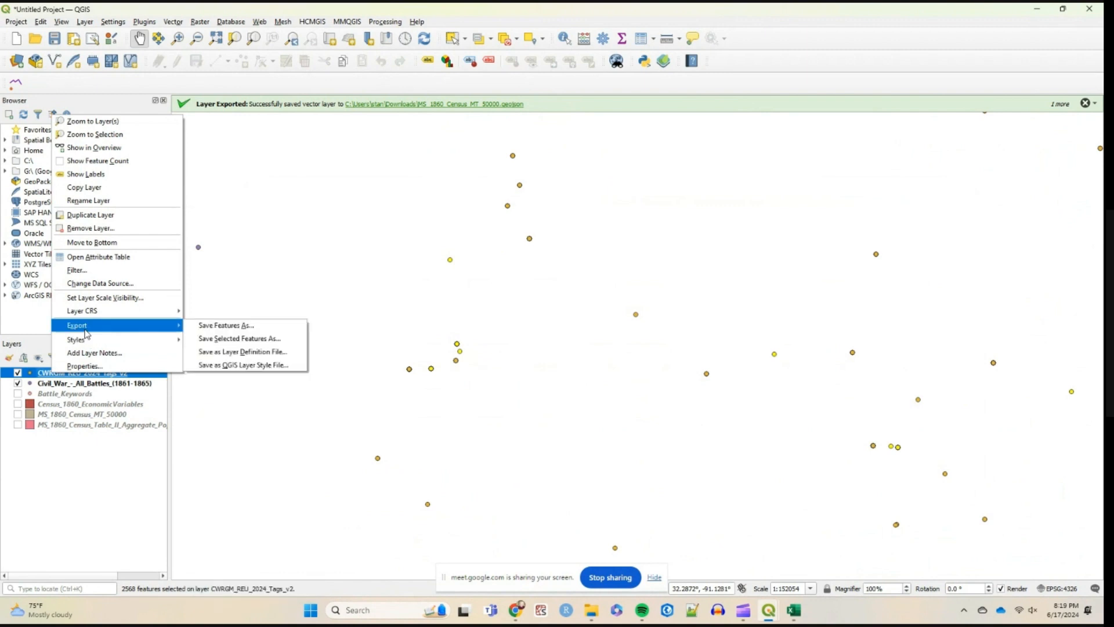
{"action": "left_click", "coordinate": [239, 338]}
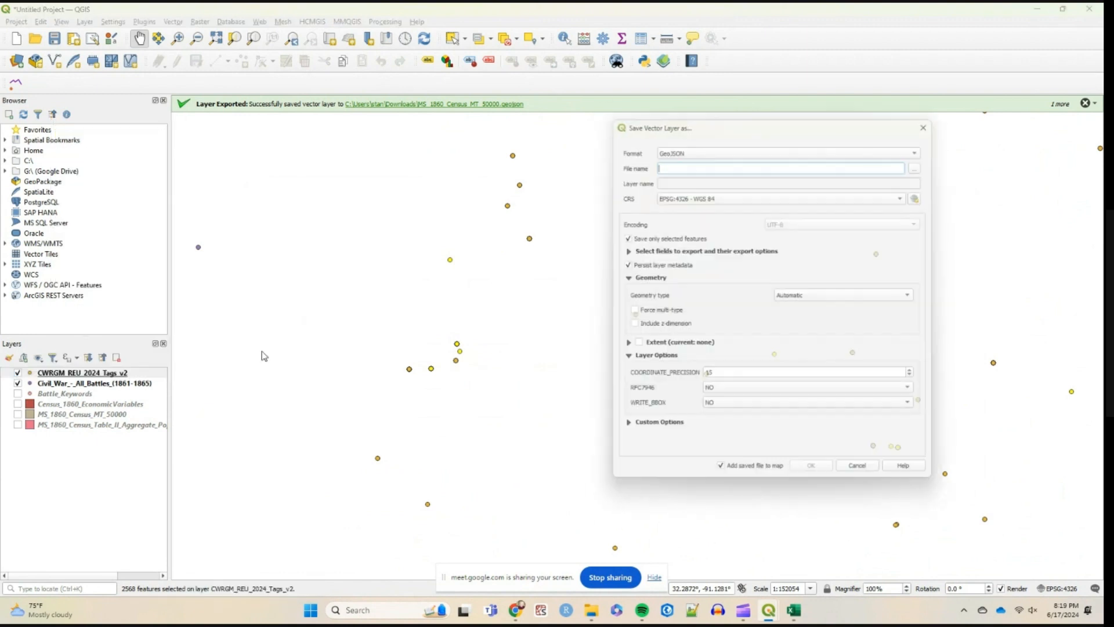
{"action": "left_click", "coordinate": [926, 160]}
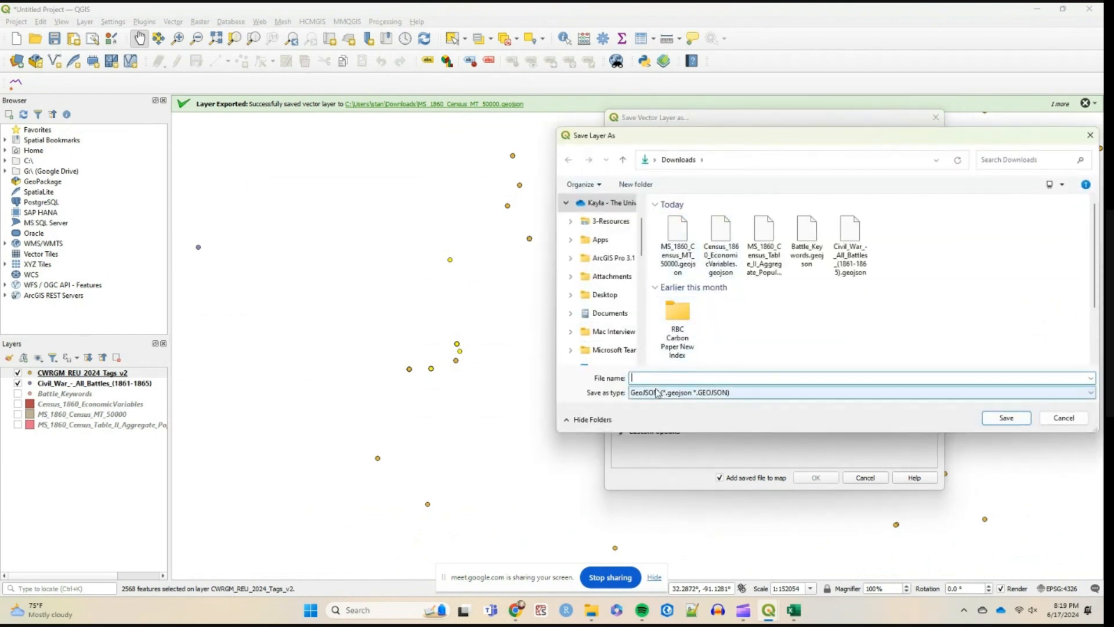
{"action": "type", "text": "C"}
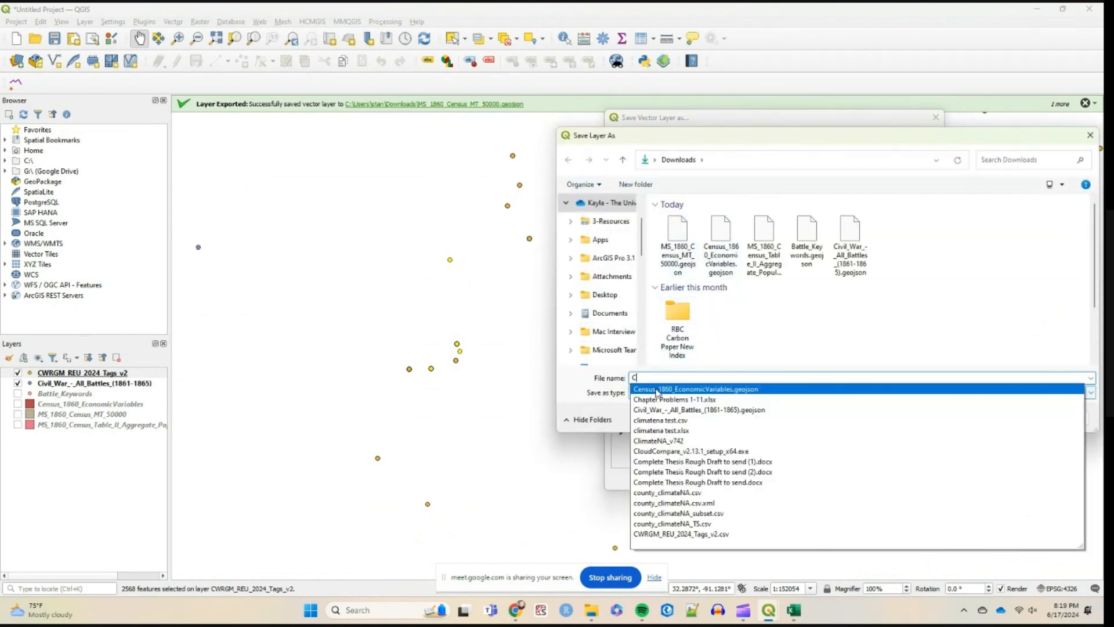
{"action": "type", "text": "WRGM_"}
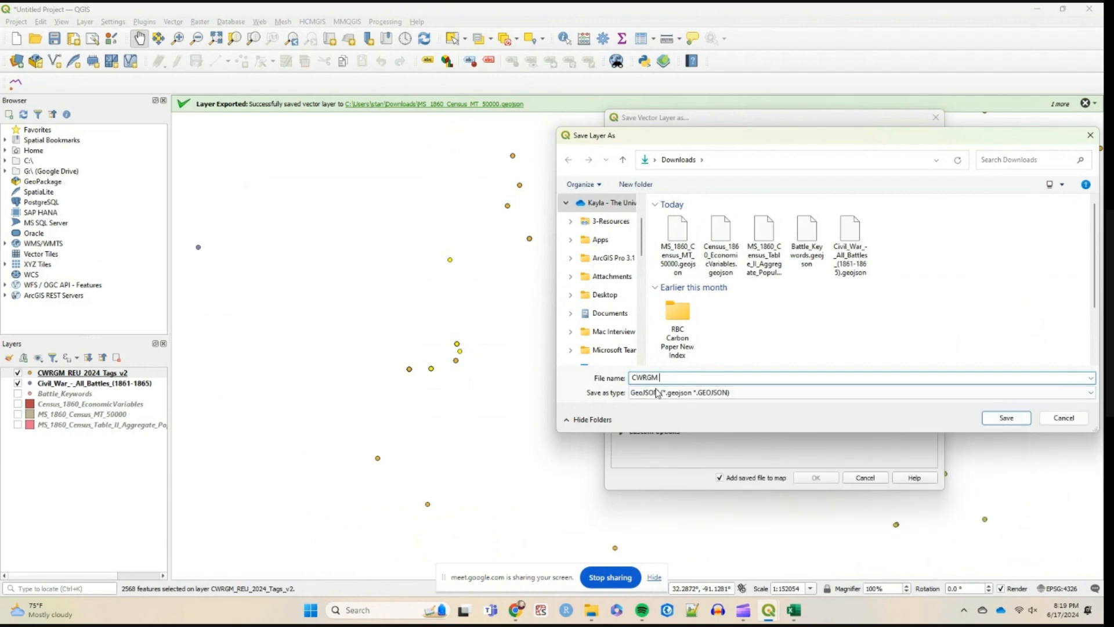
{"action": "type", "text": "Le"}
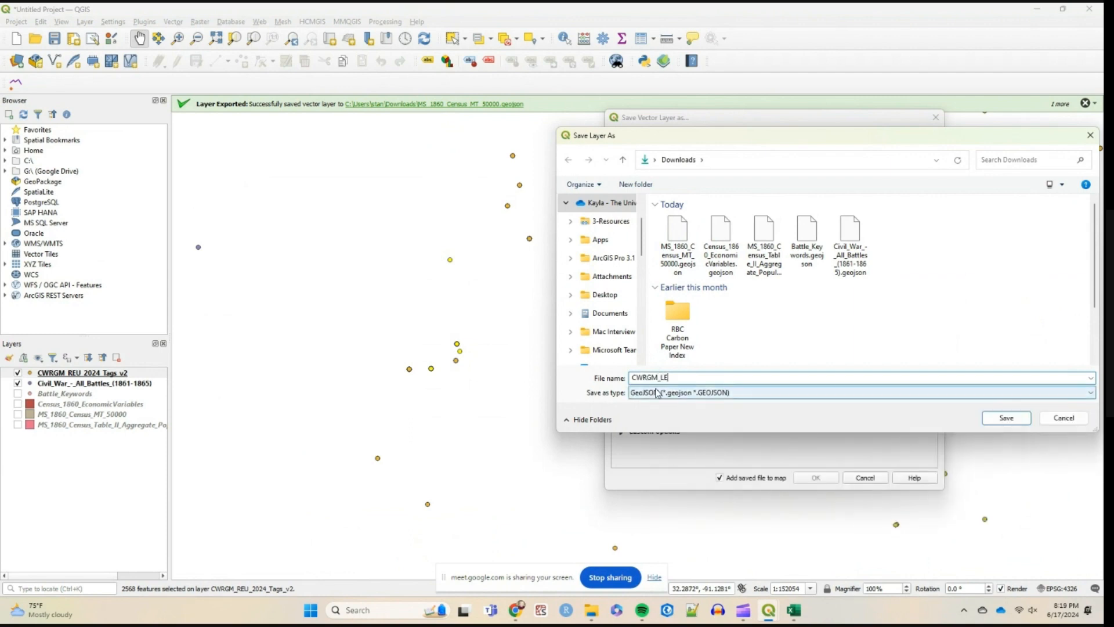
{"action": "type", "text": "tter_New"}
{"action": "type", "text": "r_CW+"}
{"action": "key", "text": "BackSpace"}
{"action": "type", "text": "_Battles_in_Highly_Popula"}
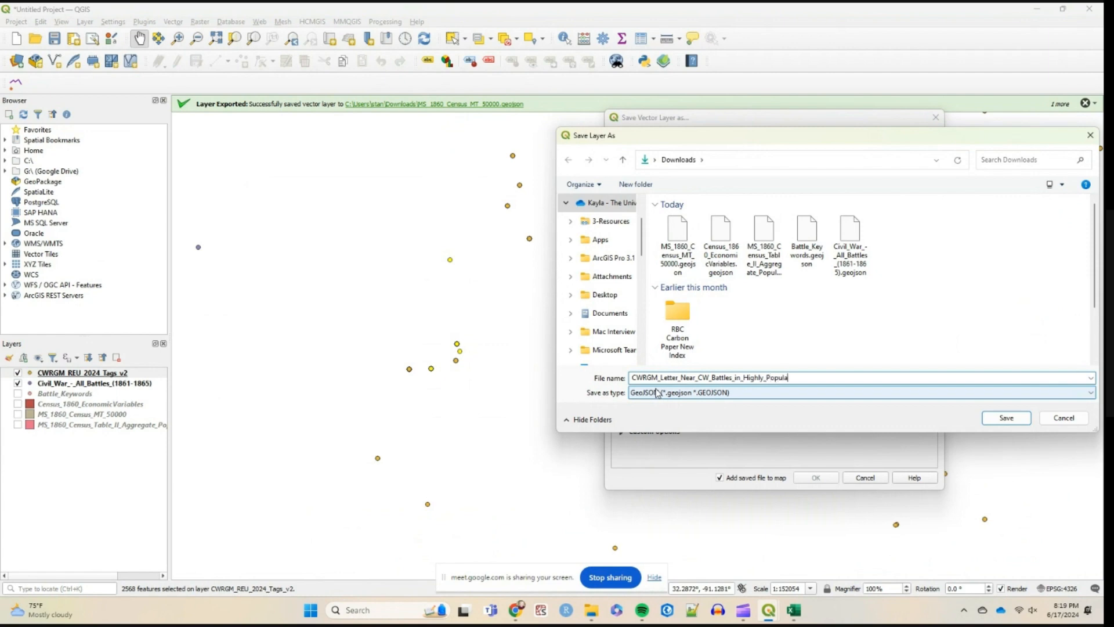
{"action": "type", "text": "ted_MS_Counties"}
{"action": "left_click", "coordinate": [999, 419]}
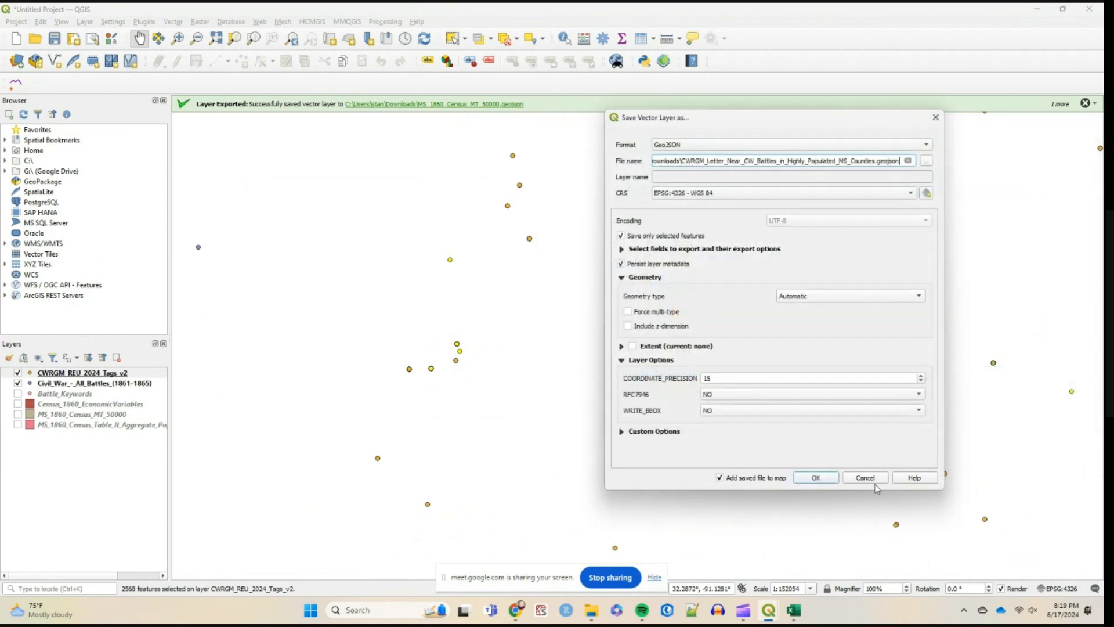
{"action": "left_click", "coordinate": [811, 477]}
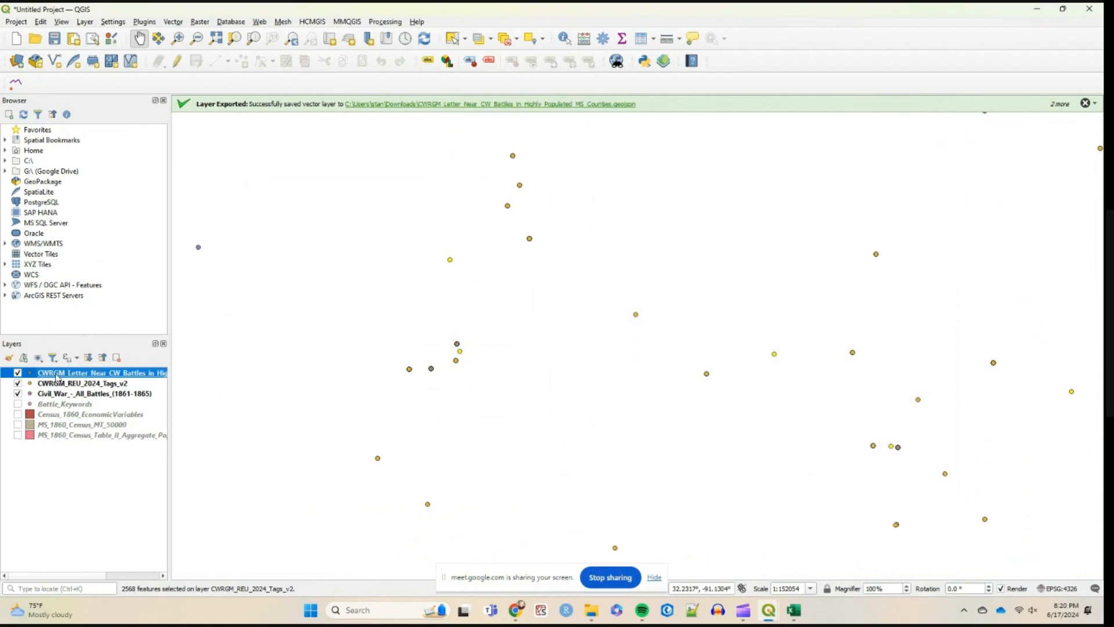
Hide Civil_War_-_All_Battles_(1861-1865) and CWRGM_REU_2024_Tags_v2 so that only the exported letter points are shown on the map.
{"action": "left_click", "coordinate": [18, 393]}
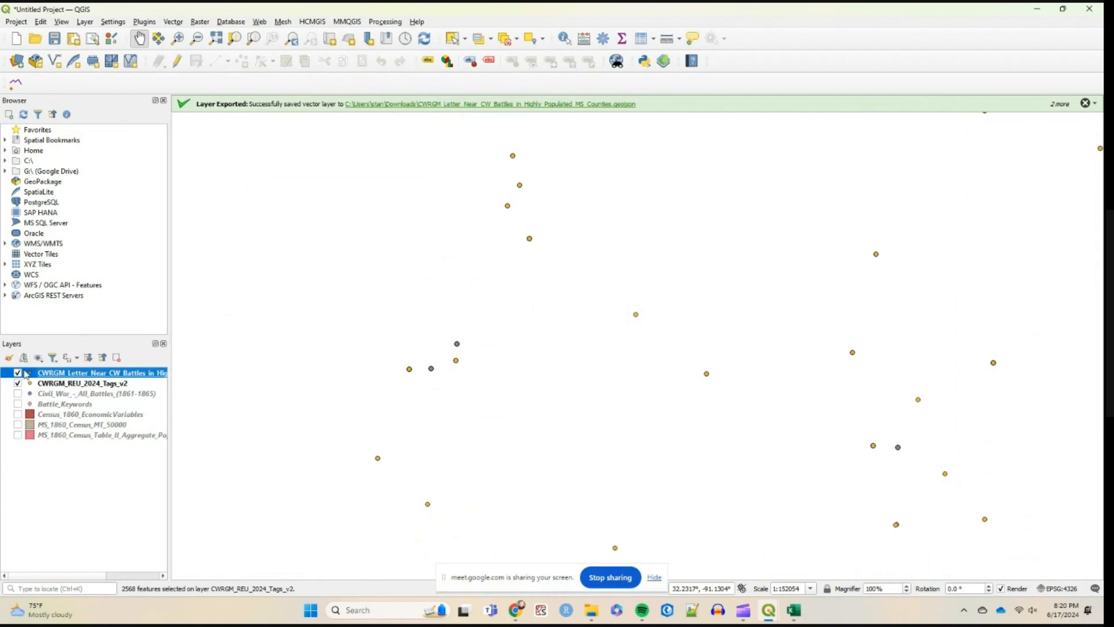
{"action": "left_click", "coordinate": [18, 382]}
{"action": "scroll", "coordinate": [672, 431], "scroll_direction": "down", "scroll_amount": 2}
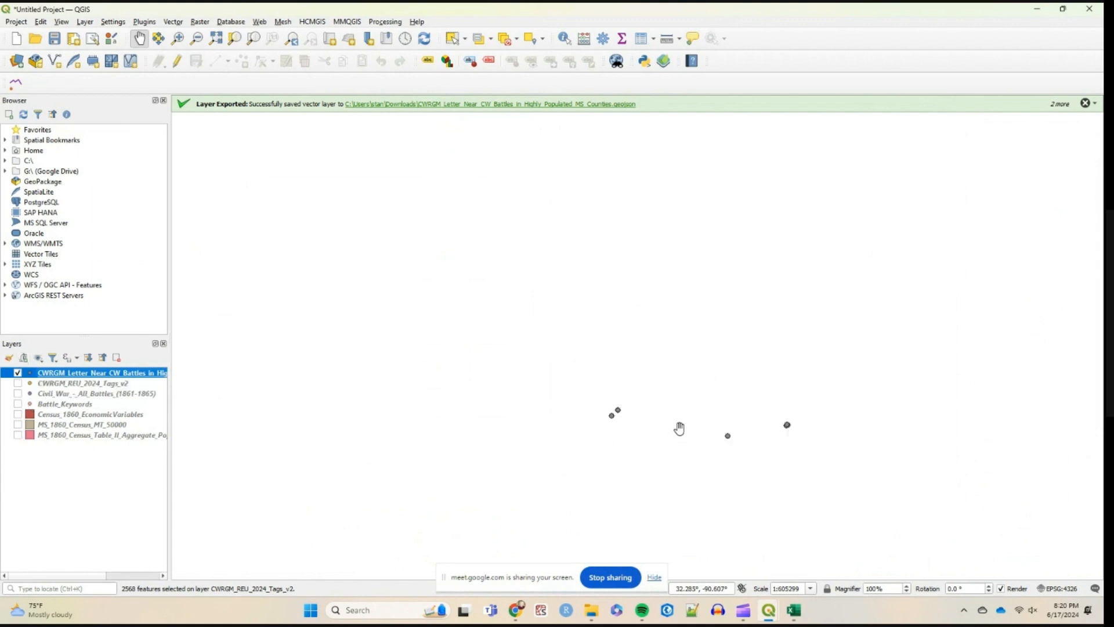
{"action": "left_click_drag", "start_coordinate": [679, 428], "coordinate": [512, 358]}
{"action": "scroll", "coordinate": [510, 359], "scroll_direction": "down", "scroll_amount": 1}
{"action": "scroll", "coordinate": [686, 297], "scroll_direction": "down", "scroll_amount": 1}
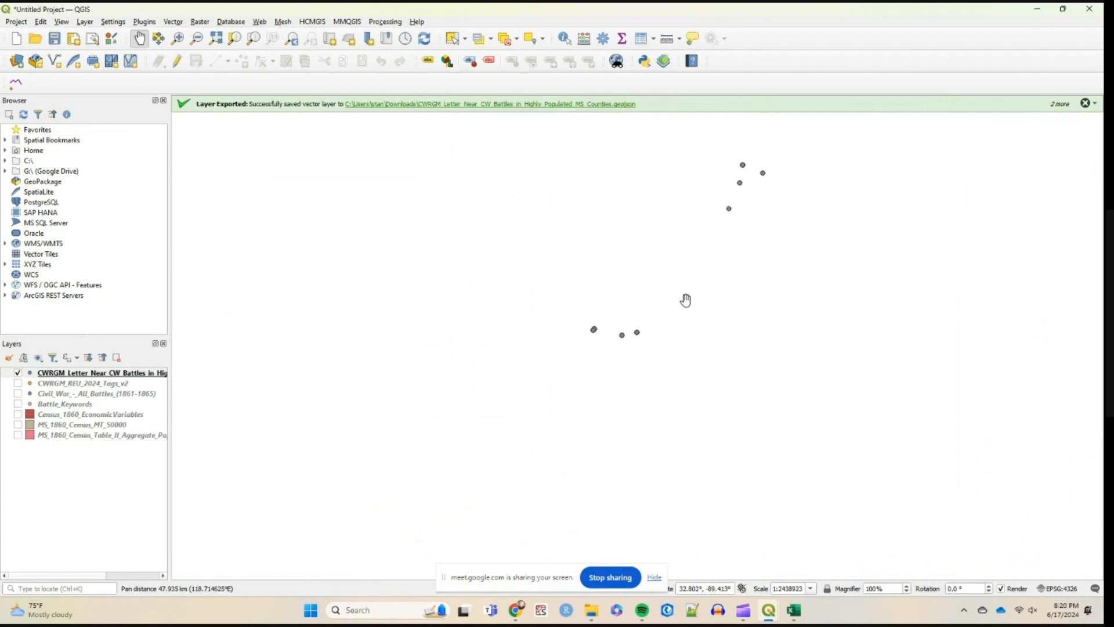
{"action": "scroll", "coordinate": [705, 313], "scroll_direction": "down", "scroll_amount": 1}
{"action": "left_click_drag", "start_coordinate": [748, 328], "coordinate": [686, 356]}
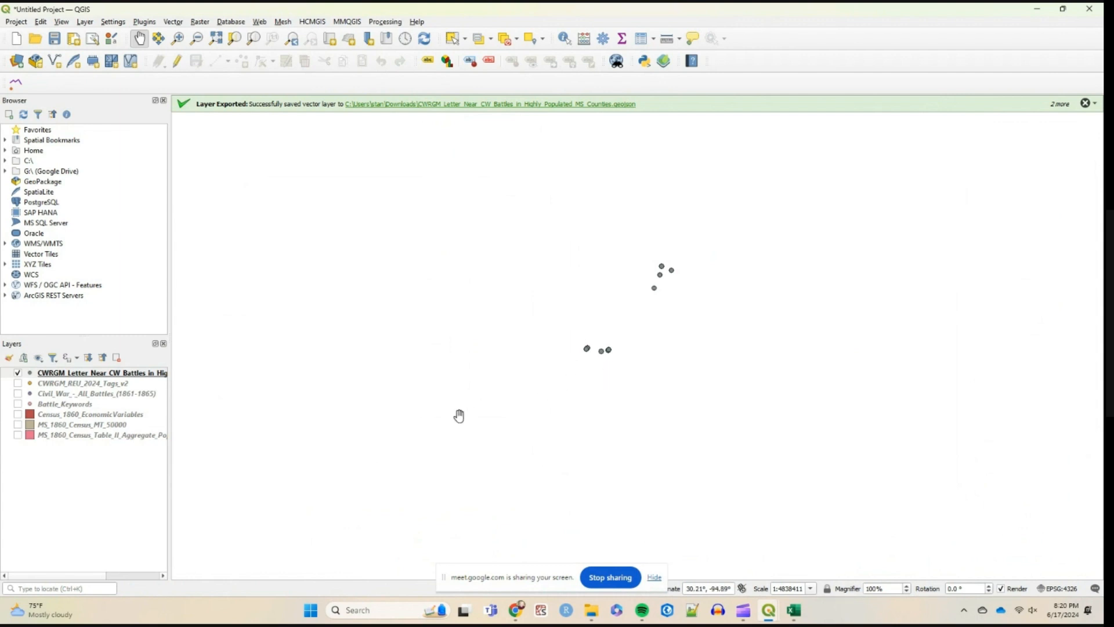
{"action": "scroll", "coordinate": [698, 310], "scroll_direction": "up", "scroll_amount": 1}
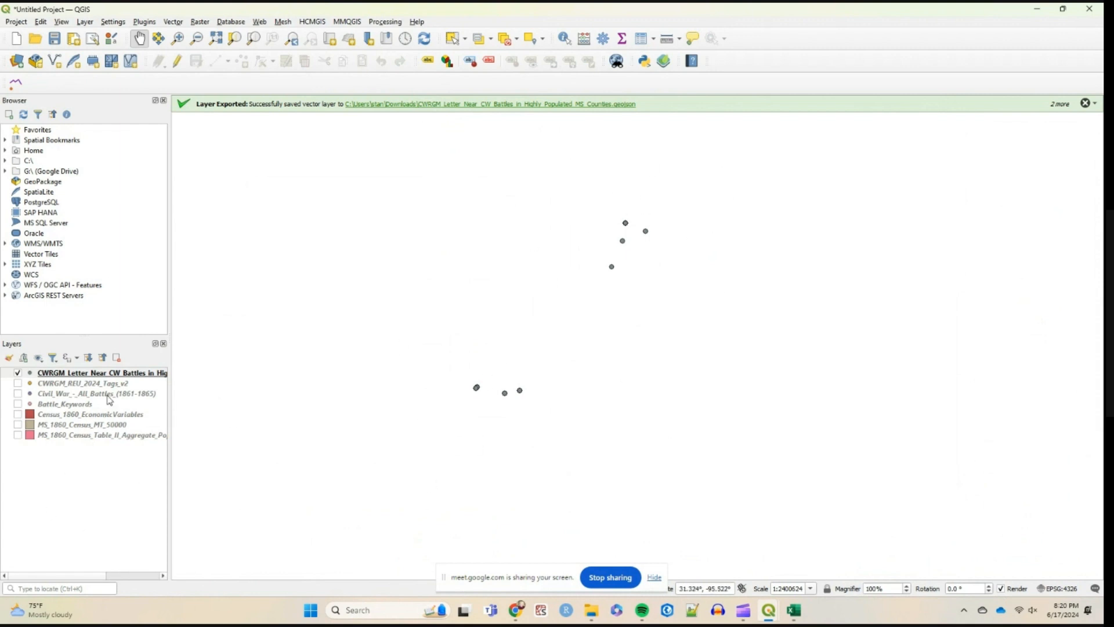
Open the exported letter layer's attribute table, widen the Category column, and examine the category values.
{"action": "right_click", "coordinate": [88, 375]}
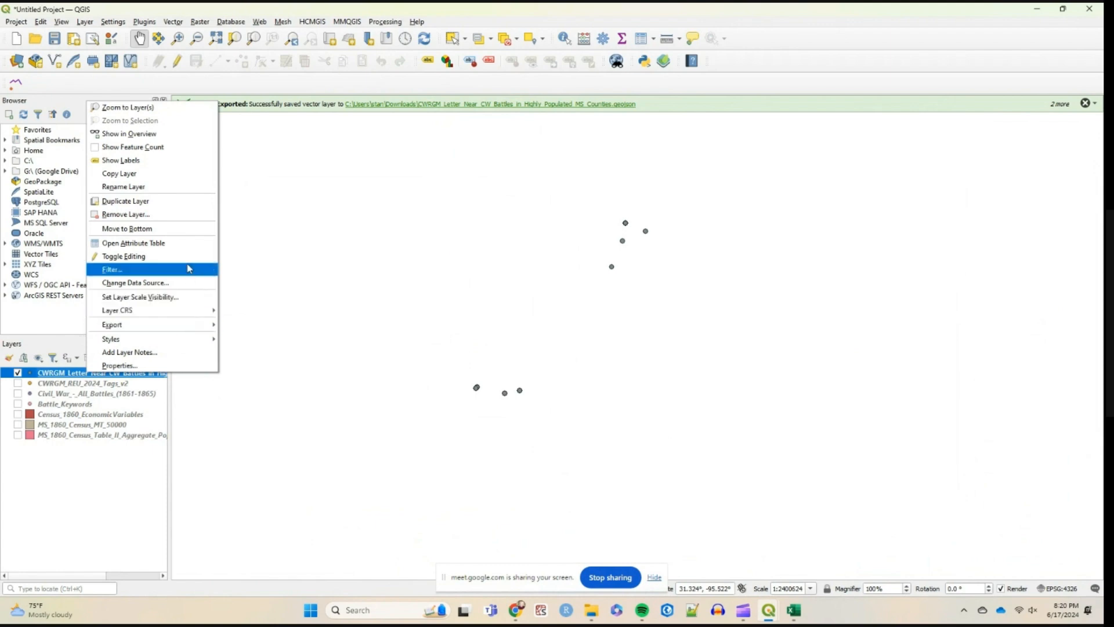
{"action": "left_click", "coordinate": [145, 243]}
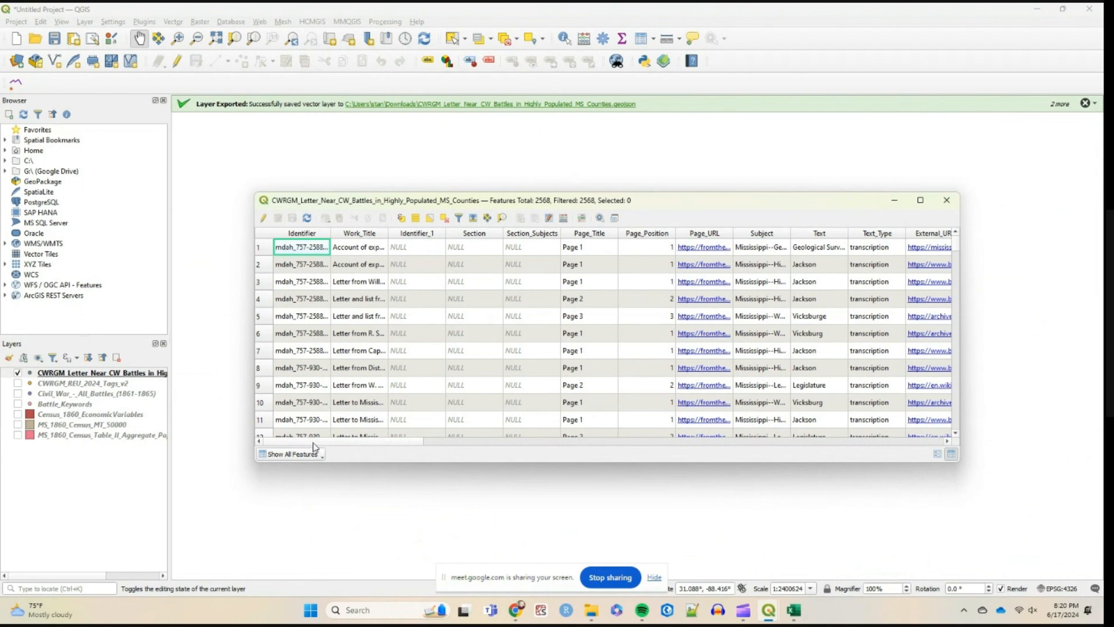
{"action": "left_click_drag", "start_coordinate": [318, 441], "coordinate": [430, 447]}
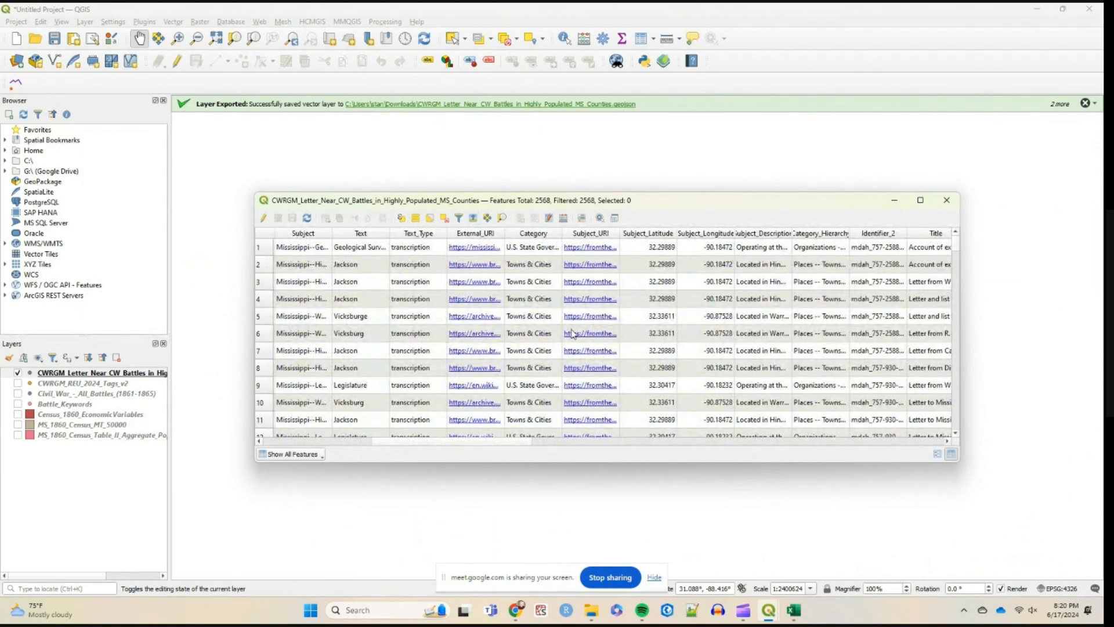
{"action": "left_click_drag", "start_coordinate": [561, 233], "coordinate": [642, 250]}
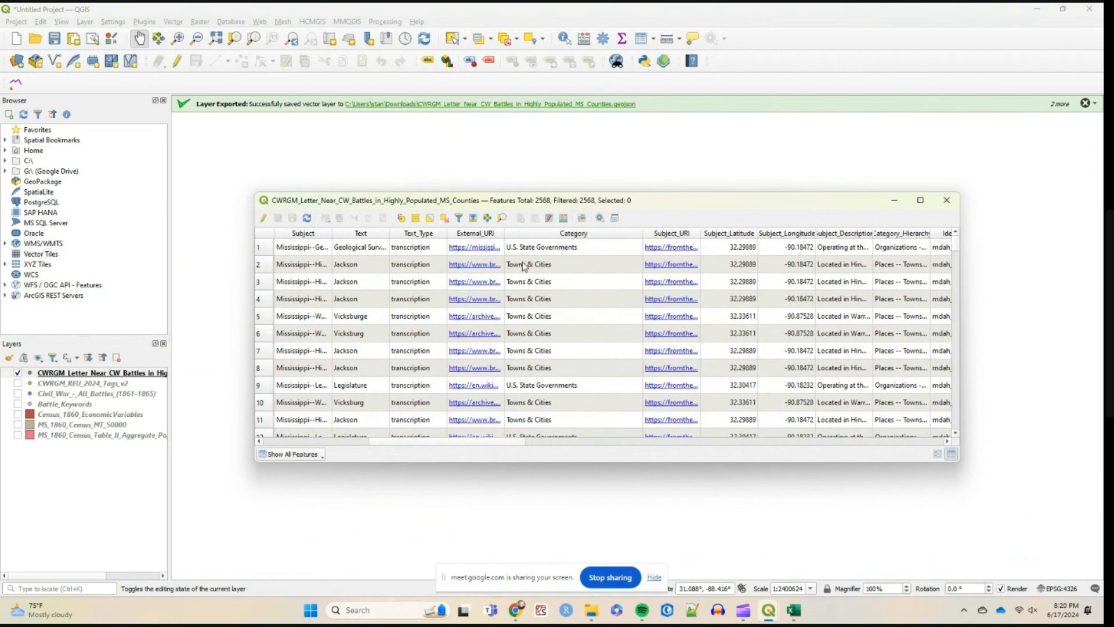
{"action": "scroll", "coordinate": [549, 385], "scroll_direction": "down", "scroll_amount": 4}
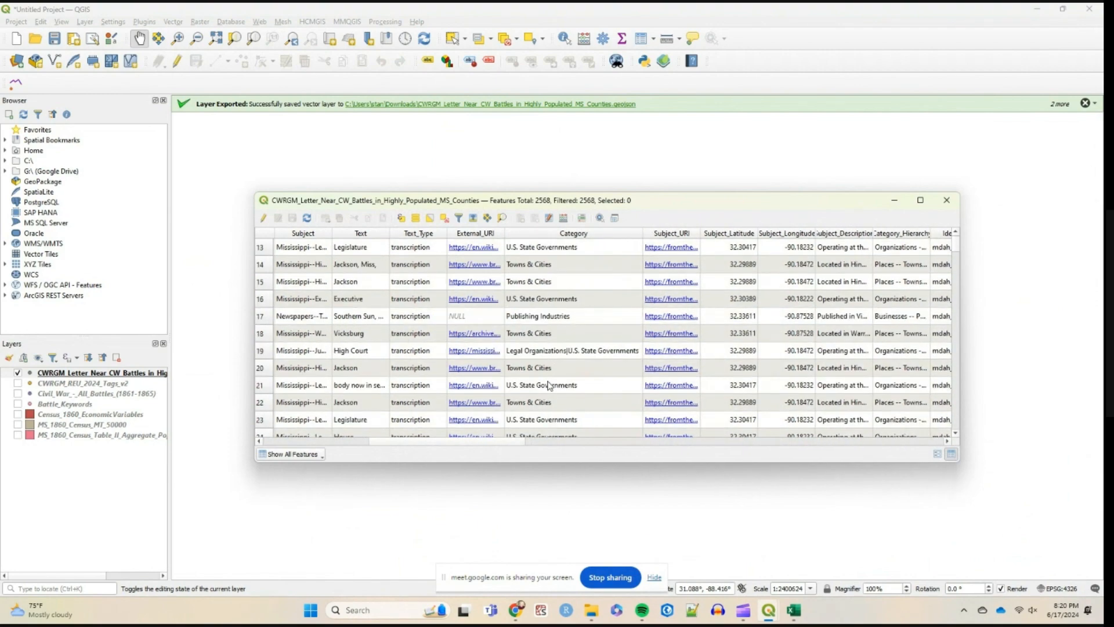
{"action": "scroll", "coordinate": [549, 385], "scroll_direction": "down", "scroll_amount": 9}
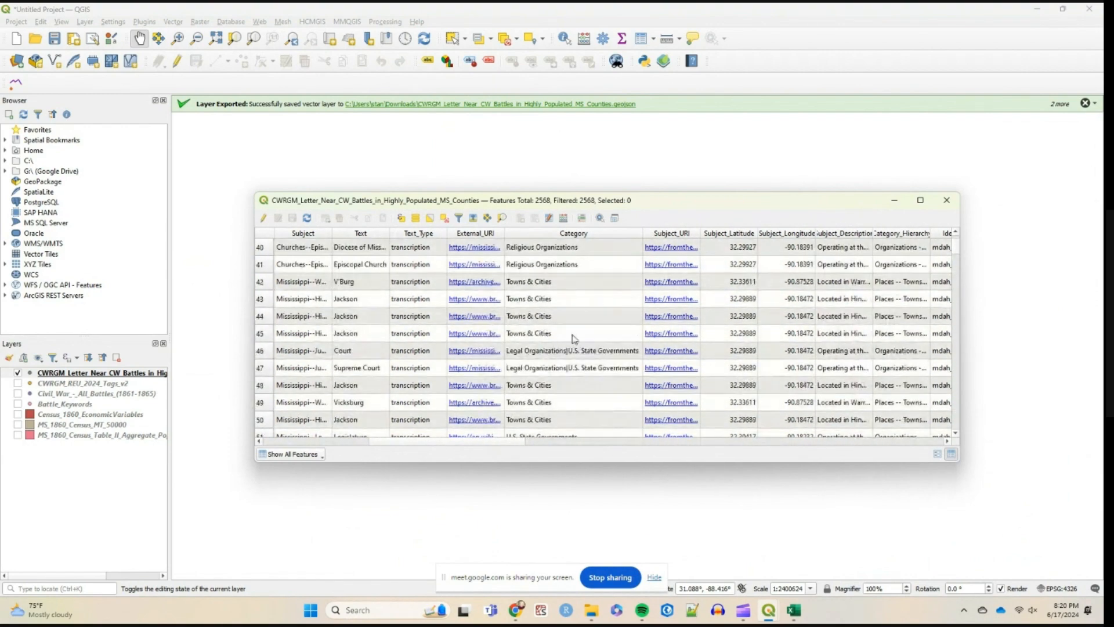
{"action": "scroll", "coordinate": [553, 371], "scroll_direction": "down", "scroll_amount": 17}
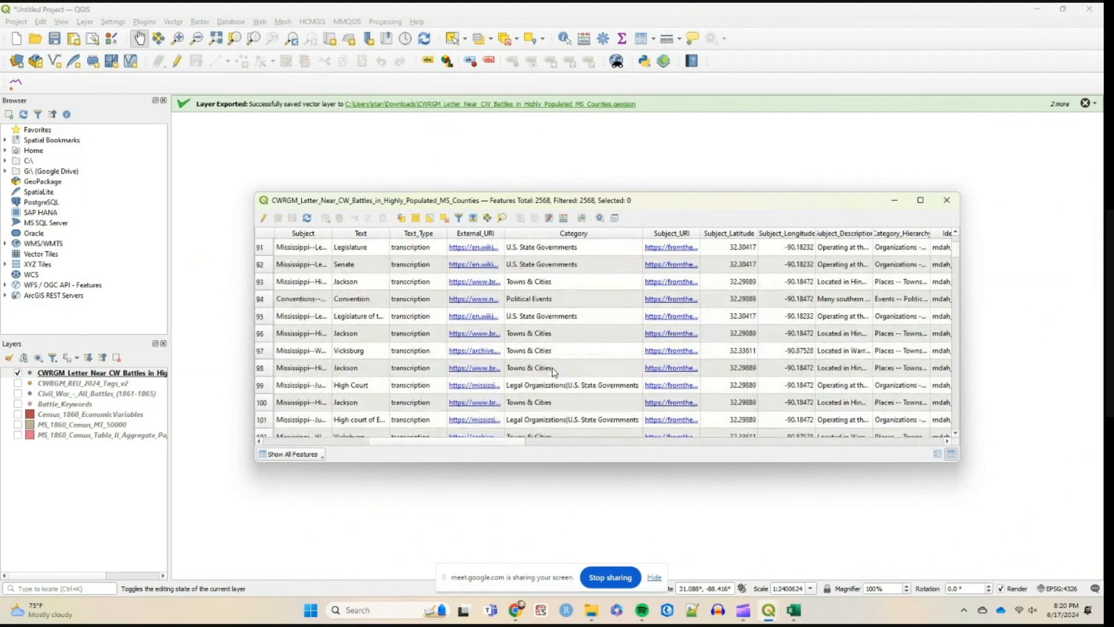
{"action": "scroll", "coordinate": [553, 371], "scroll_direction": "up", "scroll_amount": 15}
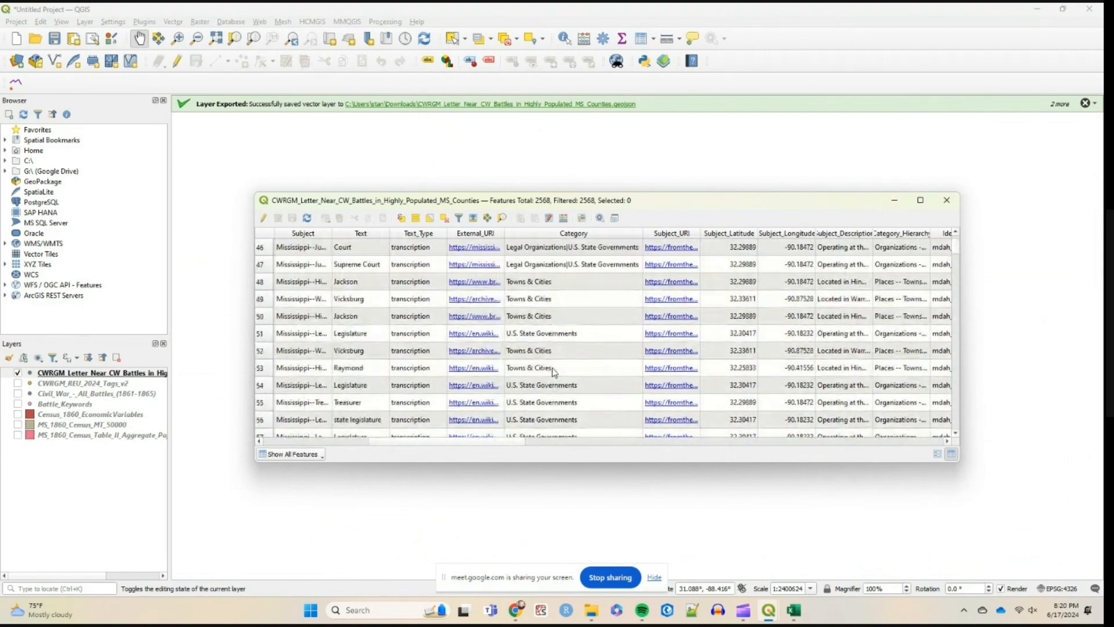
{"action": "scroll", "coordinate": [553, 371], "scroll_direction": "up", "scroll_amount": 15}
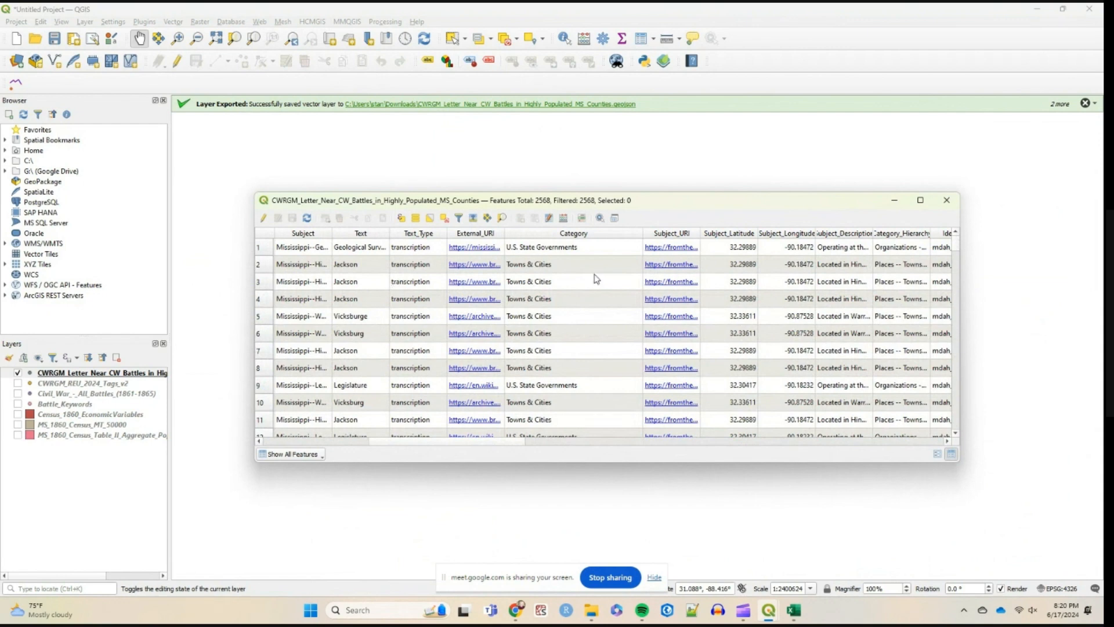
Select the exported layer's features whose category contains Political, using the expression "Category" LIKE '%Political%'.
{"action": "left_click", "coordinate": [402, 219]}
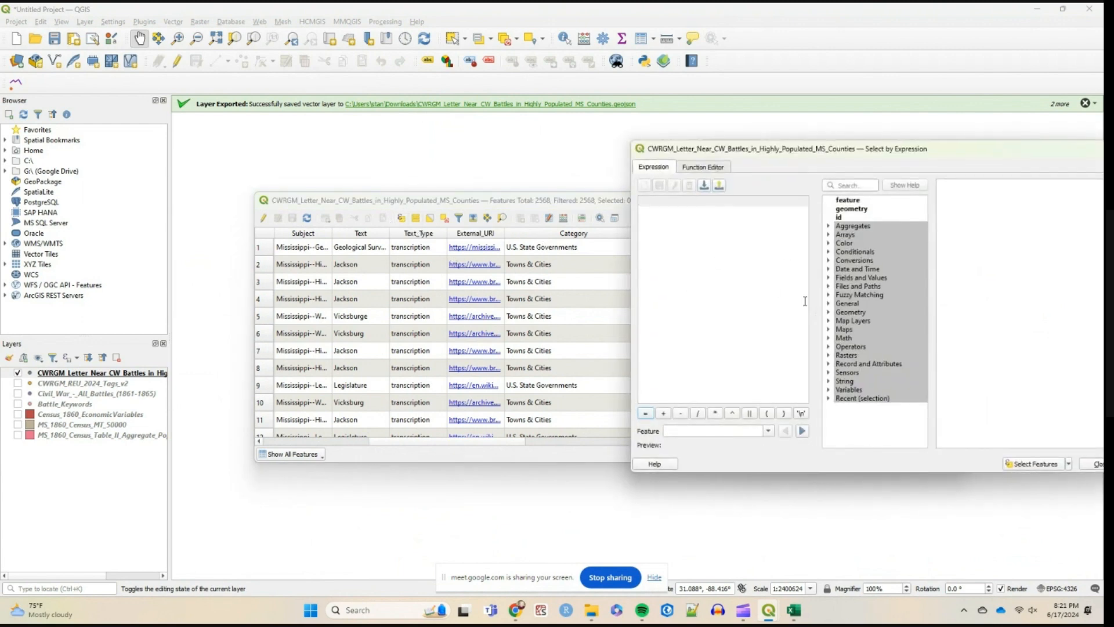
{"action": "double_click", "coordinate": [840, 278]}
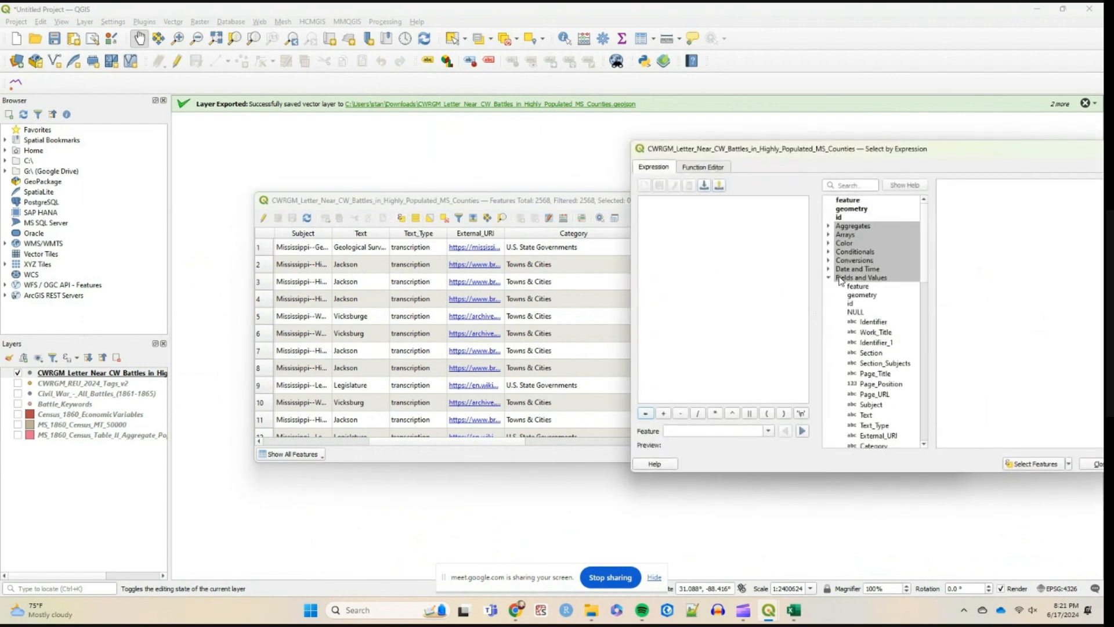
{"action": "scroll", "coordinate": [889, 386], "scroll_direction": "down", "scroll_amount": 2}
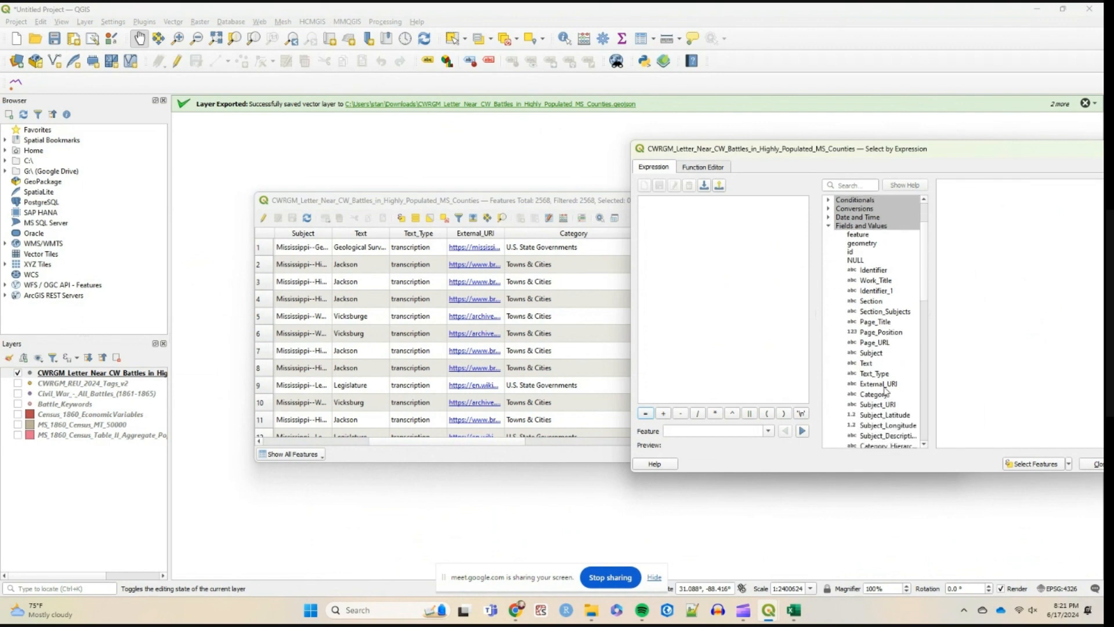
{"action": "double_click", "coordinate": [874, 395]}
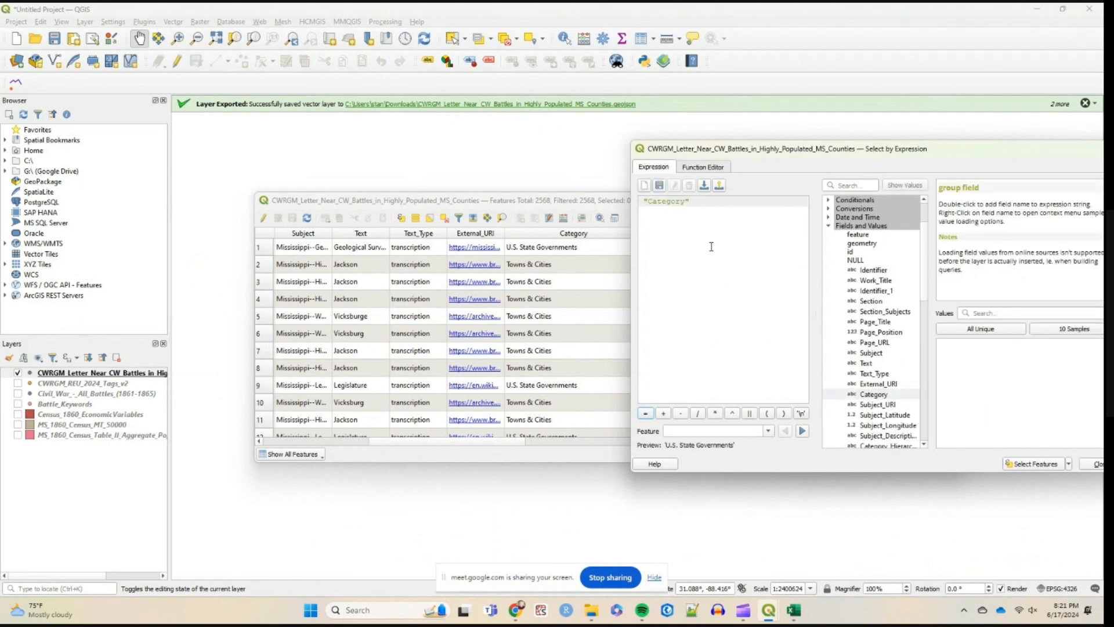
{"action": "type", "text": "LIK"}
{"action": "type", "text": "E '%Political%"}
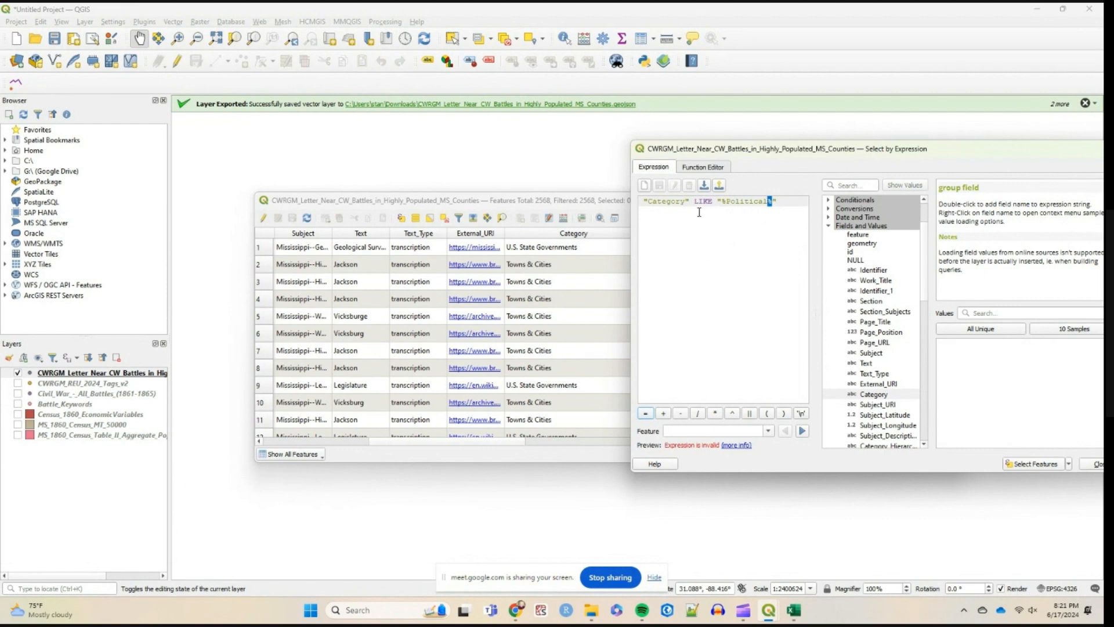
{"action": "left_click", "coordinate": [722, 201]}
{"action": "type", "text": "'"}
{"action": "double_click", "coordinate": [729, 205]}
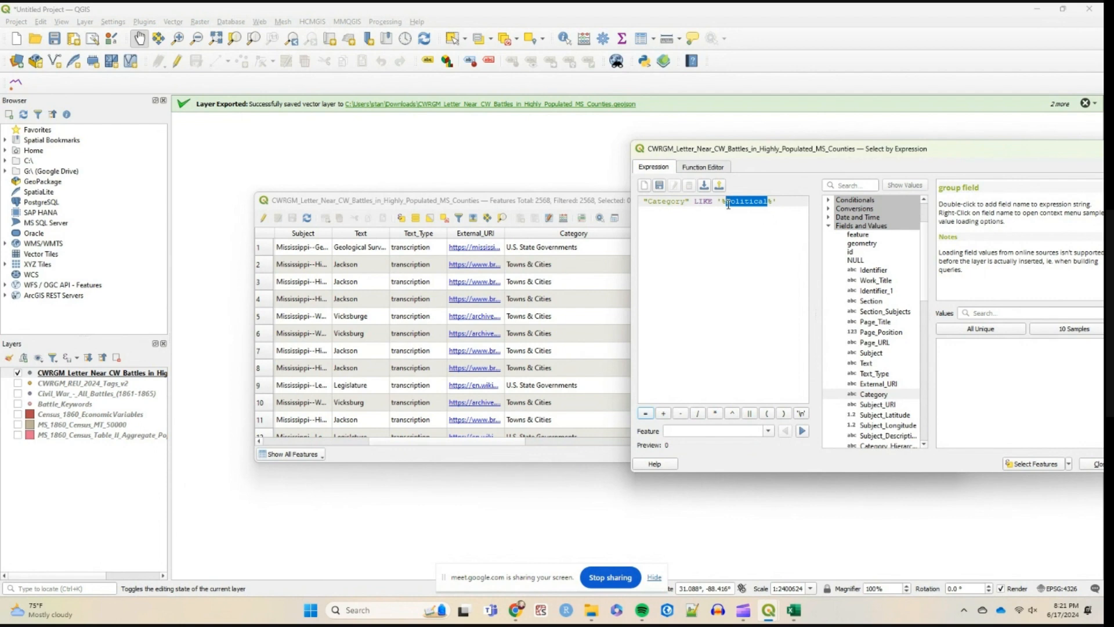
{"action": "left_click", "coordinate": [1031, 466]}
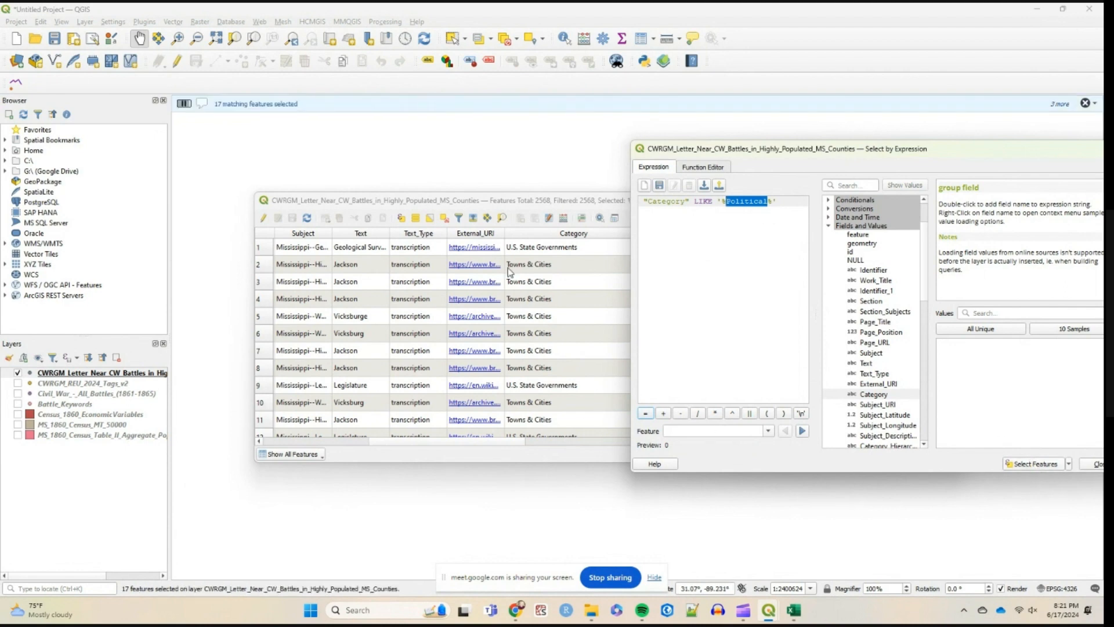
Limit the exported layer's attribute table to the selected features and review their subjects and categories.
{"action": "left_click_drag", "start_coordinate": [550, 203], "coordinate": [485, 187]}
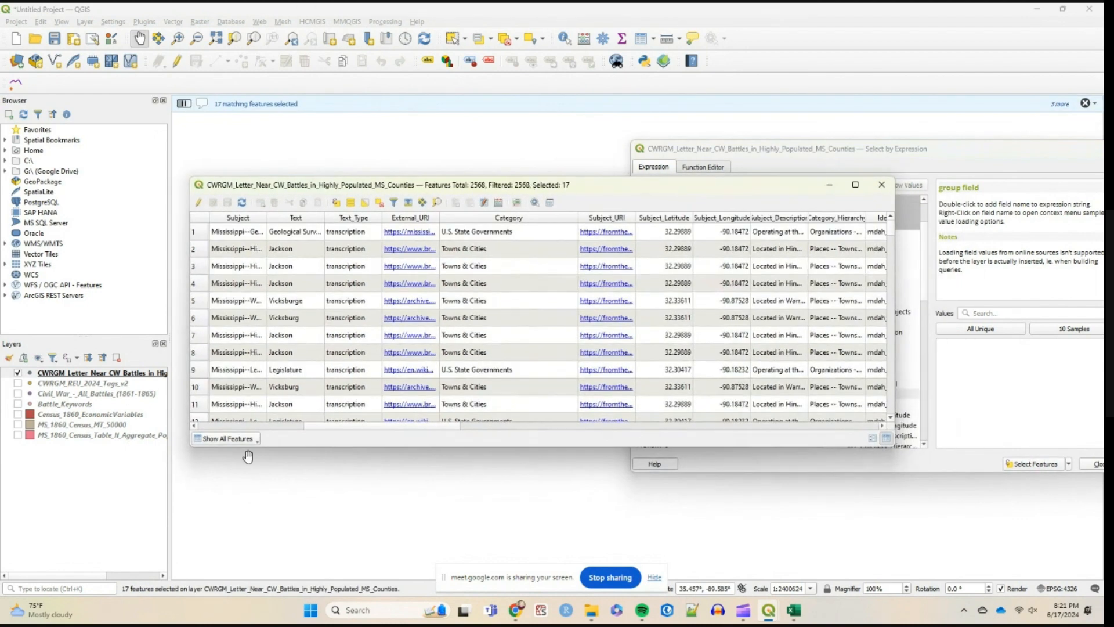
{"action": "left_click", "coordinate": [227, 439]}
{"action": "left_click", "coordinate": [238, 463]}
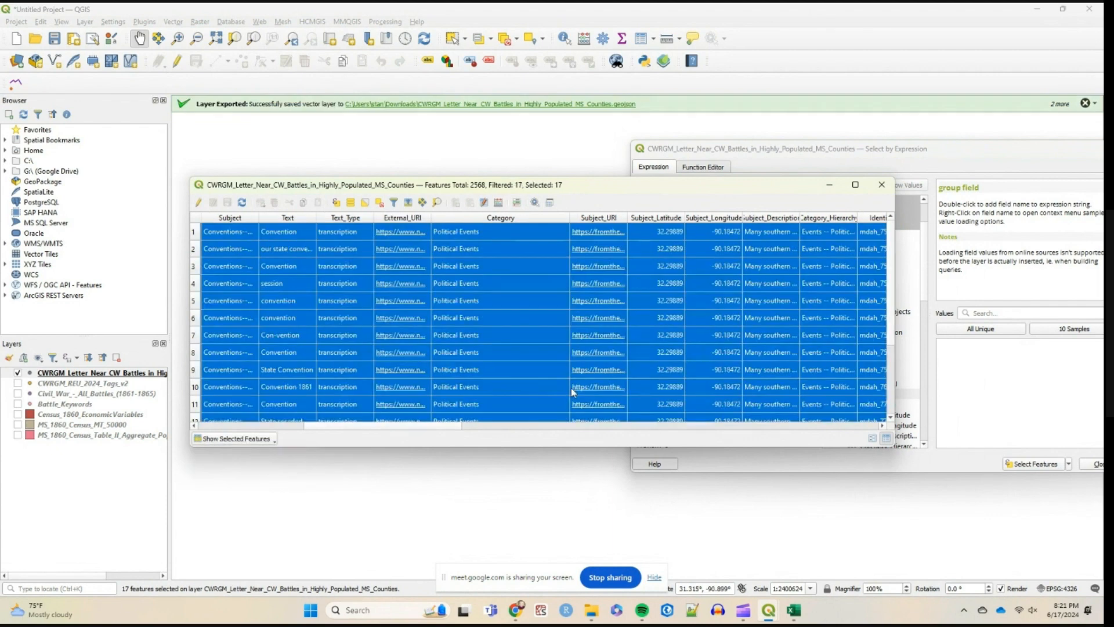
{"action": "scroll", "coordinate": [469, 357], "scroll_direction": "down", "scroll_amount": 2}
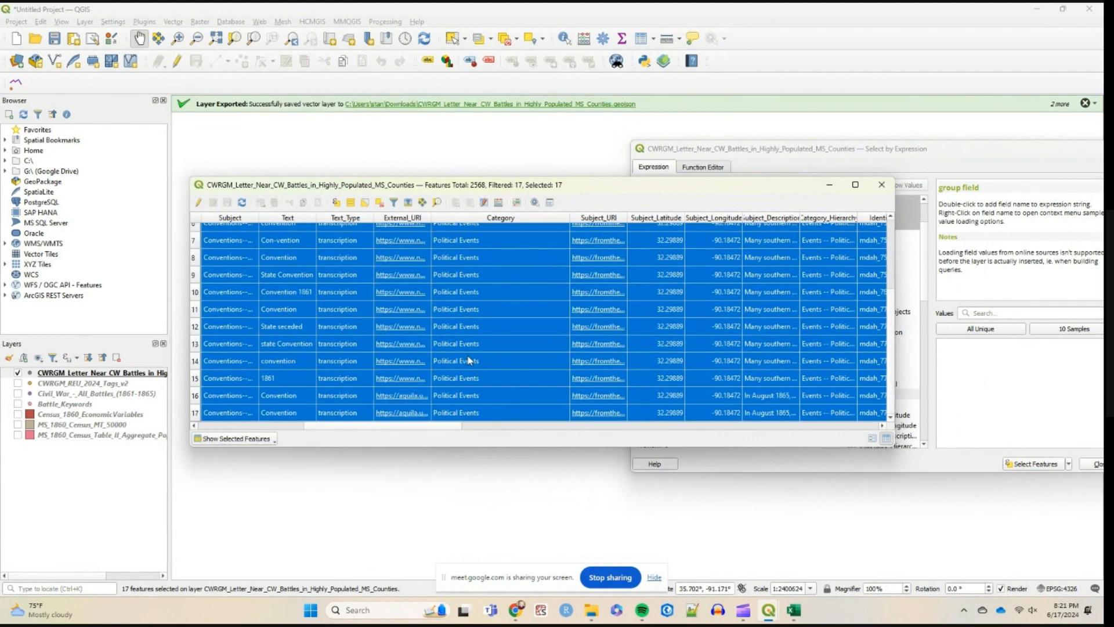
{"action": "scroll", "coordinate": [468, 374], "scroll_direction": "up", "scroll_amount": 2}
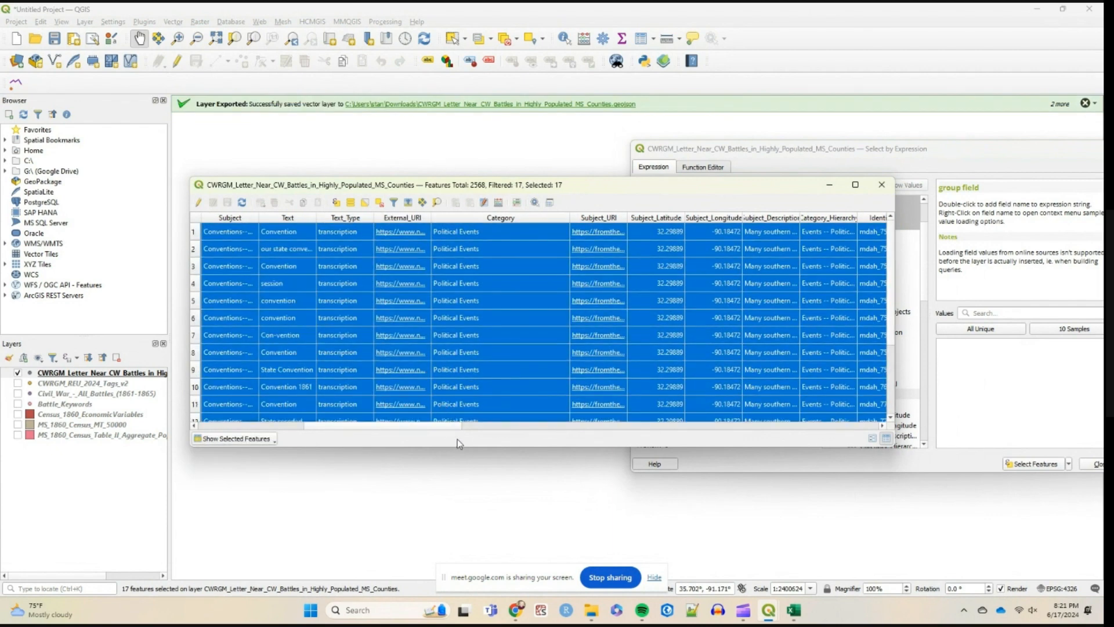
Widen the Subject column in the exported layer's attribute table and review the full subjects of the selected features.
{"action": "left_click_drag", "start_coordinate": [374, 427], "coordinate": [245, 430]}
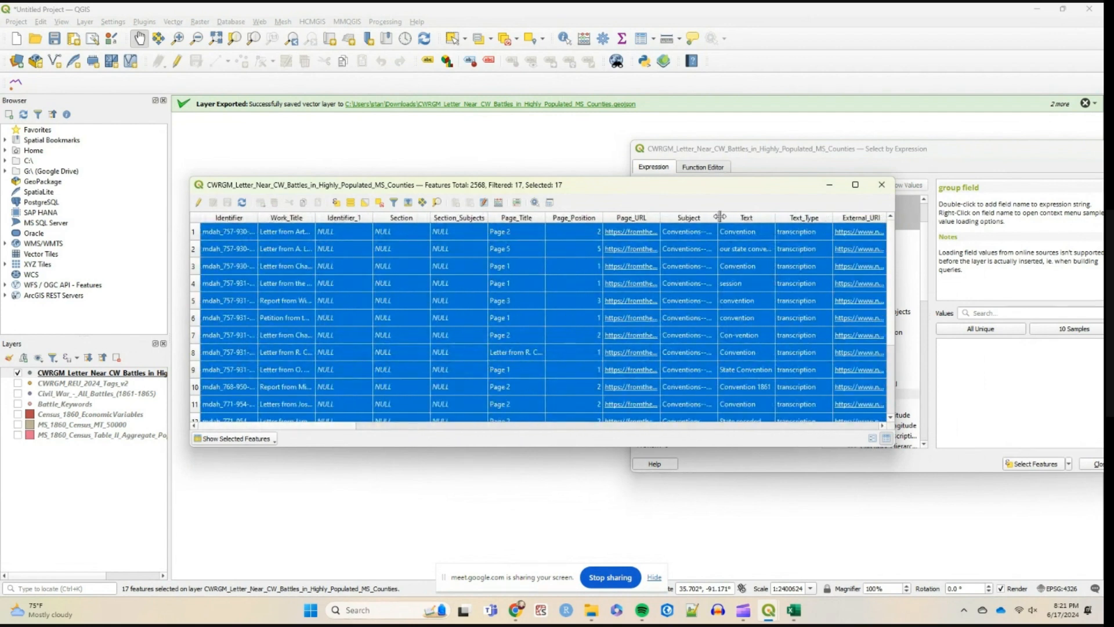
{"action": "left_click_drag", "start_coordinate": [720, 216], "coordinate": [858, 234]}
{"action": "scroll", "coordinate": [718, 315], "scroll_direction": "down", "scroll_amount": 2}
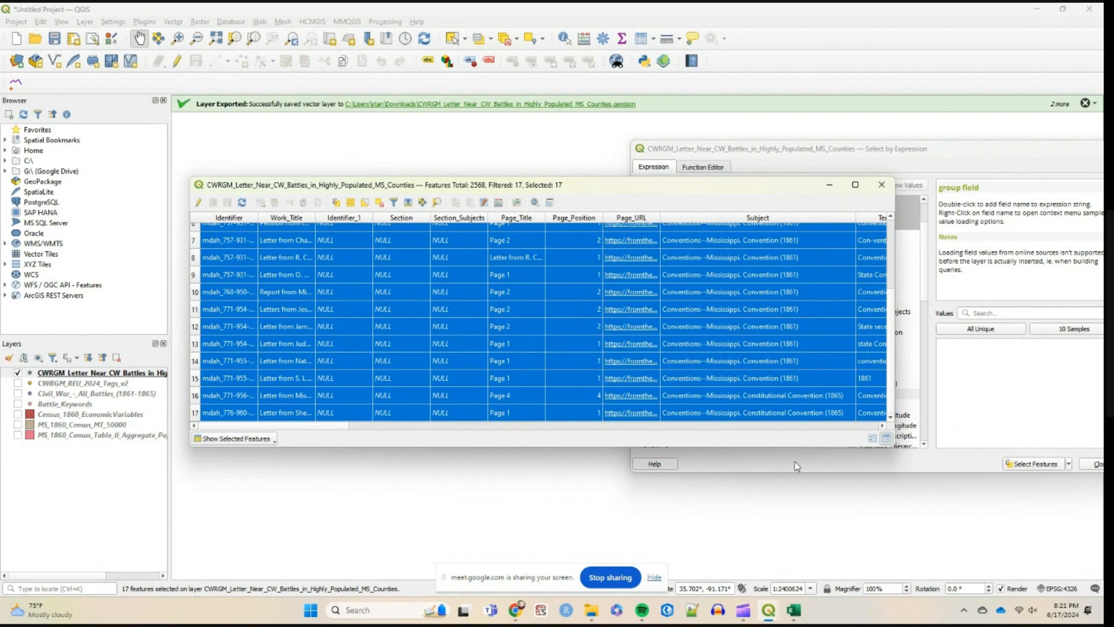
{"action": "scroll", "coordinate": [740, 314], "scroll_direction": "up", "scroll_amount": 2}
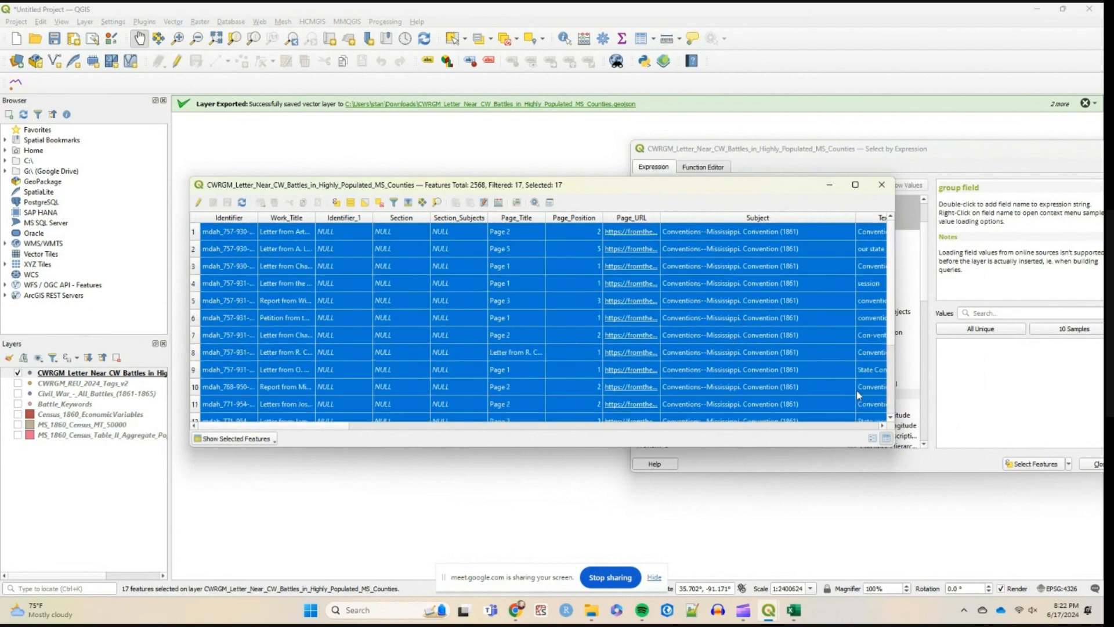
{"action": "scroll", "coordinate": [881, 427], "scroll_direction": "right", "scroll_amount": 5}
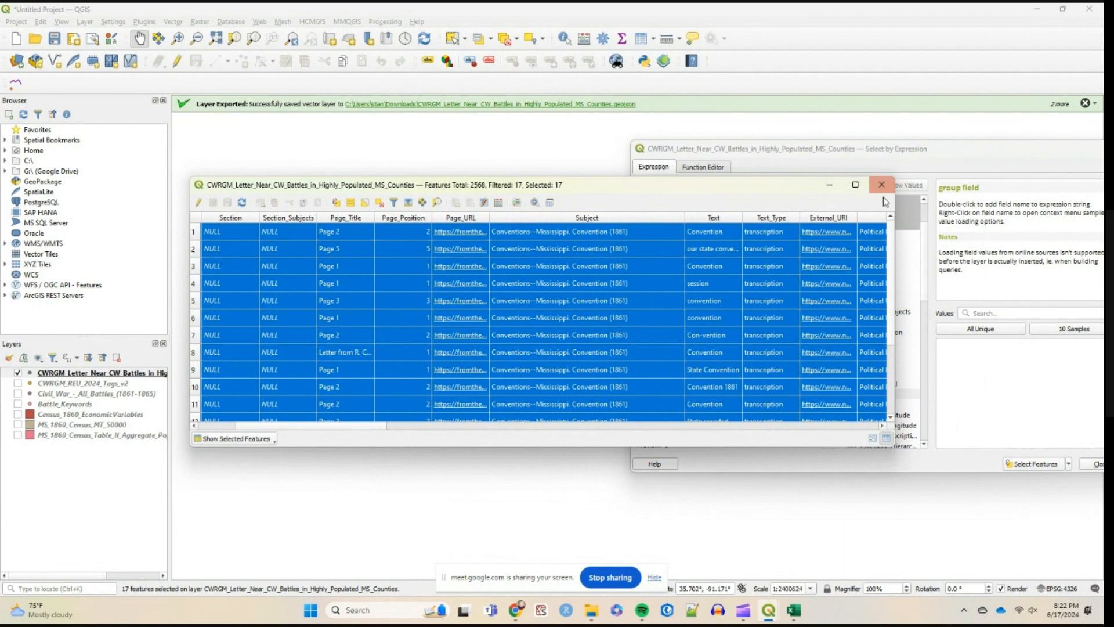
Close the exported layer's attribute table and its Select by Expression dialog to return to the map.
{"action": "left_click", "coordinate": [881, 185]}
{"action": "left_click_drag", "start_coordinate": [957, 154], "coordinate": [726, 205]}
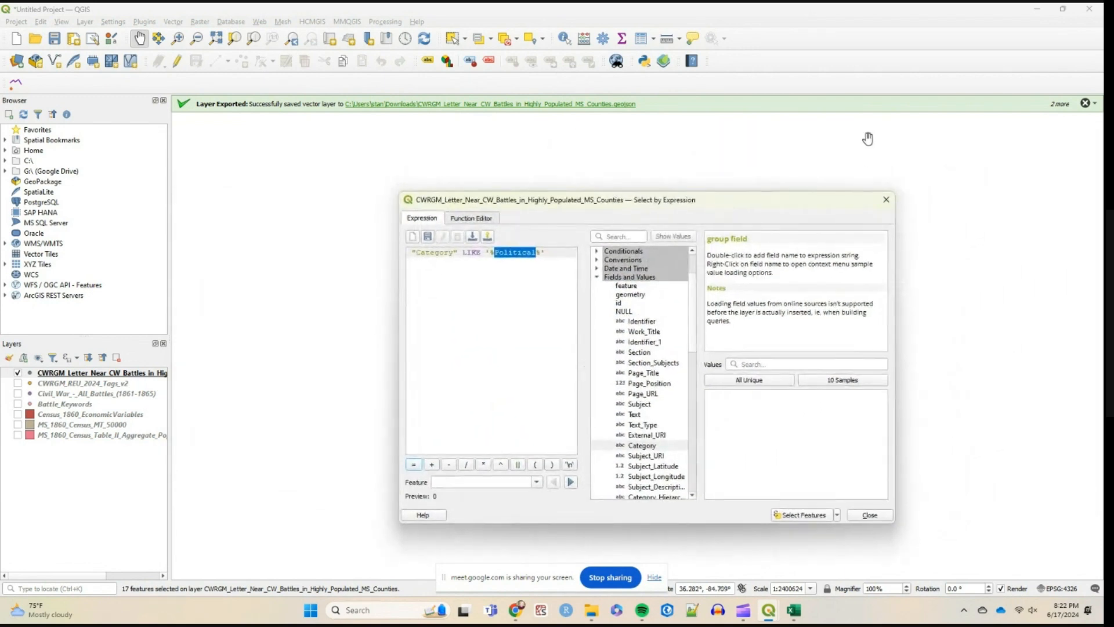
{"action": "left_click", "coordinate": [886, 200]}
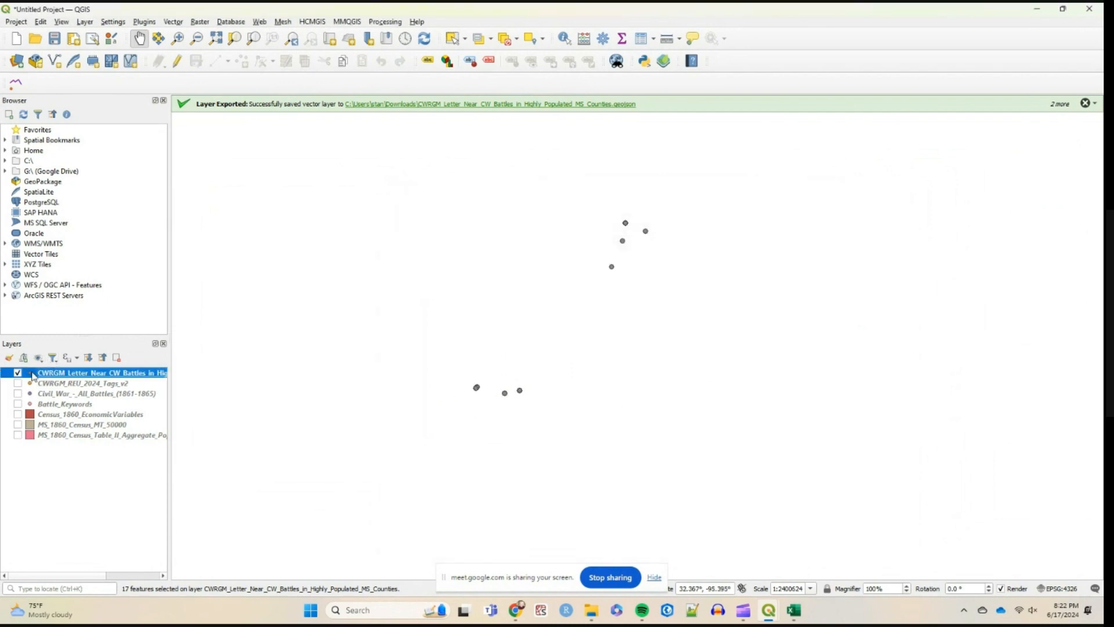